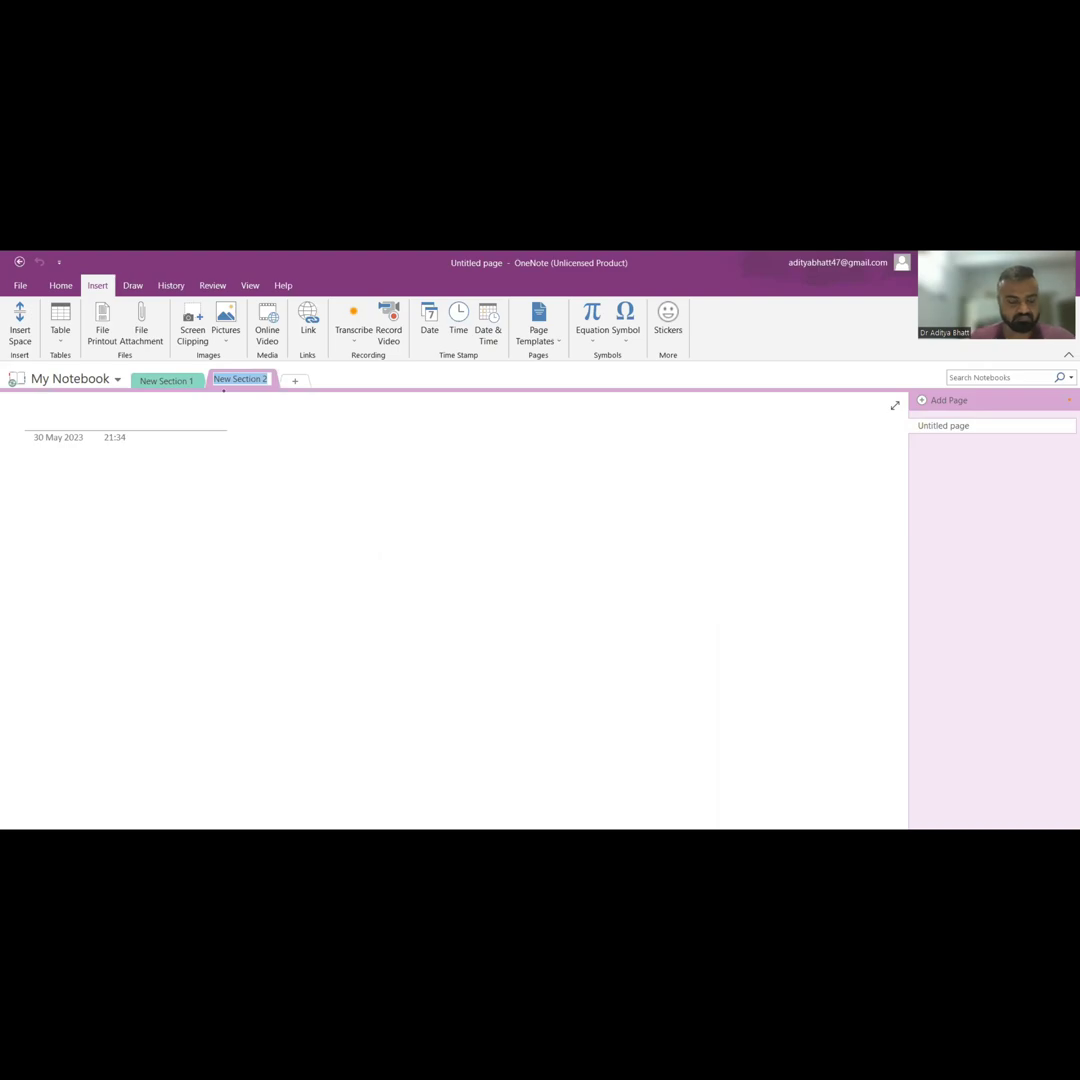
Handwrite "mcc of pediatric CF –" with cardiomyopathy and CHD beneath, then an Etiology heading below
{"action": "mouse_move", "coordinate": [70, 483]}
{"action": "left_mouse_down"}
{"action": "mouse_move", "coordinate": [118, 498]}
{"action": "mouse_move", "coordinate": [175, 495]}
{"action": "mouse_move", "coordinate": [230, 518]}
{"action": "mouse_move", "coordinate": [285, 465]}
{"action": "mouse_move", "coordinate": [310, 475]}
{"action": "mouse_move", "coordinate": [315, 498]}
{"action": "mouse_move", "coordinate": [447, 492]}
{"action": "left_mouse_up"}
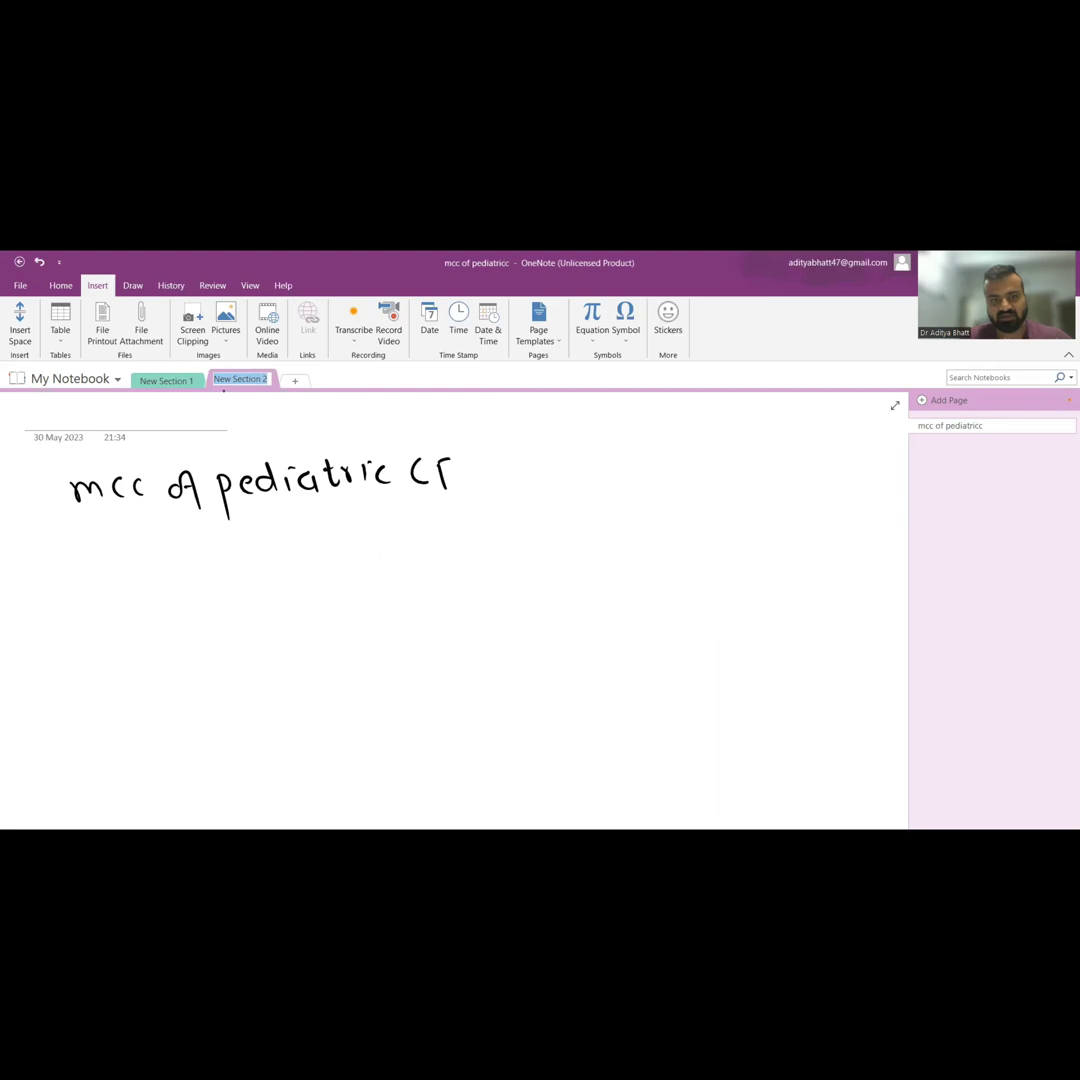
{"action": "mouse_move", "coordinate": [352, 535]}
{"action": "left_mouse_down"}
{"action": "mouse_move", "coordinate": [348, 555]}
{"action": "mouse_move", "coordinate": [392, 553]}
{"action": "left_mouse_up"}
{"action": "mouse_move", "coordinate": [410, 535]}
{"action": "left_mouse_down"}
{"action": "mouse_move", "coordinate": [412, 553]}
{"action": "mouse_move", "coordinate": [527, 545]}
{"action": "mouse_move", "coordinate": [560, 568]}
{"action": "mouse_move", "coordinate": [582, 545]}
{"action": "left_mouse_up"}
{"action": "mouse_move", "coordinate": [593, 515]}
{"action": "left_mouse_down"}
{"action": "mouse_move", "coordinate": [595, 543]}
{"action": "mouse_move", "coordinate": [635, 545]}
{"action": "mouse_move", "coordinate": [655, 565]}
{"action": "left_mouse_up"}
{"action": "left_click_drag", "start_coordinate": [340, 605], "coordinate": [330, 628]}
{"action": "mouse_move", "coordinate": [355, 600]}
{"action": "left_mouse_down"}
{"action": "mouse_move", "coordinate": [375, 625]}
{"action": "mouse_move", "coordinate": [405, 630]}
{"action": "left_mouse_up"}
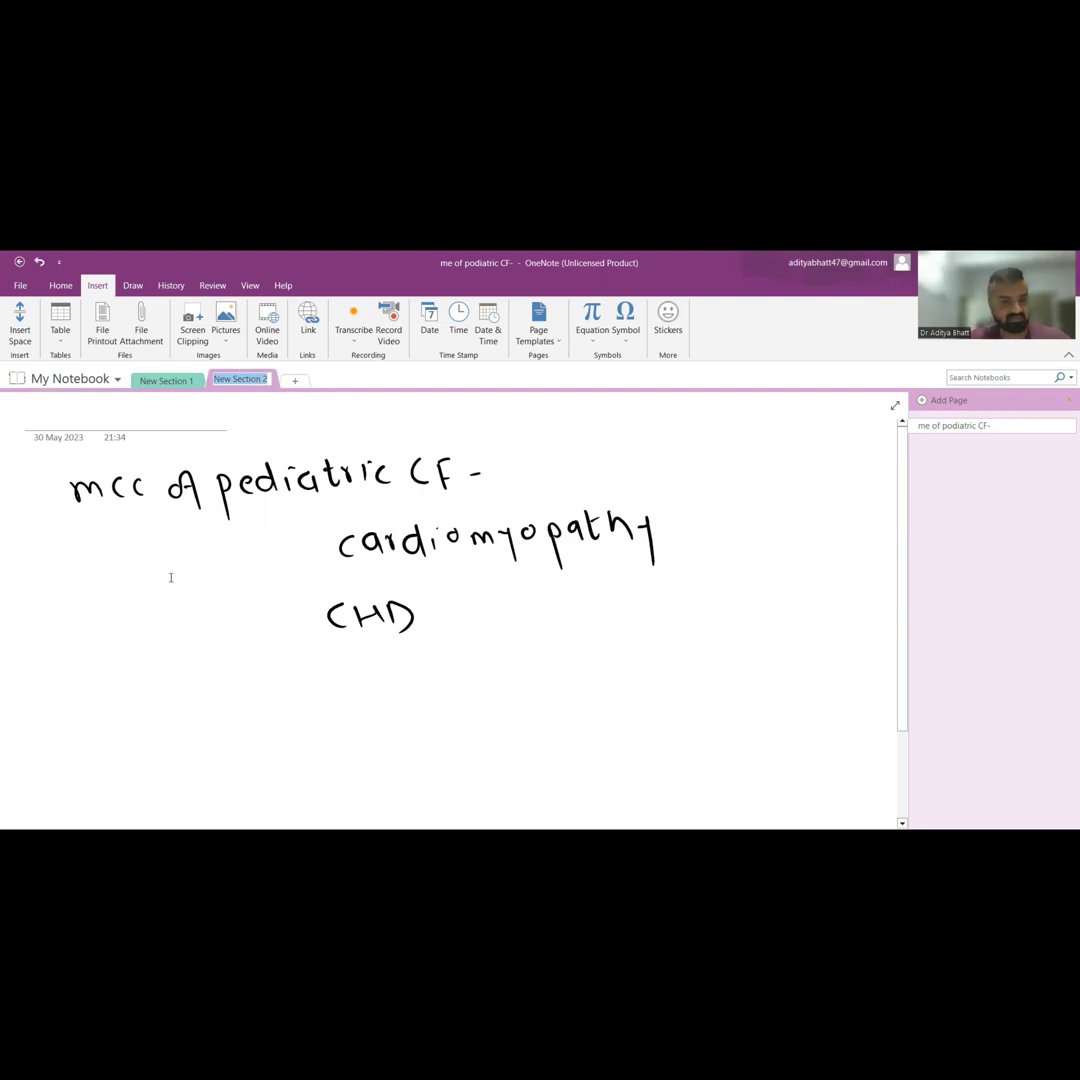
{"action": "scroll", "coordinate": [171, 578], "scroll_direction": "down", "scroll_amount": 2}
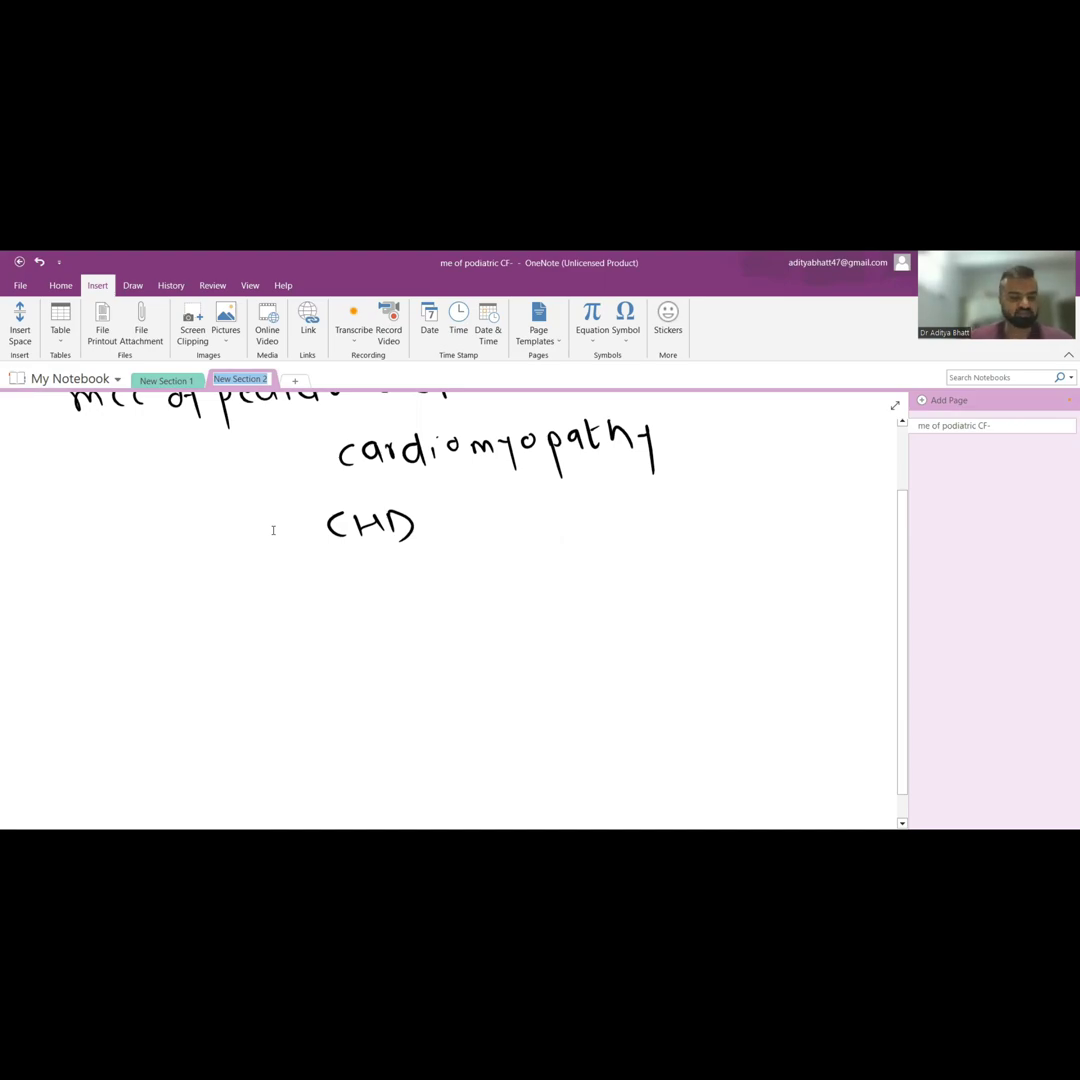
{"action": "mouse_move", "coordinate": [103, 605]}
{"action": "left_mouse_down"}
{"action": "mouse_move", "coordinate": [115, 635]}
{"action": "mouse_move", "coordinate": [170, 626]}
{"action": "mouse_move", "coordinate": [185, 640]}
{"action": "mouse_move", "coordinate": [230, 642]}
{"action": "left_mouse_up"}
{"action": "scroll", "coordinate": [920, 698], "scroll_direction": "down", "scroll_amount": 2}
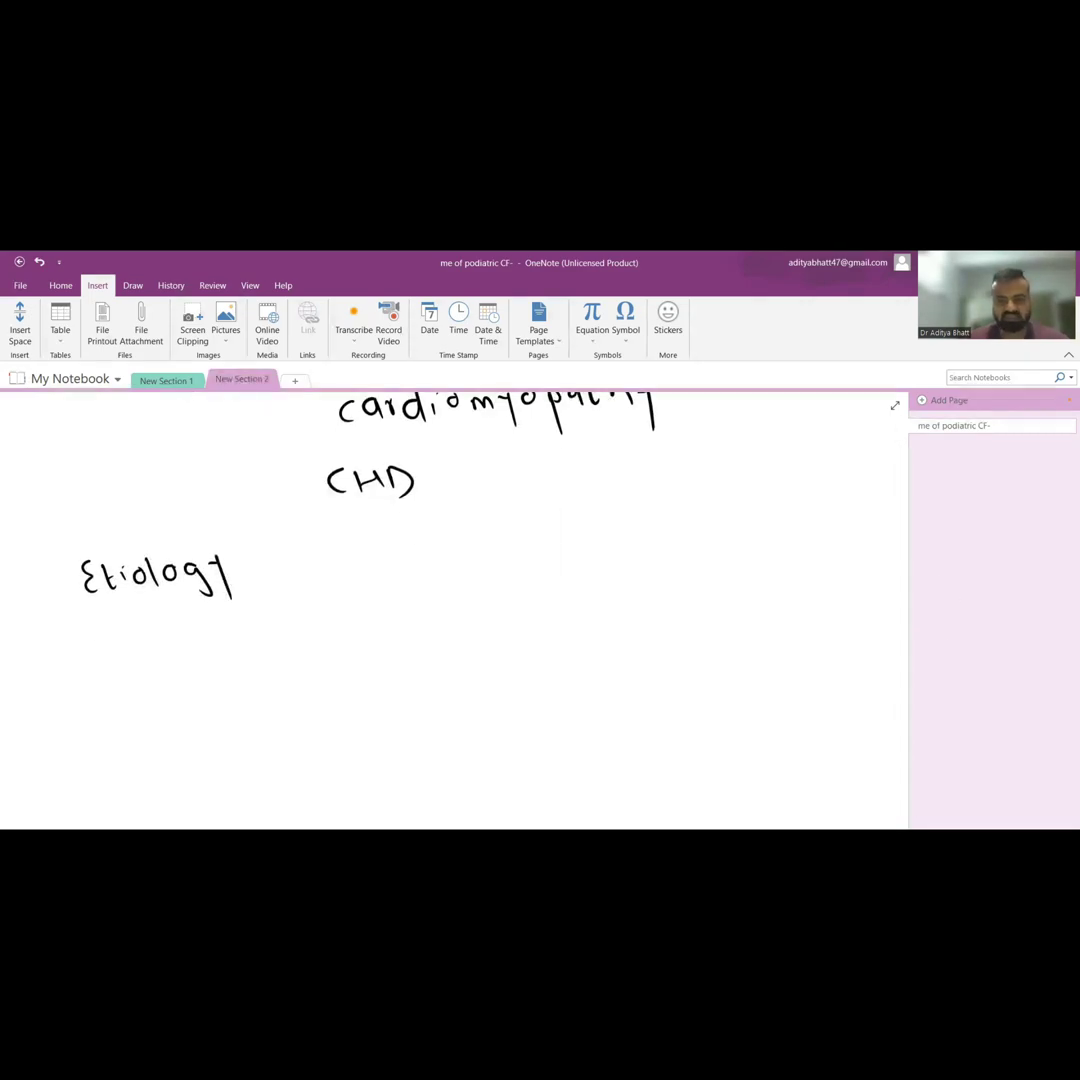
{"action": "scroll", "coordinate": [920, 698], "scroll_direction": "down", "scroll_amount": 2}
{"action": "scroll", "coordinate": [920, 698], "scroll_direction": "down", "scroll_amount": 2}
Ink "1) CHD" and sub-point "a) L→R shunt → VSD, AVSD, PDA" under Etiology
{"action": "mouse_move", "coordinate": [52, 505]}
{"action": "left_mouse_down"}
{"action": "mouse_move", "coordinate": [65, 550]}
{"action": "mouse_move", "coordinate": [178, 536]}
{"action": "left_mouse_up"}
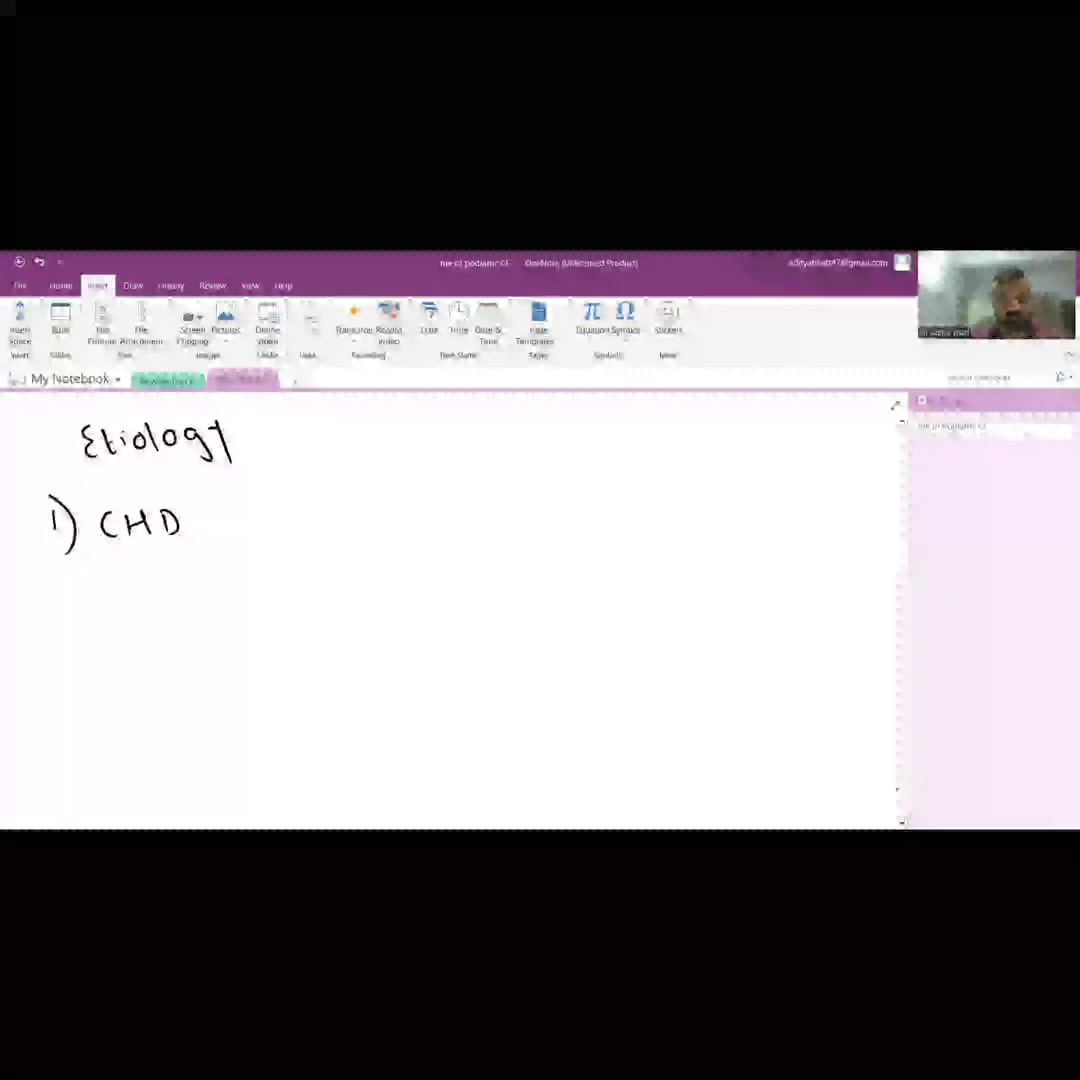
{"action": "mouse_move", "coordinate": [175, 562]}
{"action": "left_mouse_down"}
{"action": "mouse_move", "coordinate": [178, 580]}
{"action": "mouse_move", "coordinate": [195, 585]}
{"action": "mouse_move", "coordinate": [255, 568]}
{"action": "mouse_move", "coordinate": [258, 578]}
{"action": "mouse_move", "coordinate": [385, 578]}
{"action": "left_mouse_up"}
{"action": "mouse_move", "coordinate": [398, 548]}
{"action": "left_mouse_down"}
{"action": "mouse_move", "coordinate": [400, 580]}
{"action": "mouse_move", "coordinate": [408, 560]}
{"action": "mouse_move", "coordinate": [460, 565]}
{"action": "mouse_move", "coordinate": [452, 575]}
{"action": "mouse_move", "coordinate": [561, 580]}
{"action": "mouse_move", "coordinate": [598, 540]}
{"action": "left_mouse_up"}
{"action": "mouse_move", "coordinate": [598, 540]}
{"action": "left_mouse_down"}
{"action": "mouse_move", "coordinate": [610, 568]}
{"action": "mouse_move", "coordinate": [635, 545]}
{"action": "mouse_move", "coordinate": [645, 565]}
{"action": "mouse_move", "coordinate": [695, 572]}
{"action": "left_mouse_up"}
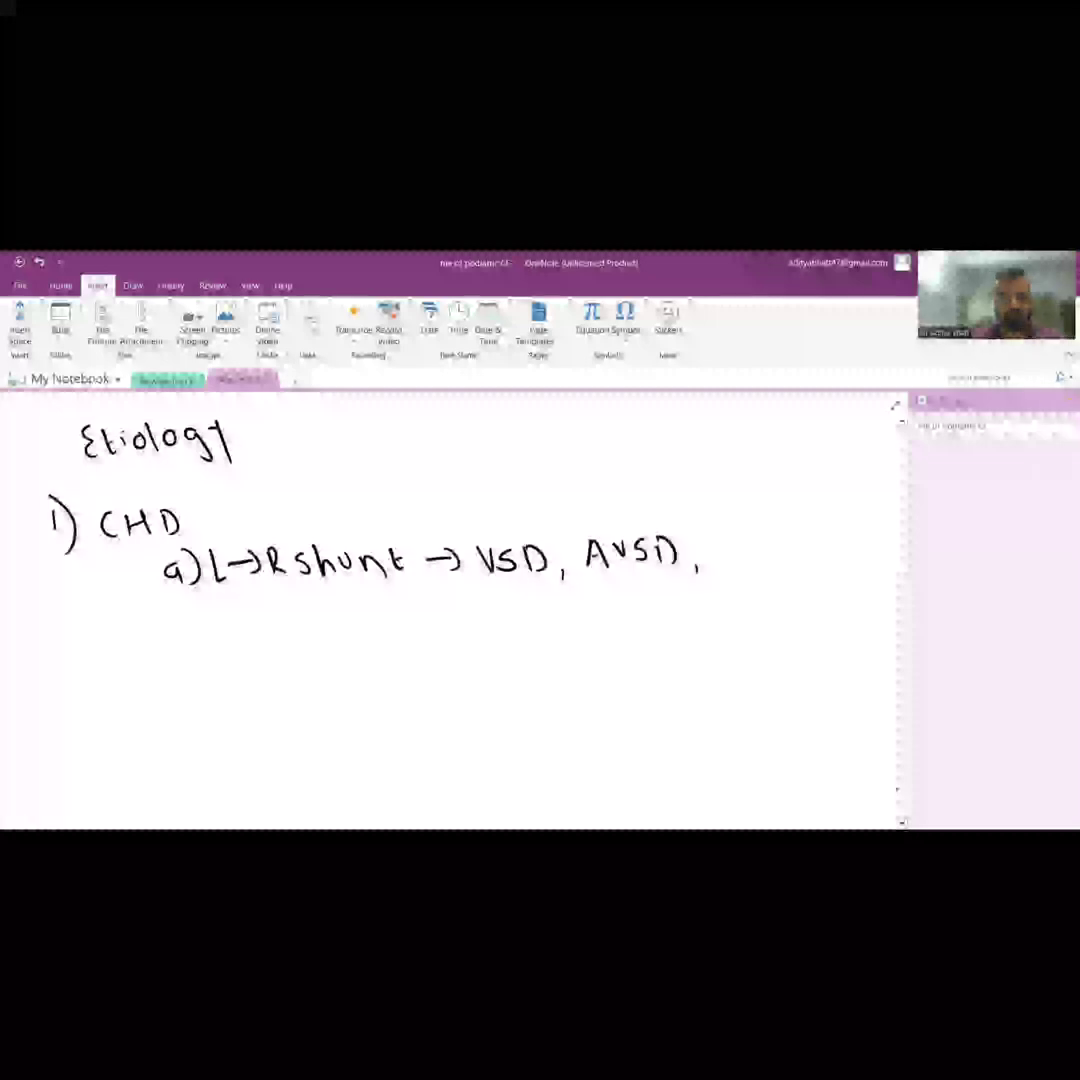
{"action": "mouse_move", "coordinate": [472, 595]}
{"action": "left_mouse_down"}
{"action": "mouse_move", "coordinate": [474, 620]}
{"action": "mouse_move", "coordinate": [478, 608]}
{"action": "left_mouse_up"}
{"action": "mouse_move", "coordinate": [500, 595]}
{"action": "left_mouse_down"}
{"action": "mouse_move", "coordinate": [502, 618]}
{"action": "mouse_move", "coordinate": [520, 615]}
{"action": "left_mouse_up"}
{"action": "left_click_drag", "start_coordinate": [538, 598], "coordinate": [530, 620]}
{"action": "left_click_drag", "start_coordinate": [538, 598], "coordinate": [552, 620]}
{"action": "left_click_drag", "start_coordinate": [533, 612], "coordinate": [548, 612]}
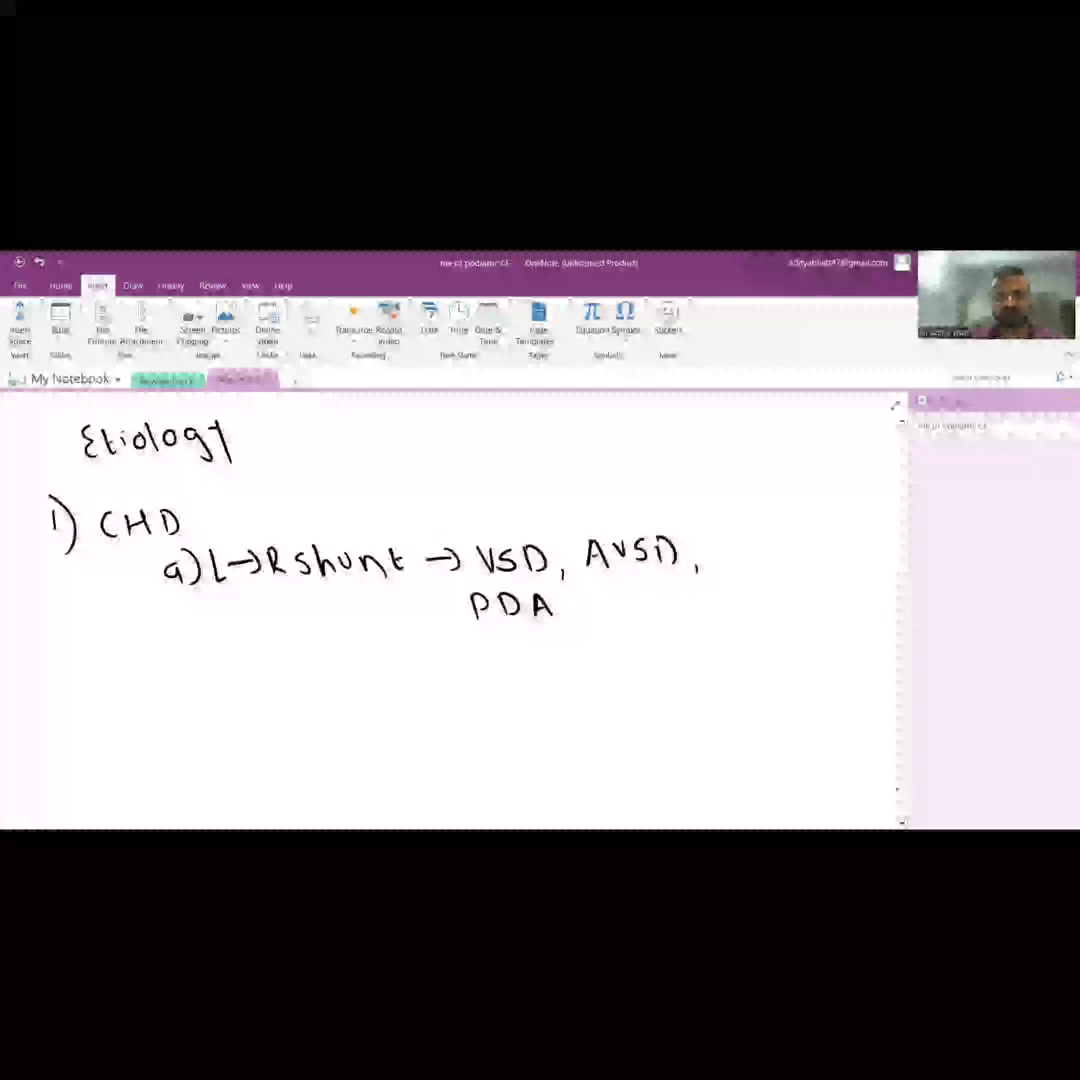
Ink sub-point "b) regurgitatn → MR, AR", undoing a misdrawn letter
{"action": "mouse_move", "coordinate": [172, 660]}
{"action": "left_mouse_down"}
{"action": "mouse_move", "coordinate": [178, 692]}
{"action": "mouse_move", "coordinate": [205, 700]}
{"action": "mouse_move", "coordinate": [256, 688]}
{"action": "left_mouse_up"}
{"action": "key", "text": "ctrl+z"}
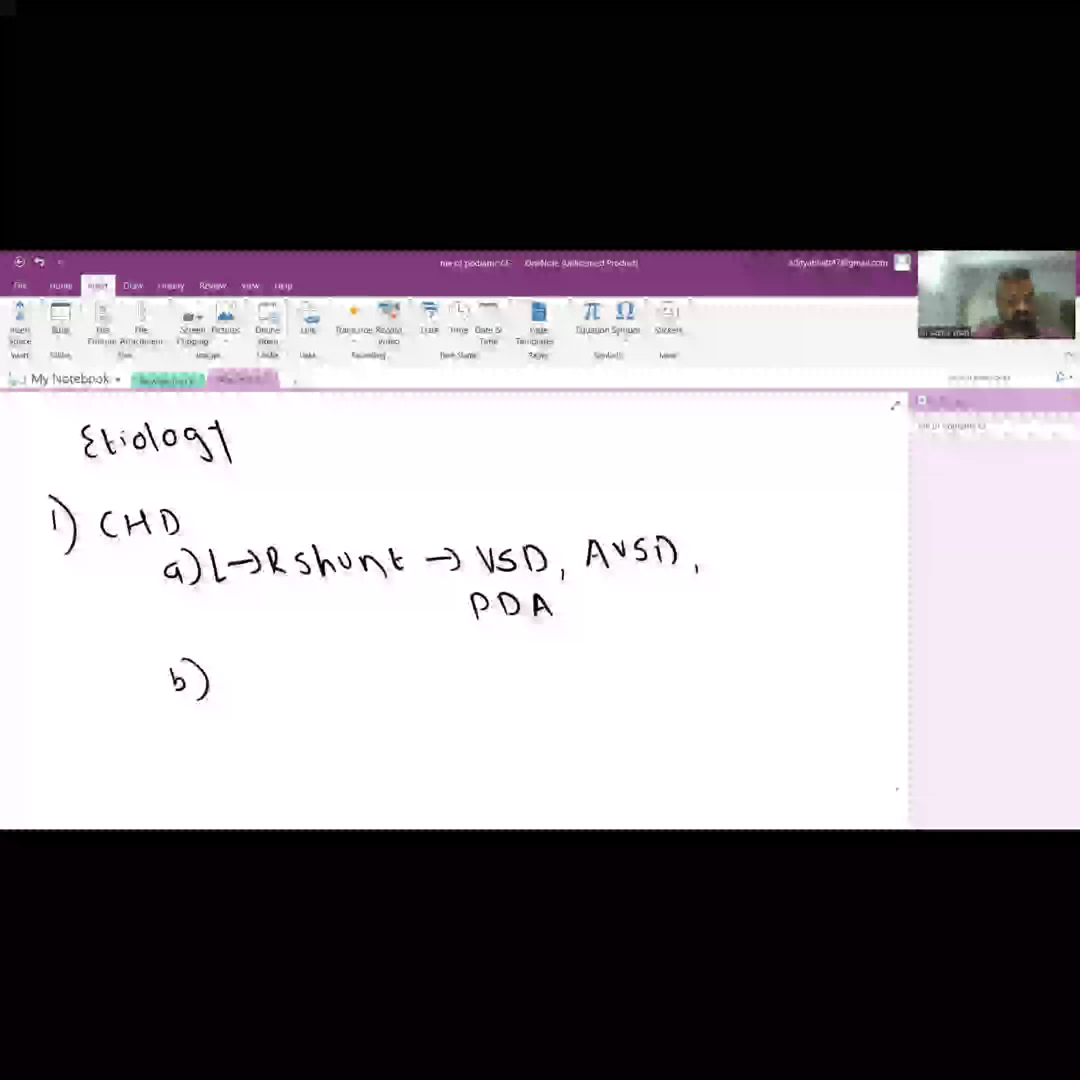
{"action": "mouse_move", "coordinate": [222, 668]}
{"action": "left_mouse_down"}
{"action": "mouse_move", "coordinate": [238, 690]}
{"action": "mouse_move", "coordinate": [262, 690]}
{"action": "mouse_move", "coordinate": [292, 712]}
{"action": "mouse_move", "coordinate": [318, 688]}
{"action": "mouse_move", "coordinate": [412, 680]}
{"action": "left_mouse_up"}
{"action": "left_click_drag", "start_coordinate": [400, 662], "coordinate": [488, 675]}
{"action": "mouse_move", "coordinate": [502, 660]}
{"action": "left_mouse_down"}
{"action": "mouse_move", "coordinate": [504, 685]}
{"action": "mouse_move", "coordinate": [572, 692]}
{"action": "left_mouse_up"}
{"action": "mouse_move", "coordinate": [605, 655]}
{"action": "left_mouse_down"}
{"action": "mouse_move", "coordinate": [595, 685]}
{"action": "mouse_move", "coordinate": [615, 672]}
{"action": "left_mouse_up"}
{"action": "mouse_move", "coordinate": [628, 655]}
{"action": "left_mouse_down"}
{"action": "mouse_move", "coordinate": [628, 685]}
{"action": "mouse_move", "coordinate": [652, 685]}
{"action": "left_mouse_up"}
Draw a bracket spanning lines a) and b) and label it "Vol overload"
{"action": "left_click_drag", "start_coordinate": [115, 572], "coordinate": [140, 718]}
{"action": "left_click_drag", "start_coordinate": [90, 656], "coordinate": [125, 640]}
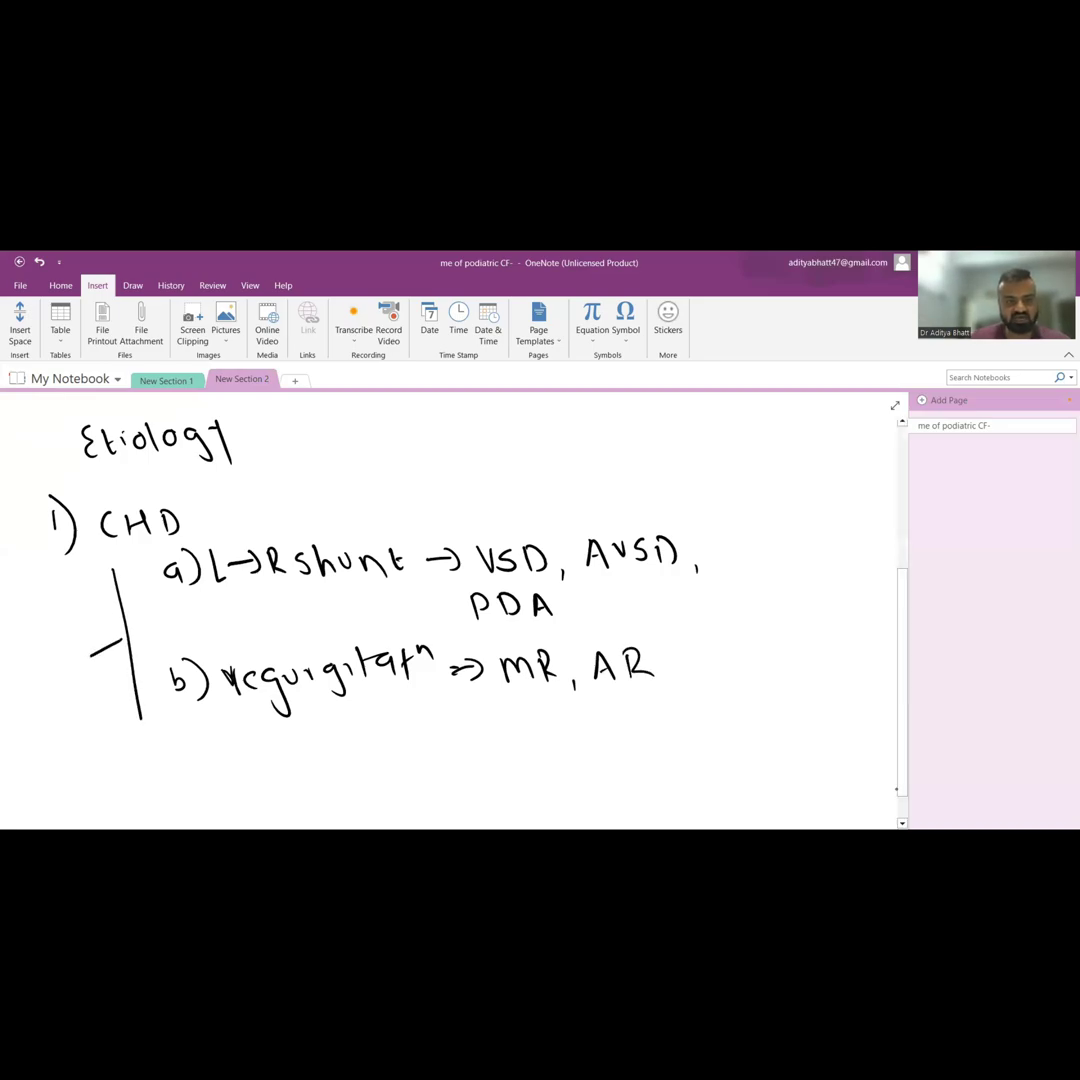
{"action": "mouse_move", "coordinate": [28, 672]}
{"action": "left_mouse_down"}
{"action": "mouse_move", "coordinate": [40, 700]}
{"action": "mouse_move", "coordinate": [55, 695]}
{"action": "left_mouse_up"}
{"action": "mouse_move", "coordinate": [62, 665]}
{"action": "left_mouse_down"}
{"action": "mouse_move", "coordinate": [68, 698]}
{"action": "mouse_move", "coordinate": [45, 740]}
{"action": "left_mouse_up"}
{"action": "mouse_move", "coordinate": [55, 725]}
{"action": "left_mouse_down"}
{"action": "mouse_move", "coordinate": [68, 738]}
{"action": "mouse_move", "coordinate": [98, 735]}
{"action": "left_mouse_up"}
{"action": "mouse_move", "coordinate": [105, 712]}
{"action": "left_mouse_down"}
{"action": "mouse_move", "coordinate": [108, 738]}
{"action": "mouse_move", "coordinate": [138, 735]}
{"action": "left_mouse_up"}
{"action": "left_click_drag", "start_coordinate": [145, 708], "coordinate": [150, 737]}
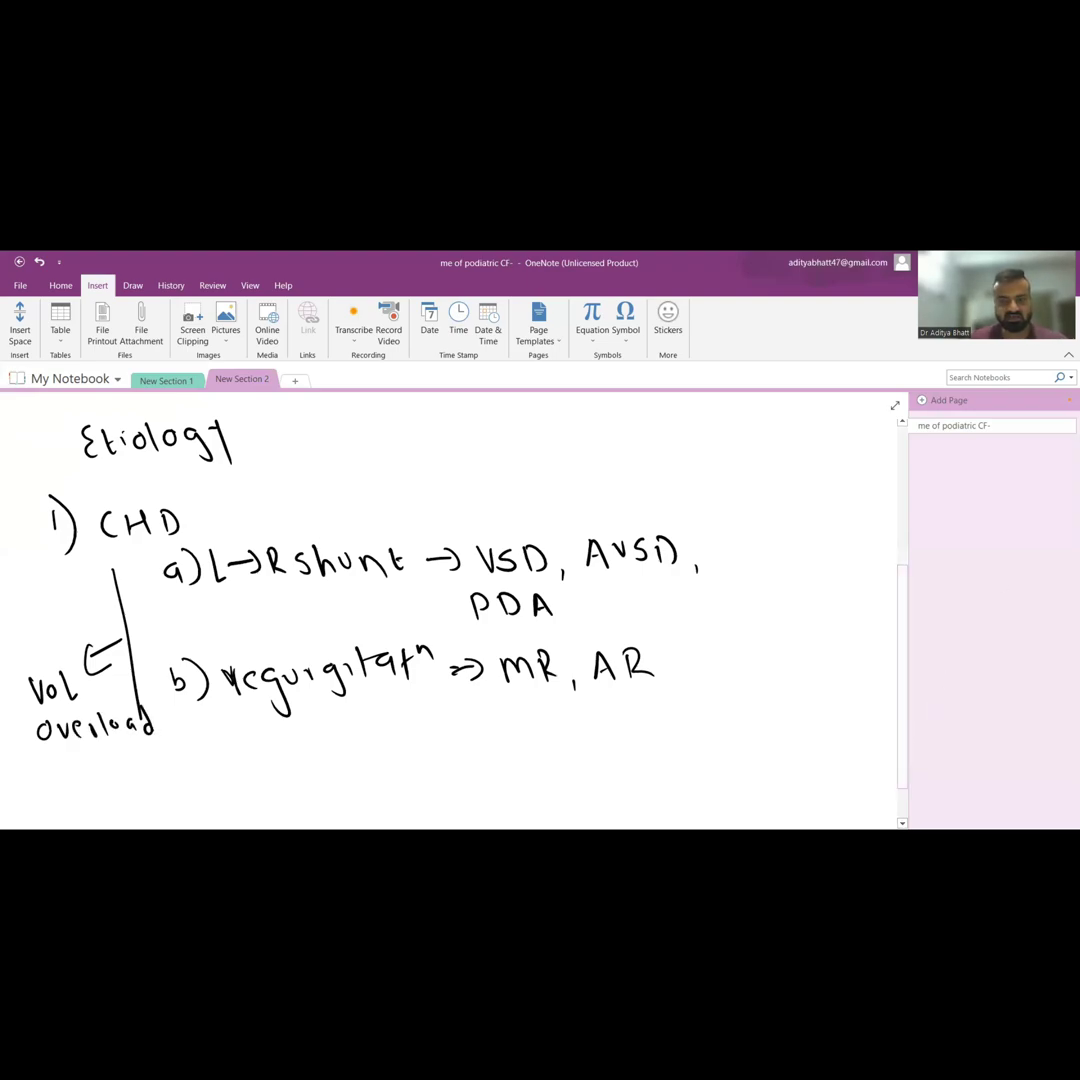
{"action": "scroll", "coordinate": [450, 600], "scroll_direction": "down", "scroll_amount": 3}
{"action": "scroll", "coordinate": [450, 600], "scroll_direction": "down", "scroll_amount": 3}
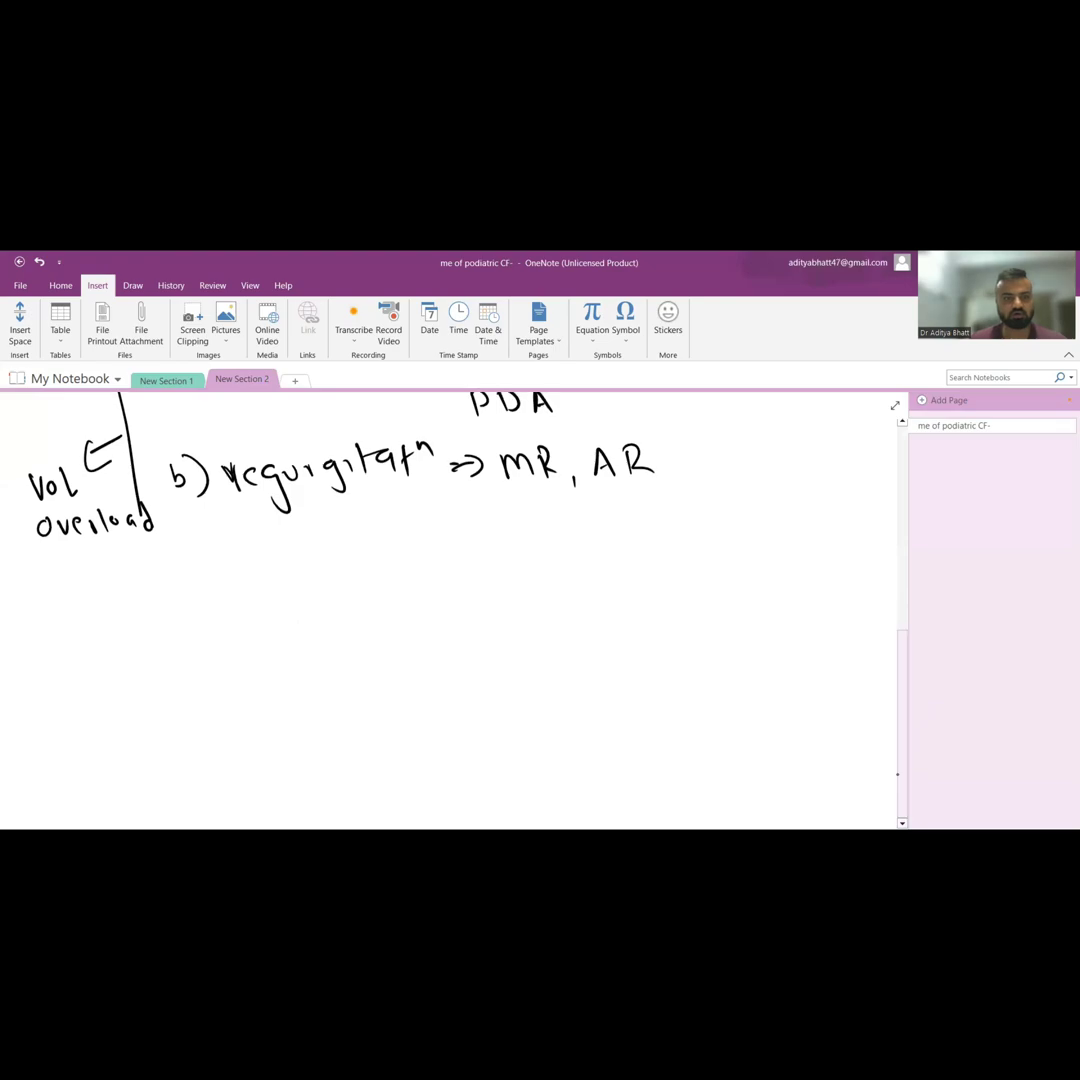
Ink sub-point "c) Stenosis → AS, PS" below line b)
{"action": "left_click_drag", "start_coordinate": [200, 565], "coordinate": [195, 585]}
{"action": "mouse_move", "coordinate": [212, 555]}
{"action": "left_mouse_down"}
{"action": "mouse_move", "coordinate": [214, 588]}
{"action": "mouse_move", "coordinate": [305, 588]}
{"action": "left_mouse_up"}
{"action": "mouse_move", "coordinate": [312, 570]}
{"action": "left_mouse_down"}
{"action": "mouse_move", "coordinate": [328, 590]}
{"action": "mouse_move", "coordinate": [387, 588]}
{"action": "left_mouse_up"}
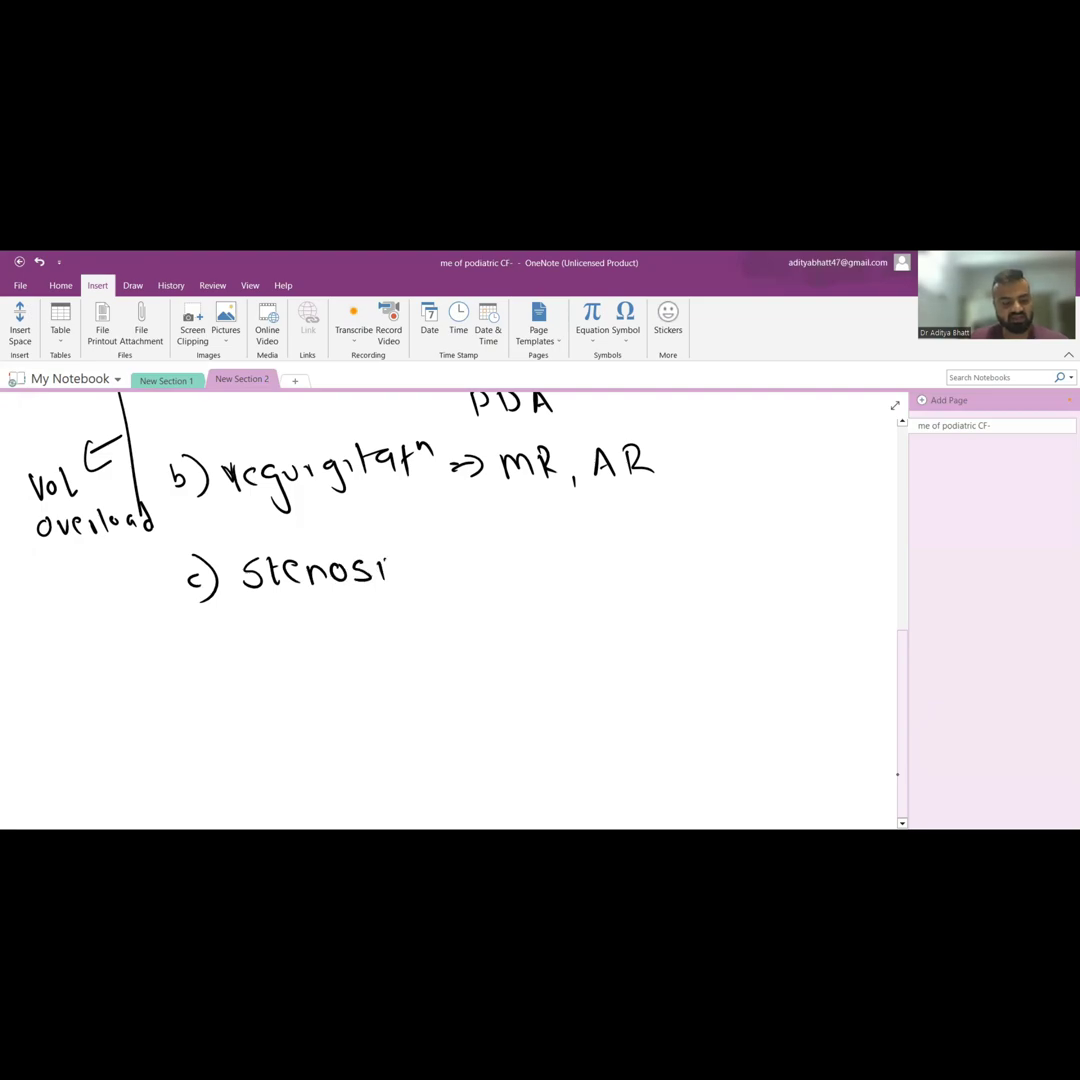
{"action": "mouse_move", "coordinate": [442, 553]}
{"action": "left_mouse_down"}
{"action": "mouse_move", "coordinate": [488, 551]}
{"action": "mouse_move", "coordinate": [478, 572]}
{"action": "left_mouse_up"}
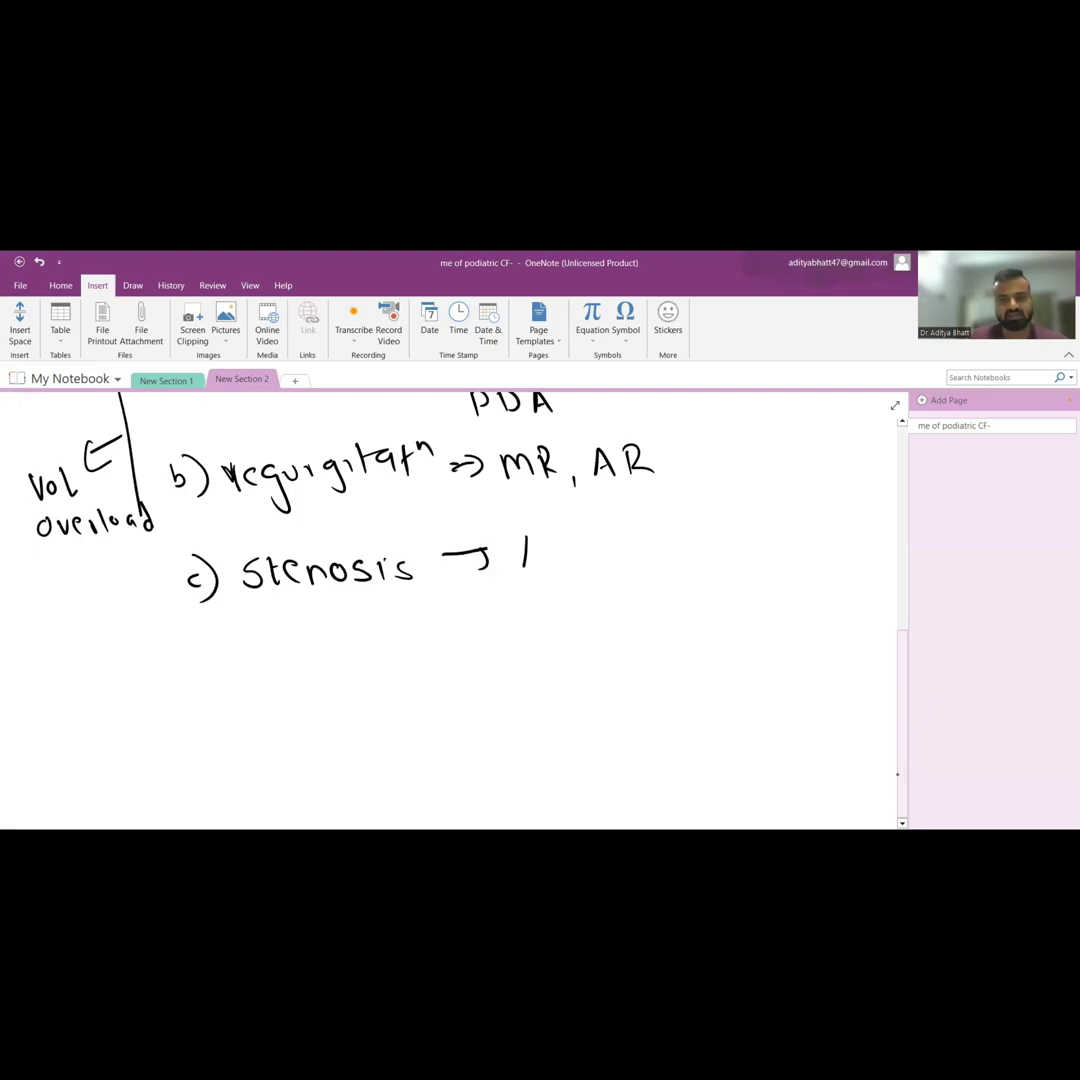
{"action": "left_click_drag", "start_coordinate": [540, 538], "coordinate": [558, 572]}
{"action": "left_click_drag", "start_coordinate": [528, 560], "coordinate": [568, 568]}
{"action": "left_click_drag", "start_coordinate": [600, 560], "coordinate": [645, 568]}
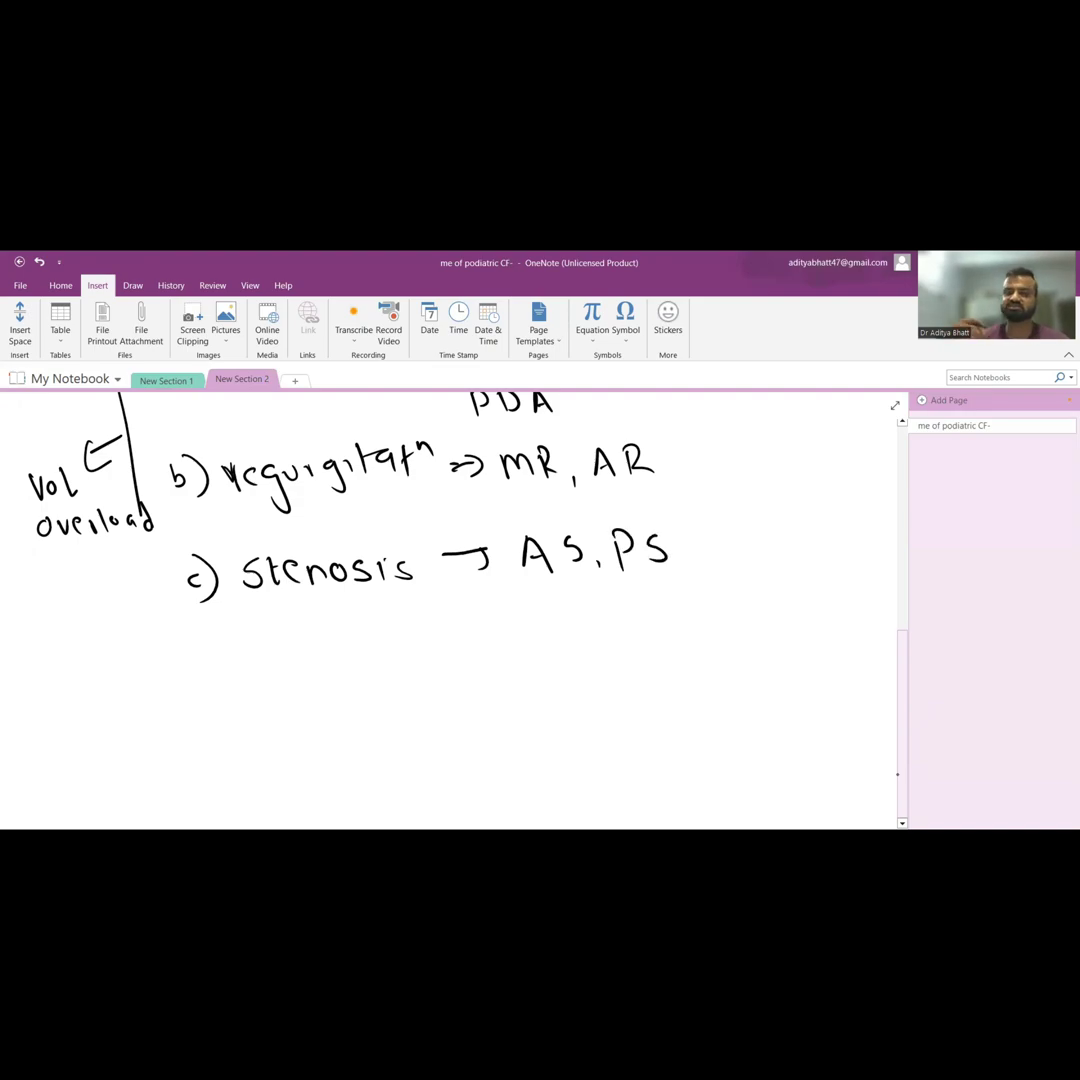
Draw an arrow from c) to the left margin labelled "pressure overload"
{"action": "mouse_move", "coordinate": [162, 582]}
{"action": "left_mouse_down"}
{"action": "mouse_move", "coordinate": [118, 612]}
{"action": "mouse_move", "coordinate": [140, 622]}
{"action": "left_mouse_up"}
{"action": "left_click_drag", "start_coordinate": [30, 635], "coordinate": [36, 675]}
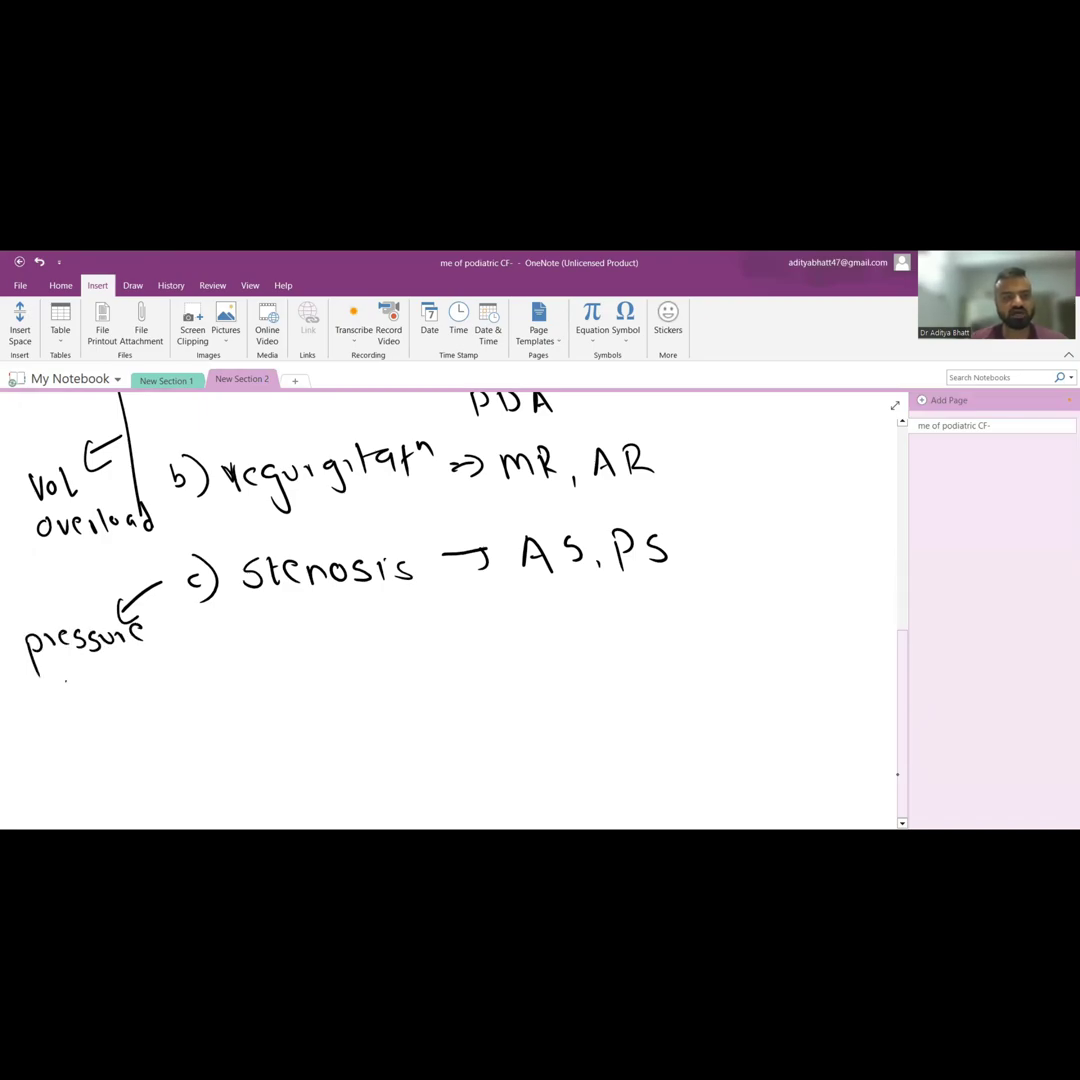
{"action": "left_click_drag", "start_coordinate": [60, 678], "coordinate": [72, 690]}
{"action": "mouse_move", "coordinate": [85, 675]}
{"action": "left_mouse_down"}
{"action": "mouse_move", "coordinate": [88, 692]}
{"action": "mouse_move", "coordinate": [125, 686]}
{"action": "left_mouse_up"}
{"action": "mouse_move", "coordinate": [132, 662]}
{"action": "left_mouse_down"}
{"action": "mouse_move", "coordinate": [134, 690]}
{"action": "mouse_move", "coordinate": [248, 685]}
{"action": "left_mouse_up"}
Ink sub-point "d) coronary insuff"
{"action": "mouse_move", "coordinate": [285, 655]}
{"action": "left_mouse_down"}
{"action": "mouse_move", "coordinate": [280, 678]}
{"action": "mouse_move", "coordinate": [345, 665]}
{"action": "left_mouse_up"}
{"action": "mouse_move", "coordinate": [352, 645]}
{"action": "left_mouse_down"}
{"action": "mouse_move", "coordinate": [365, 668]}
{"action": "mouse_move", "coordinate": [395, 665]}
{"action": "mouse_move", "coordinate": [432, 690]}
{"action": "left_mouse_up"}
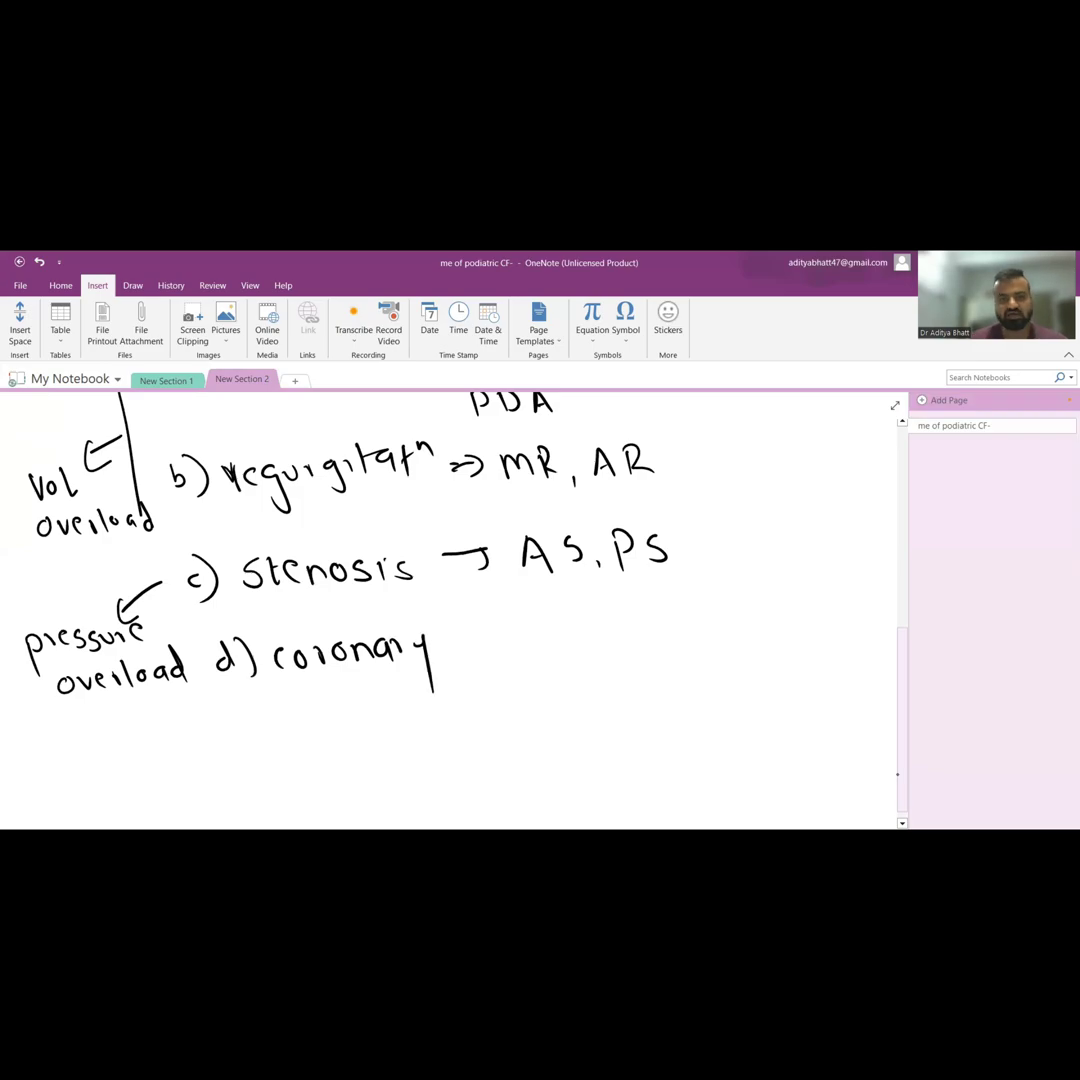
{"action": "left_click_drag", "start_coordinate": [500, 640], "coordinate": [515, 660]}
{"action": "mouse_move", "coordinate": [520, 640]}
{"action": "left_mouse_down"}
{"action": "mouse_move", "coordinate": [562, 678]}
{"action": "mouse_move", "coordinate": [575, 645]}
{"action": "left_mouse_up"}
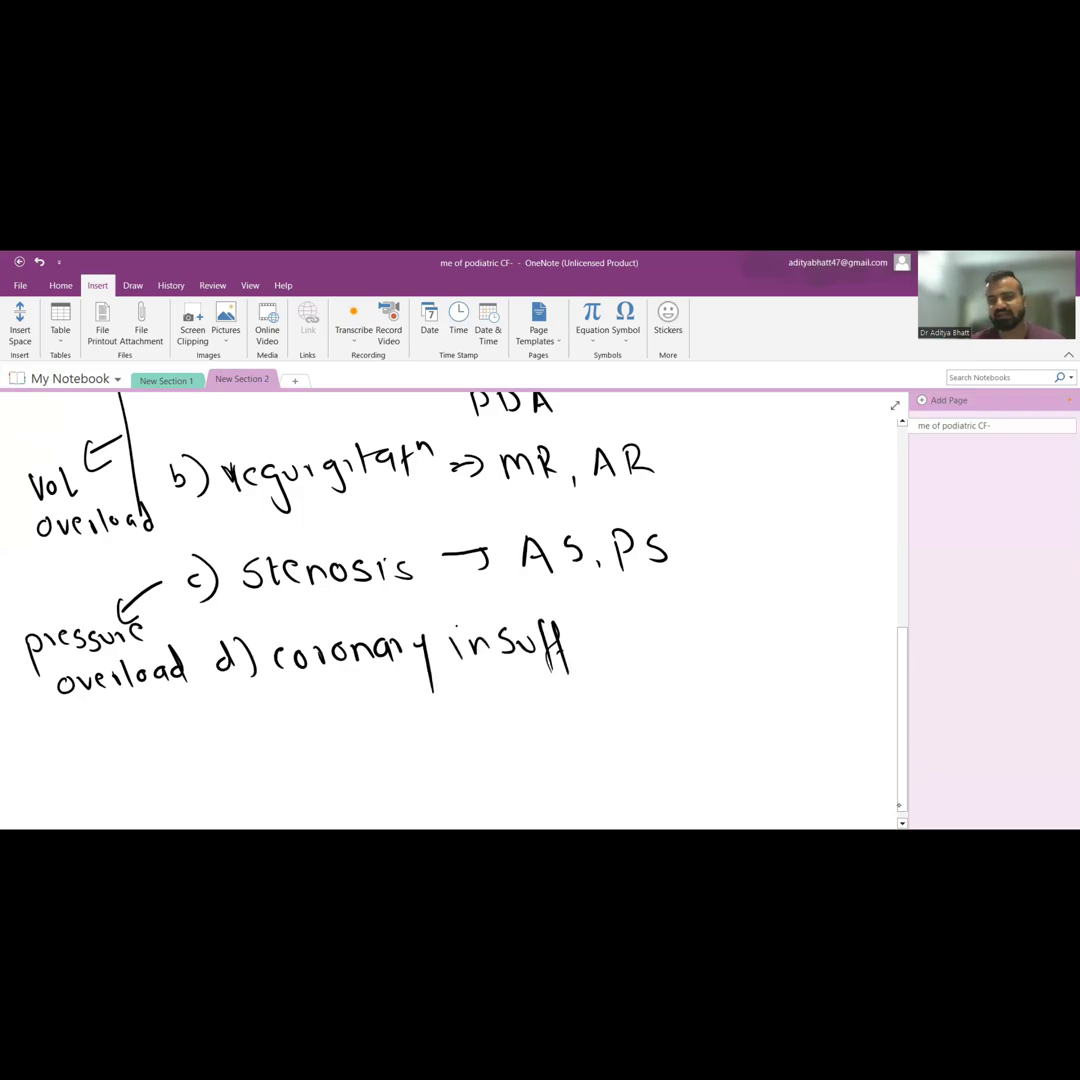
{"action": "scroll", "coordinate": [450, 600], "scroll_direction": "down", "scroll_amount": 4}
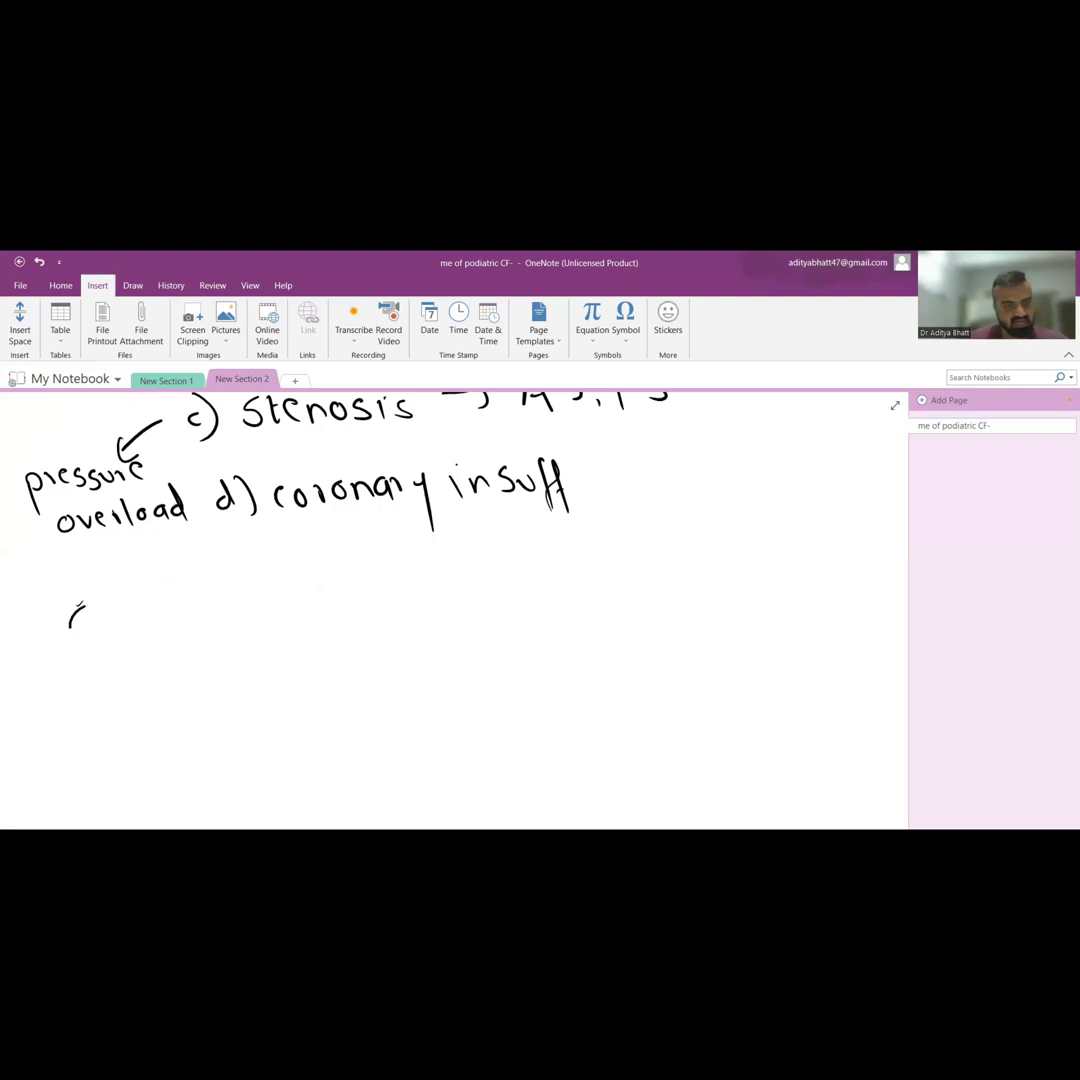
Write the Cardiomyopathic heading with "systolic → DCM" beneath it
{"action": "mouse_move", "coordinate": [88, 612]}
{"action": "left_mouse_down"}
{"action": "mouse_move", "coordinate": [100, 632]}
{"action": "mouse_move", "coordinate": [205, 632]}
{"action": "mouse_move", "coordinate": [232, 648]}
{"action": "mouse_move", "coordinate": [250, 625]}
{"action": "left_mouse_up"}
{"action": "mouse_move", "coordinate": [265, 610]}
{"action": "left_mouse_down"}
{"action": "mouse_move", "coordinate": [275, 648]}
{"action": "mouse_move", "coordinate": [305, 630]}
{"action": "mouse_move", "coordinate": [355, 630]}
{"action": "left_mouse_up"}
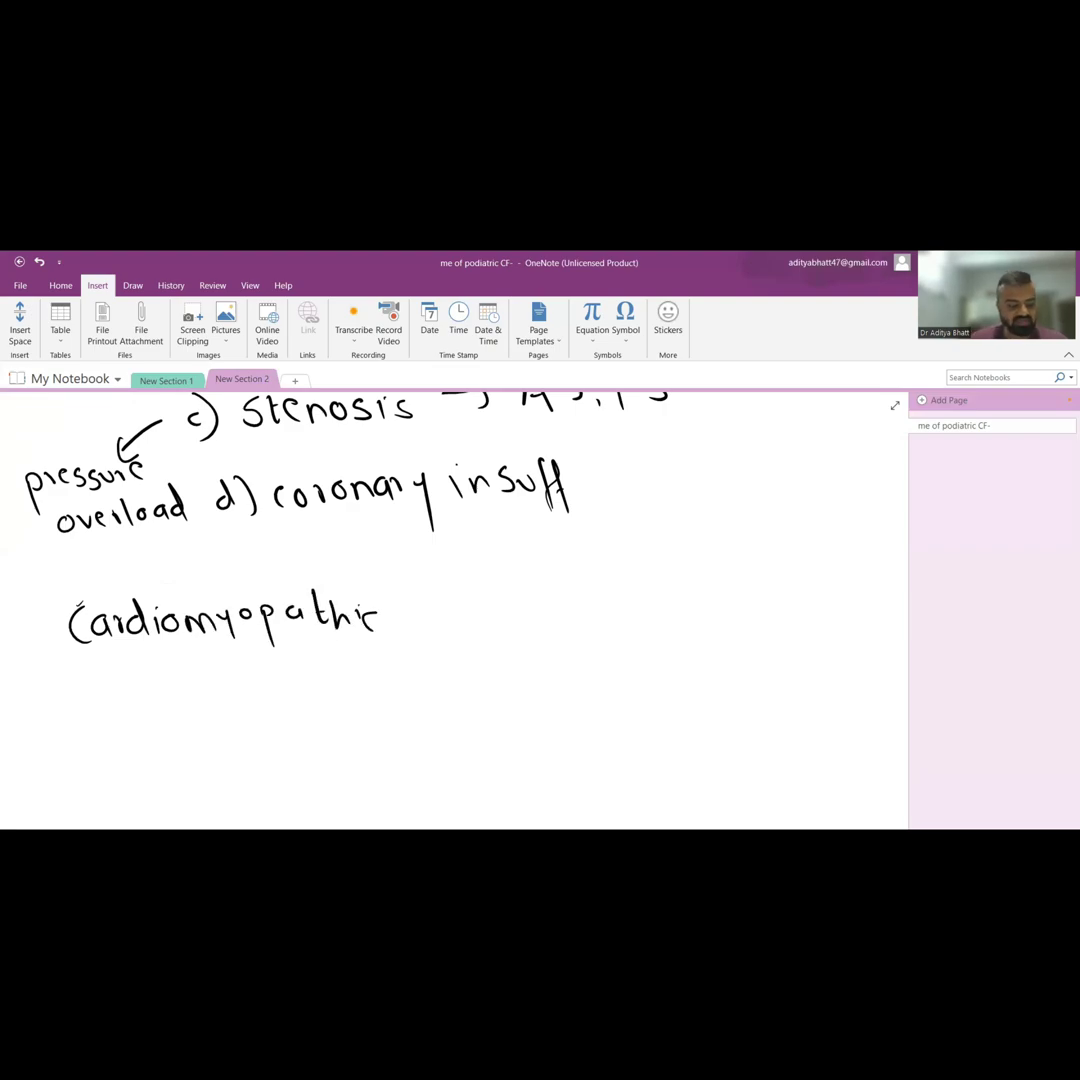
{"action": "mouse_move", "coordinate": [230, 665]}
{"action": "left_mouse_down"}
{"action": "mouse_move", "coordinate": [215, 690]}
{"action": "mouse_move", "coordinate": [260, 705]}
{"action": "mouse_move", "coordinate": [270, 690]}
{"action": "left_mouse_up"}
{"action": "mouse_move", "coordinate": [295, 655]}
{"action": "left_mouse_down"}
{"action": "mouse_move", "coordinate": [298, 692]}
{"action": "mouse_move", "coordinate": [430, 670]}
{"action": "mouse_move", "coordinate": [470, 680]}
{"action": "left_mouse_up"}
{"action": "mouse_move", "coordinate": [470, 645]}
{"action": "left_mouse_down"}
{"action": "mouse_move", "coordinate": [472, 678]}
{"action": "mouse_move", "coordinate": [560, 668]}
{"action": "left_mouse_up"}
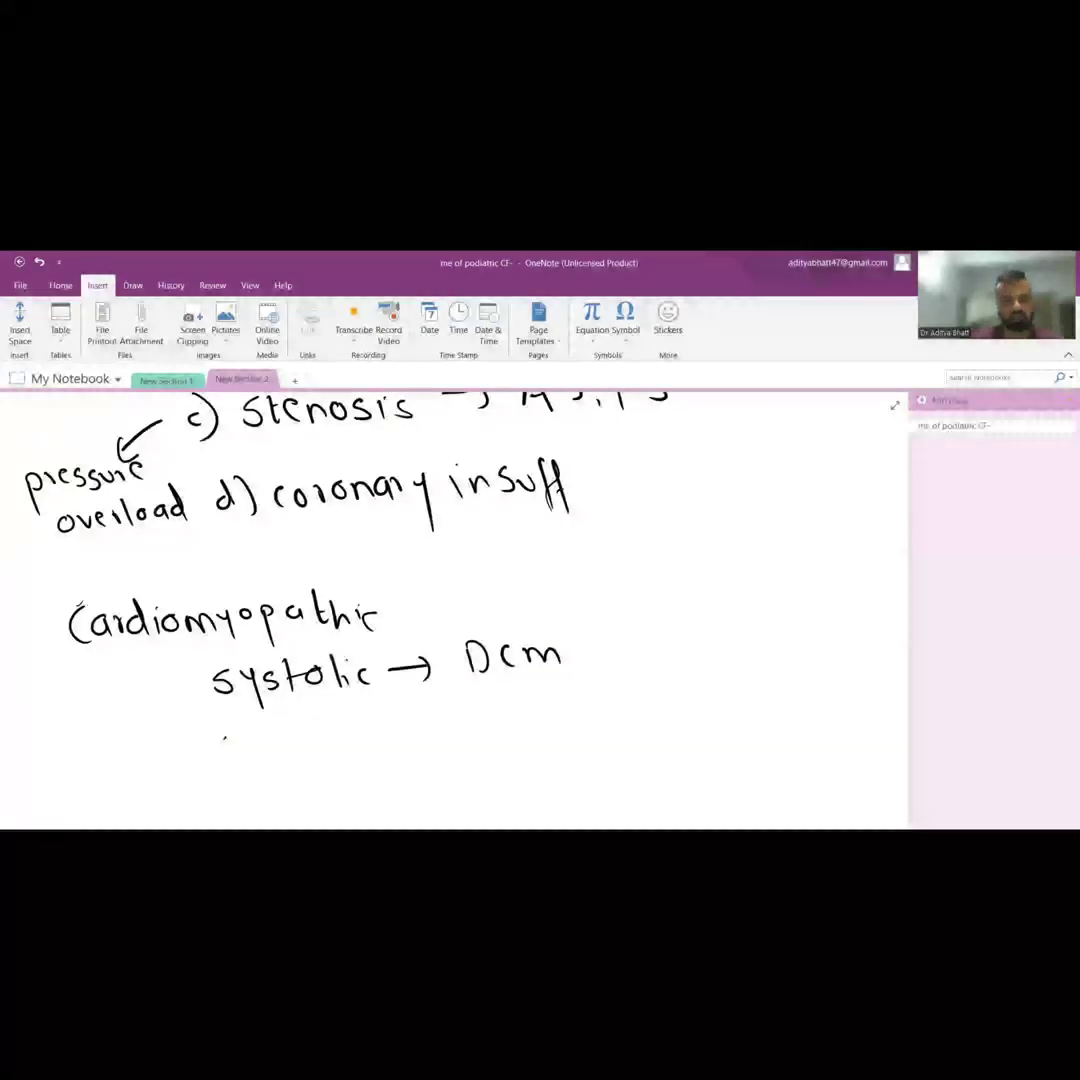
Write "diastolic → HOCM, RCM" (undoing a misspelling), then "arrhythmias" with a note below
{"action": "mouse_move", "coordinate": [218, 720]}
{"action": "left_mouse_down"}
{"action": "mouse_move", "coordinate": [235, 760]}
{"action": "mouse_move", "coordinate": [310, 755]}
{"action": "mouse_move", "coordinate": [285, 752]}
{"action": "mouse_move", "coordinate": [295, 755]}
{"action": "left_mouse_up"}
{"action": "key", "text": "ctrl+z"}
{"action": "key", "text": "ctrl+z"}
{"action": "mouse_move", "coordinate": [318, 722]}
{"action": "left_mouse_down"}
{"action": "mouse_move", "coordinate": [318, 755]}
{"action": "mouse_move", "coordinate": [332, 755]}
{"action": "left_mouse_up"}
{"action": "left_click_drag", "start_coordinate": [322, 735], "coordinate": [340, 735]}
{"action": "left_click_drag", "start_coordinate": [345, 738], "coordinate": [356, 755]}
{"action": "left_click_drag", "start_coordinate": [362, 738], "coordinate": [362, 752]}
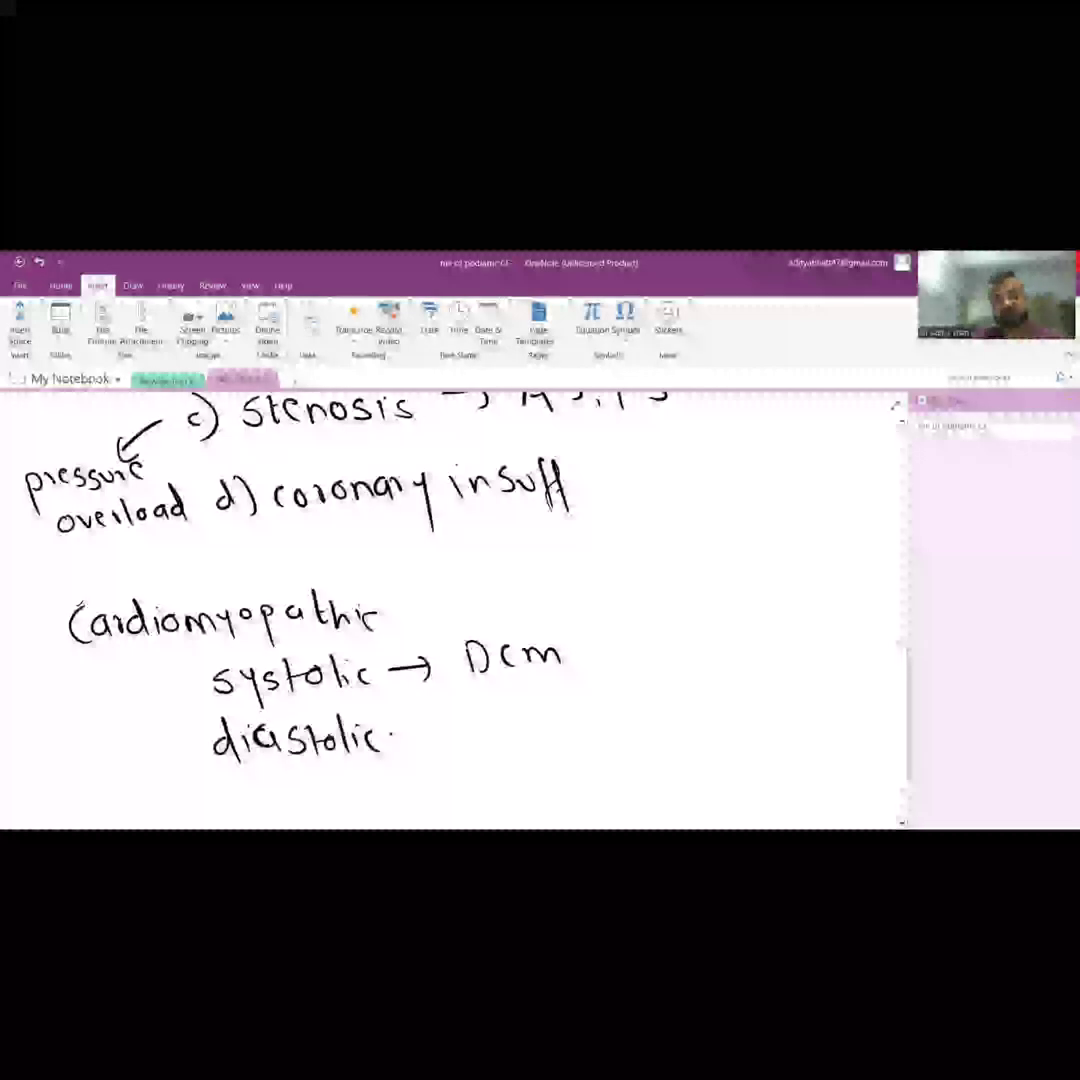
{"action": "mouse_move", "coordinate": [392, 735]}
{"action": "left_mouse_down"}
{"action": "mouse_move", "coordinate": [490, 745]}
{"action": "mouse_move", "coordinate": [652, 730]}
{"action": "mouse_move", "coordinate": [705, 740]}
{"action": "left_mouse_up"}
{"action": "scroll", "coordinate": [500, 650], "scroll_direction": "down", "scroll_amount": 2}
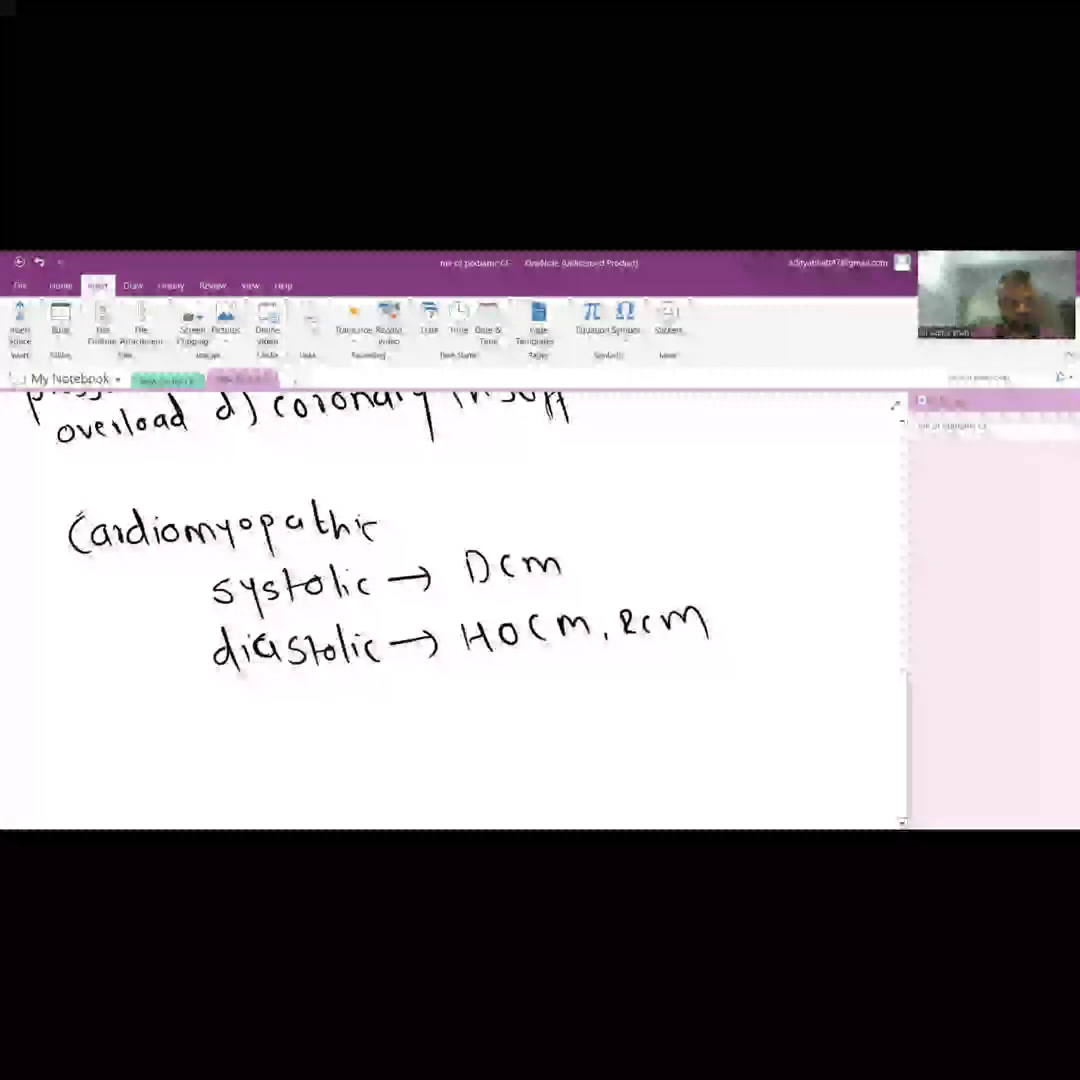
{"action": "mouse_move", "coordinate": [60, 735]}
{"action": "left_mouse_down"}
{"action": "mouse_move", "coordinate": [75, 750]}
{"action": "mouse_move", "coordinate": [155, 750]}
{"action": "mouse_move", "coordinate": [160, 760]}
{"action": "mouse_move", "coordinate": [298, 740]}
{"action": "mouse_move", "coordinate": [262, 795]}
{"action": "mouse_move", "coordinate": [272, 792]}
{"action": "left_mouse_up"}
{"action": "mouse_move", "coordinate": [295, 770]}
{"action": "left_mouse_down"}
{"action": "mouse_move", "coordinate": [297, 788]}
{"action": "mouse_move", "coordinate": [325, 790]}
{"action": "mouse_move", "coordinate": [380, 790]}
{"action": "mouse_move", "coordinate": [398, 770]}
{"action": "left_mouse_up"}
{"action": "scroll", "coordinate": [763, 615], "scroll_direction": "down", "scroll_amount": 3}
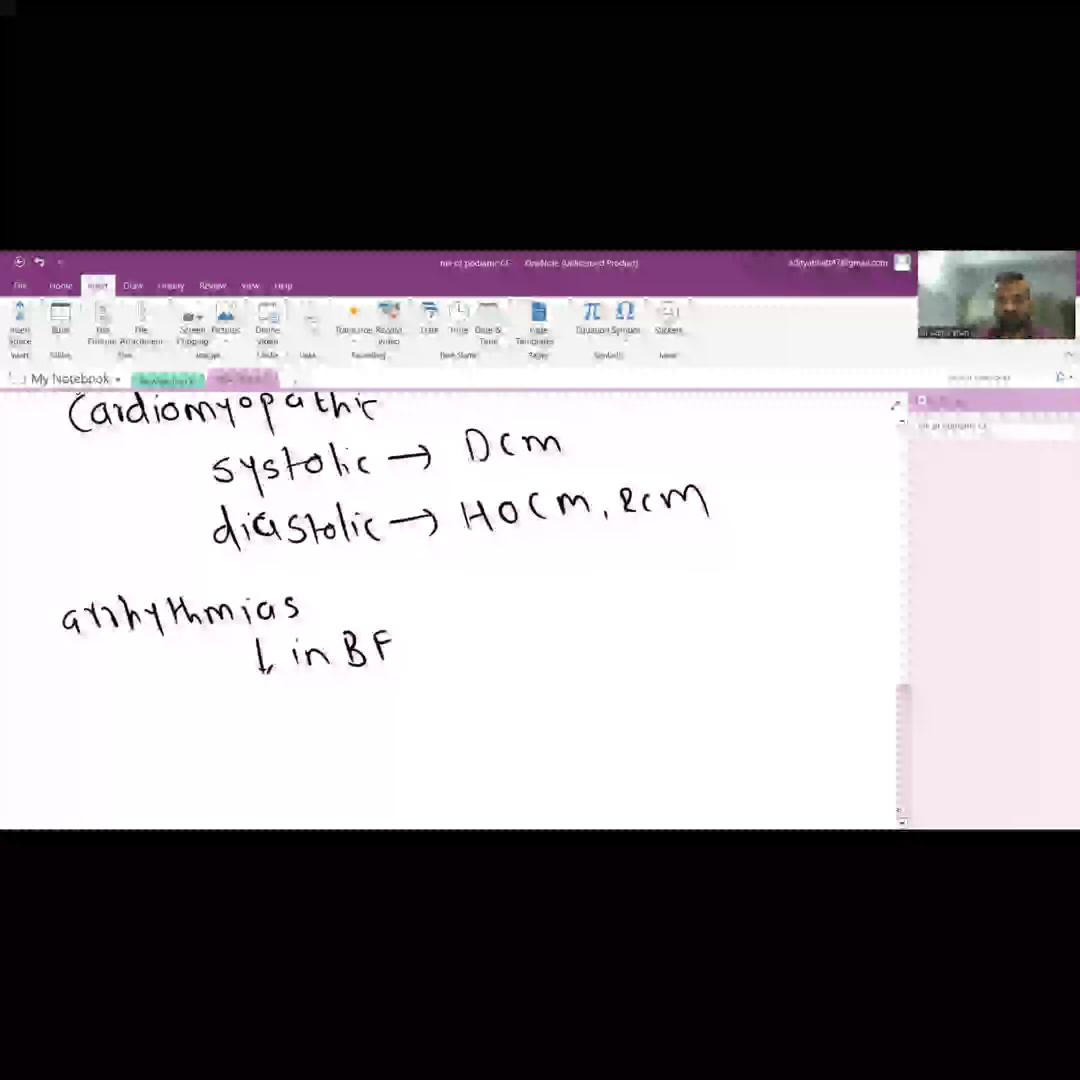
{"action": "scroll", "coordinate": [763, 615], "scroll_direction": "down", "scroll_amount": 3}
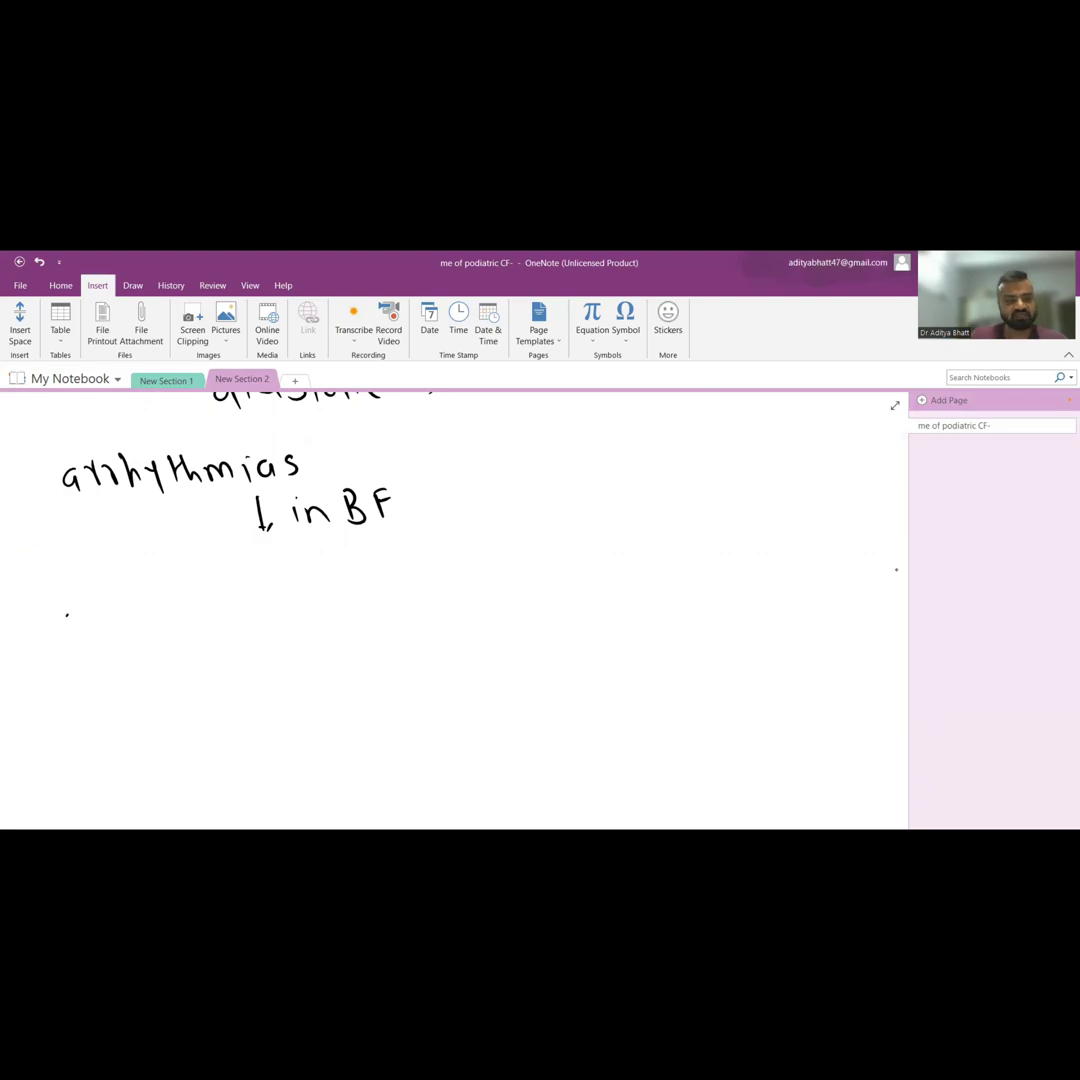
Write "infections", then "High output CF" below it, correcting the word output
{"action": "mouse_move", "coordinate": [70, 605]}
{"action": "left_mouse_down"}
{"action": "mouse_move", "coordinate": [80, 640]}
{"action": "mouse_move", "coordinate": [108, 600]}
{"action": "mouse_move", "coordinate": [125, 640]}
{"action": "mouse_move", "coordinate": [205, 635]}
{"action": "left_mouse_up"}
{"action": "left_click_drag", "start_coordinate": [215, 635], "coordinate": [245, 635]}
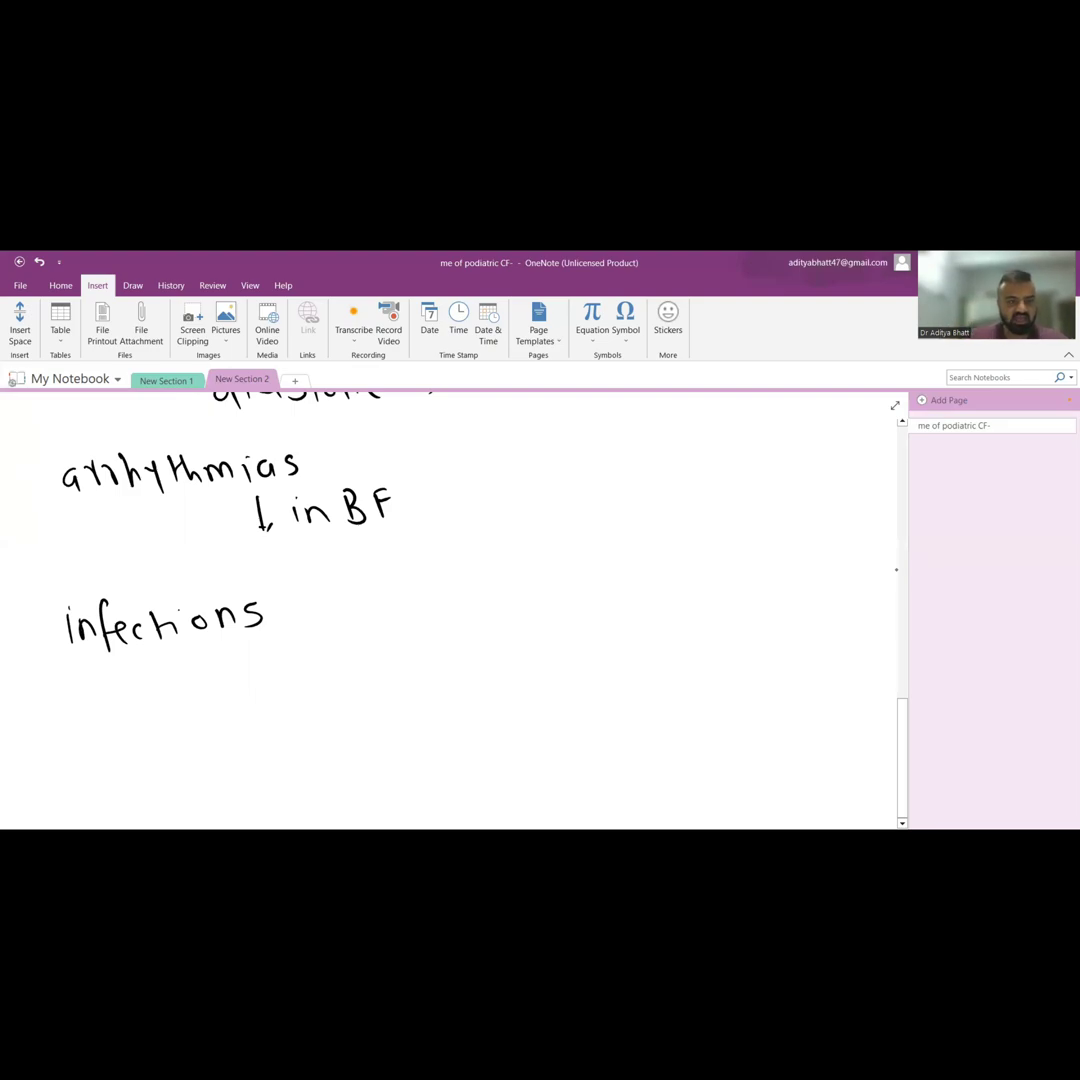
{"action": "left_click_drag", "start_coordinate": [64, 698], "coordinate": [68, 733]}
{"action": "left_click_drag", "start_coordinate": [66, 718], "coordinate": [88, 716]}
{"action": "mouse_move", "coordinate": [90, 702]}
{"action": "left_mouse_down"}
{"action": "mouse_move", "coordinate": [92, 733]}
{"action": "mouse_move", "coordinate": [130, 755]}
{"action": "mouse_move", "coordinate": [195, 718]}
{"action": "left_mouse_up"}
{"action": "left_click_drag", "start_coordinate": [200, 705], "coordinate": [230, 722]}
{"action": "mouse_move", "coordinate": [218, 708]}
{"action": "left_mouse_down"}
{"action": "mouse_move", "coordinate": [285, 718]}
{"action": "mouse_move", "coordinate": [300, 752]}
{"action": "mouse_move", "coordinate": [315, 722]}
{"action": "left_mouse_up"}
{"action": "mouse_move", "coordinate": [305, 702]}
{"action": "left_mouse_down"}
{"action": "mouse_move", "coordinate": [322, 700]}
{"action": "mouse_move", "coordinate": [315, 740]}
{"action": "left_mouse_up"}
{"action": "mouse_move", "coordinate": [255, 705]}
{"action": "left_mouse_down"}
{"action": "mouse_move", "coordinate": [275, 720]}
{"action": "mouse_move", "coordinate": [250, 745]}
{"action": "mouse_move", "coordinate": [282, 720]}
{"action": "mouse_move", "coordinate": [300, 725]}
{"action": "left_mouse_up"}
{"action": "left_click_drag", "start_coordinate": [290, 703], "coordinate": [308, 708]}
{"action": "mouse_move", "coordinate": [345, 698]}
{"action": "left_mouse_down"}
{"action": "mouse_move", "coordinate": [342, 725]}
{"action": "mouse_move", "coordinate": [356, 728]}
{"action": "left_mouse_up"}
Add "↑T4" and "BeriBeri" after High output CF
{"action": "mouse_move", "coordinate": [420, 690]}
{"action": "left_mouse_down"}
{"action": "mouse_move", "coordinate": [420, 725]}
{"action": "mouse_move", "coordinate": [452, 725]}
{"action": "left_mouse_up"}
{"action": "mouse_move", "coordinate": [440, 695]}
{"action": "left_mouse_down"}
{"action": "mouse_move", "coordinate": [462, 693]}
{"action": "mouse_move", "coordinate": [490, 730]}
{"action": "left_mouse_up"}
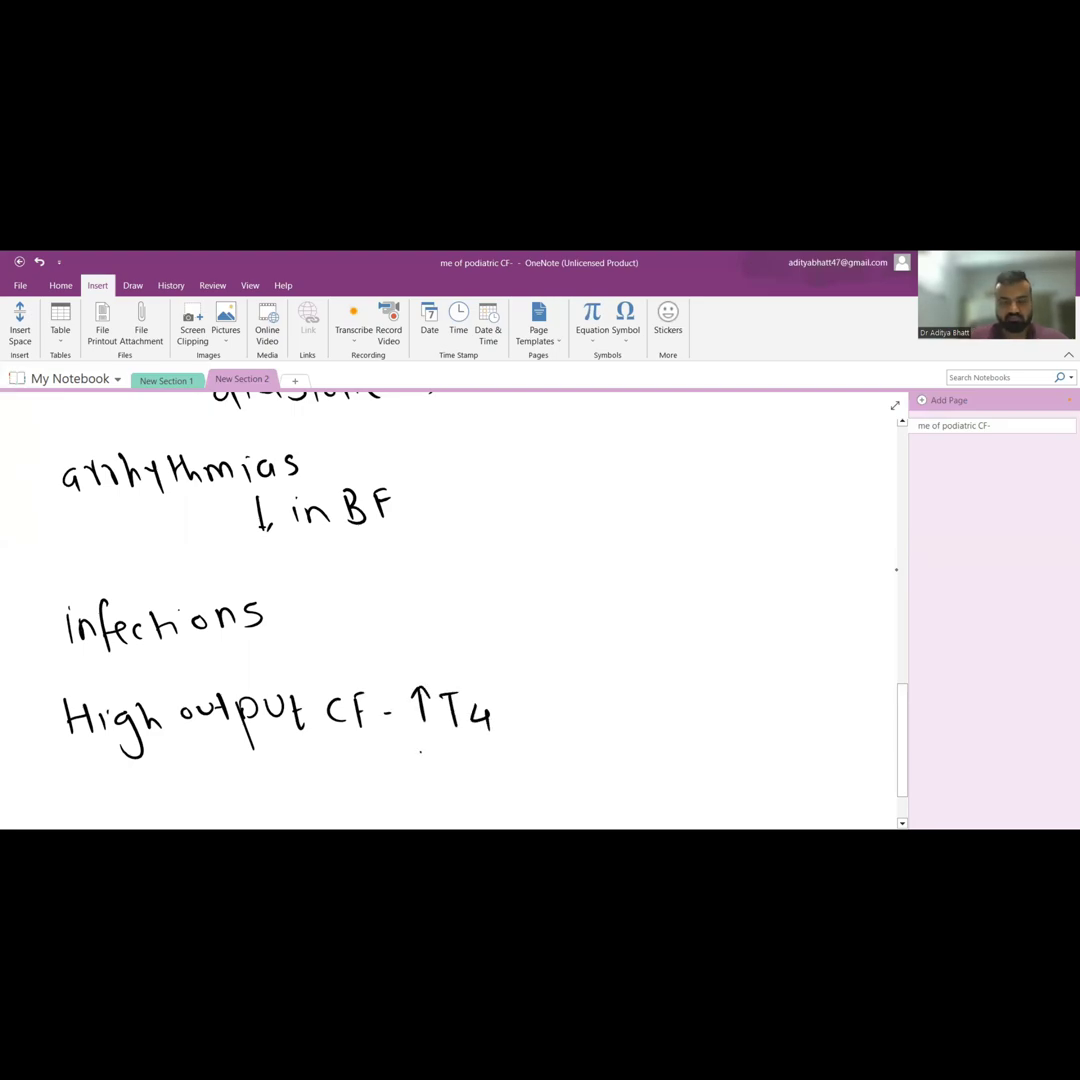
{"action": "left_click_drag", "start_coordinate": [420, 742], "coordinate": [422, 780]}
{"action": "mouse_move", "coordinate": [420, 742]}
{"action": "left_mouse_down"}
{"action": "mouse_move", "coordinate": [425, 778]}
{"action": "mouse_move", "coordinate": [542, 775]}
{"action": "left_mouse_up"}
{"action": "mouse_move", "coordinate": [555, 758]}
{"action": "left_mouse_down"}
{"action": "mouse_move", "coordinate": [560, 775]}
{"action": "mouse_move", "coordinate": [578, 775]}
{"action": "left_mouse_up"}
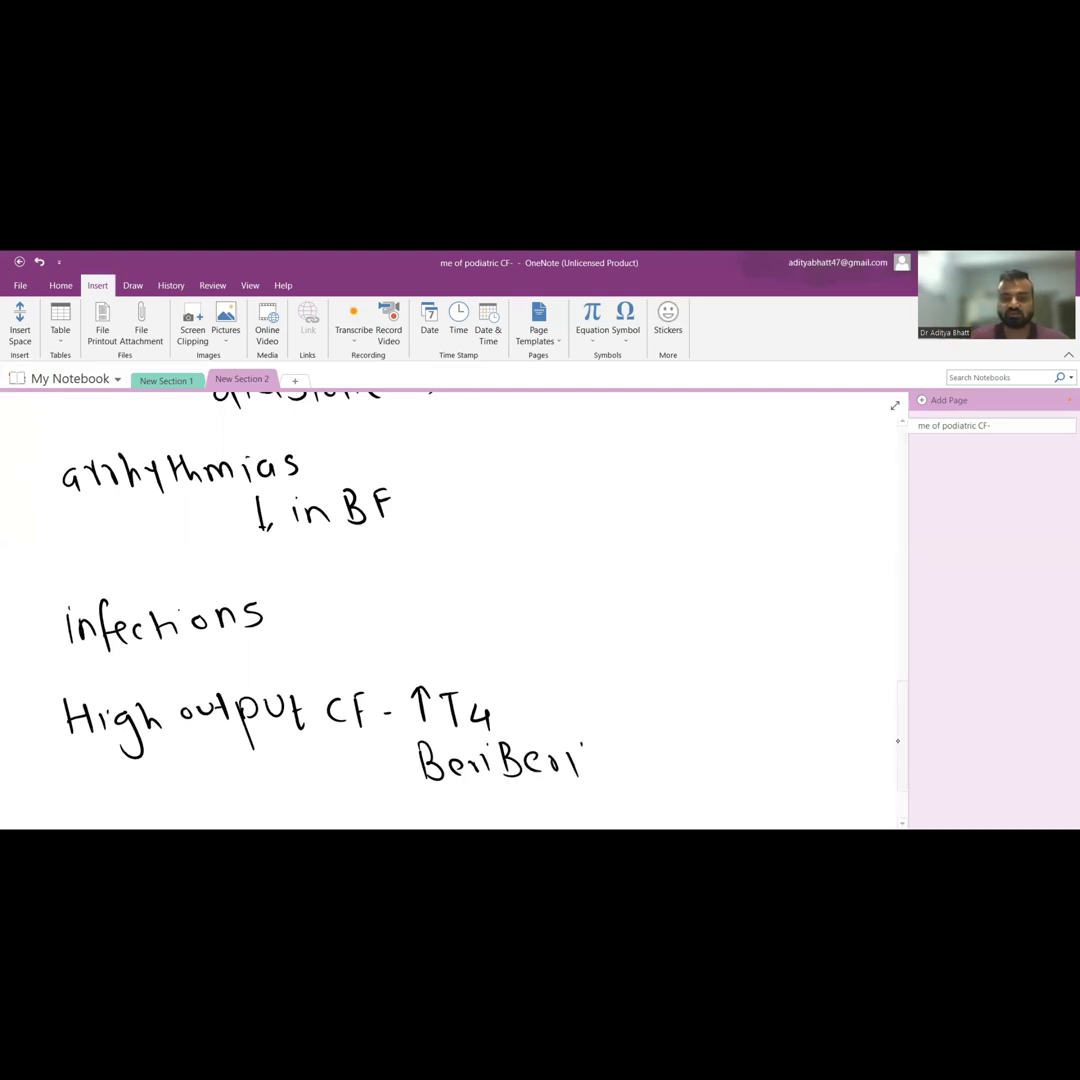
{"action": "scroll", "coordinate": [450, 600], "scroll_direction": "down", "scroll_amount": 2}
{"action": "scroll", "coordinate": [450, 600], "scroll_direction": "down", "scroll_amount": 3}
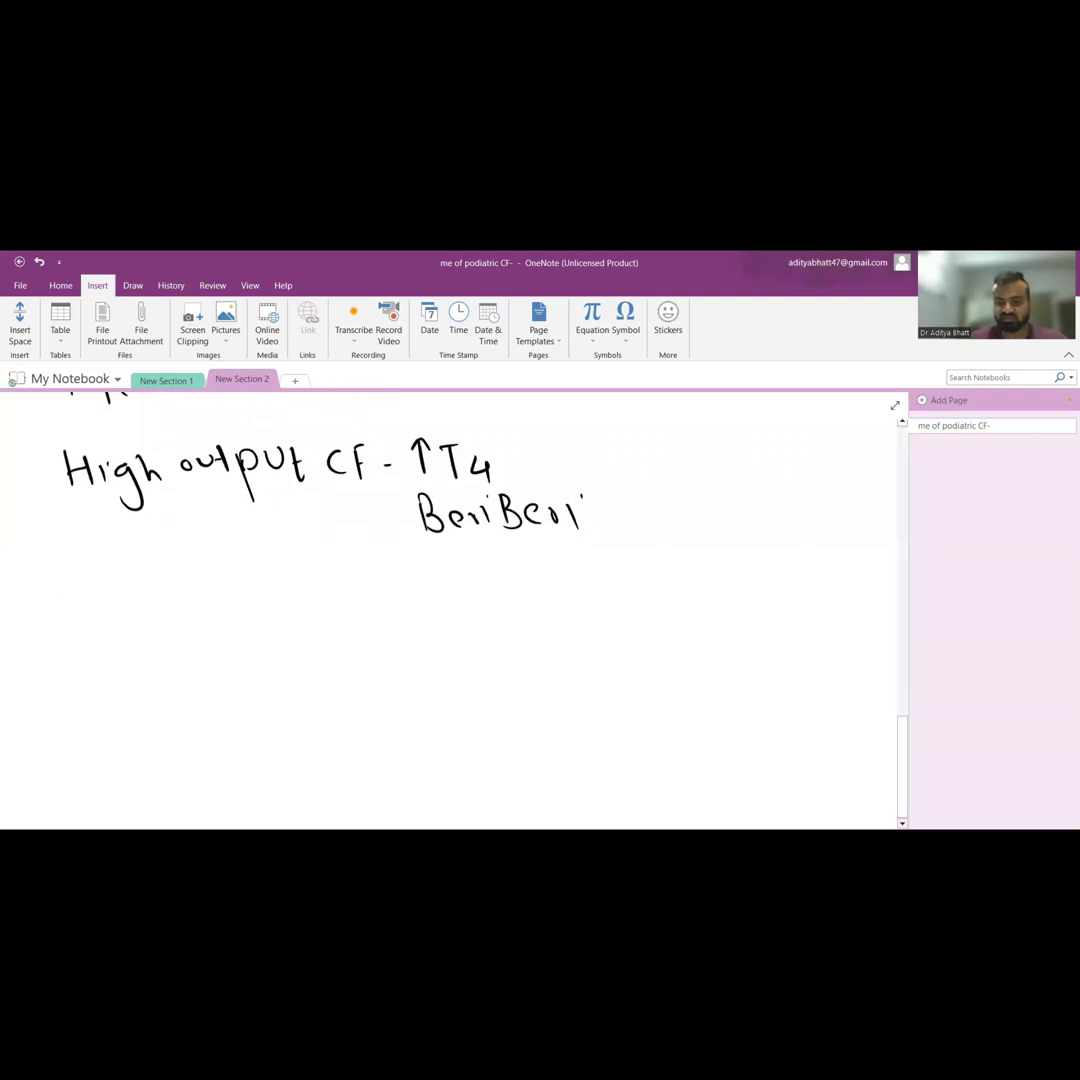
{"action": "scroll", "coordinate": [450, 600], "scroll_direction": "down", "scroll_amount": 3}
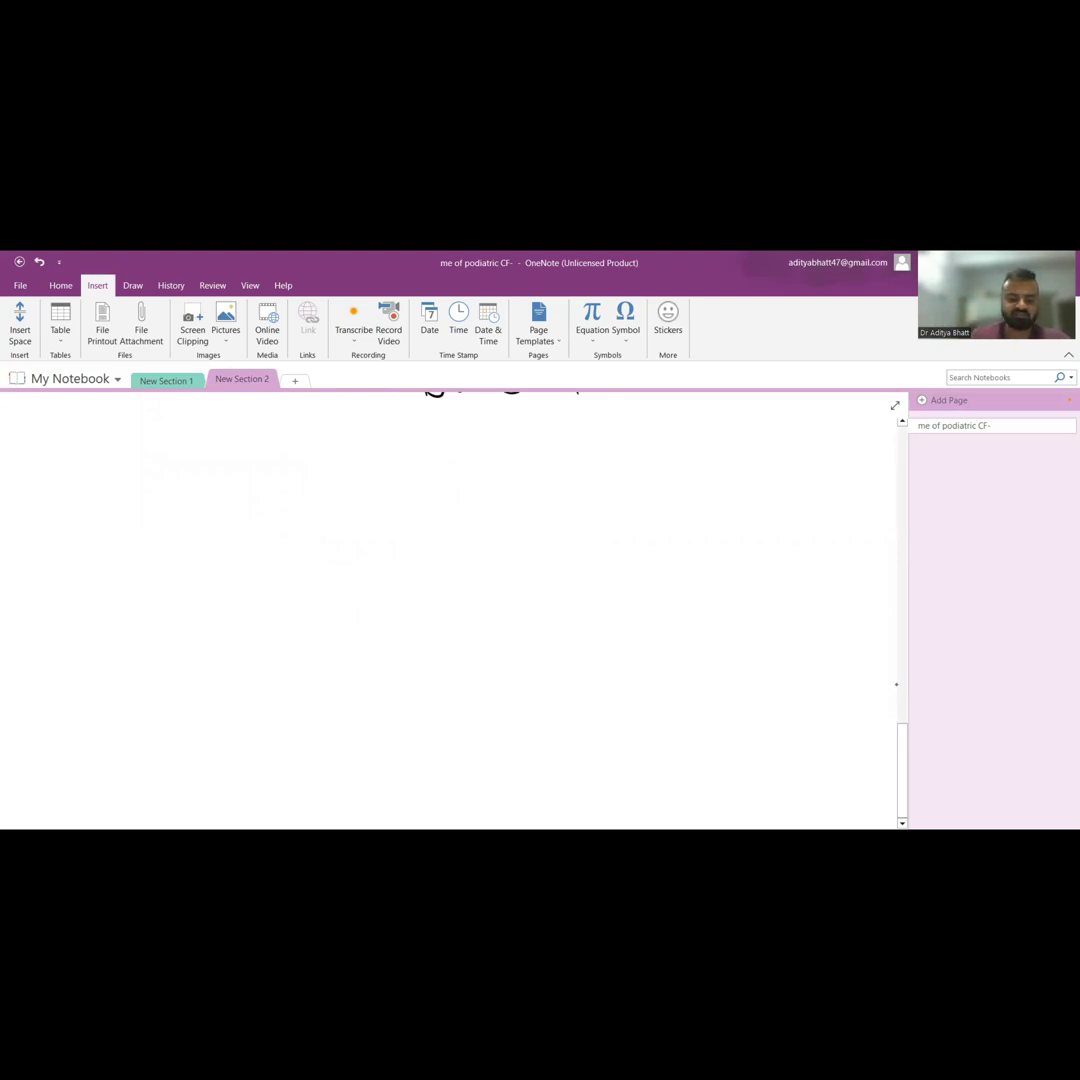
Write the heading "Patho" with "Index event" below it
{"action": "mouse_move", "coordinate": [125, 455]}
{"action": "left_mouse_down"}
{"action": "mouse_move", "coordinate": [130, 498]}
{"action": "mouse_move", "coordinate": [128, 478]}
{"action": "mouse_move", "coordinate": [162, 492]}
{"action": "left_mouse_up"}
{"action": "mouse_move", "coordinate": [175, 458]}
{"action": "left_mouse_down"}
{"action": "mouse_move", "coordinate": [178, 492]}
{"action": "mouse_move", "coordinate": [202, 490]}
{"action": "mouse_move", "coordinate": [223, 468]}
{"action": "left_mouse_up"}
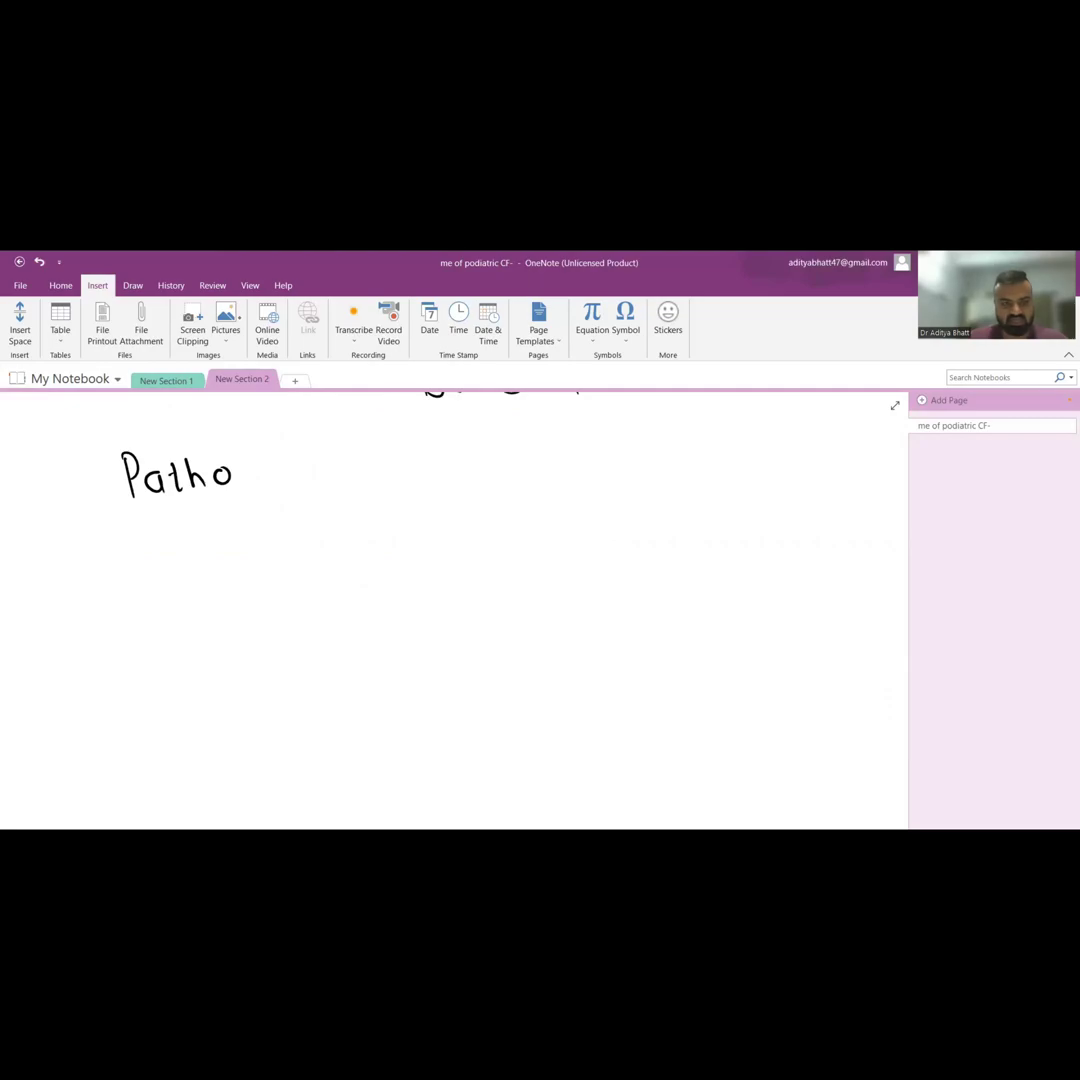
{"action": "mouse_move", "coordinate": [146, 575]}
{"action": "left_mouse_down"}
{"action": "mouse_move", "coordinate": [148, 608]}
{"action": "mouse_move", "coordinate": [262, 595]}
{"action": "left_mouse_up"}
{"action": "mouse_move", "coordinate": [268, 578]}
{"action": "left_mouse_down"}
{"action": "mouse_move", "coordinate": [282, 598]}
{"action": "mouse_move", "coordinate": [320, 598]}
{"action": "left_mouse_up"}
{"action": "mouse_move", "coordinate": [336, 565]}
{"action": "left_mouse_down"}
{"action": "mouse_move", "coordinate": [340, 600]}
{"action": "mouse_move", "coordinate": [348, 582]}
{"action": "left_mouse_up"}
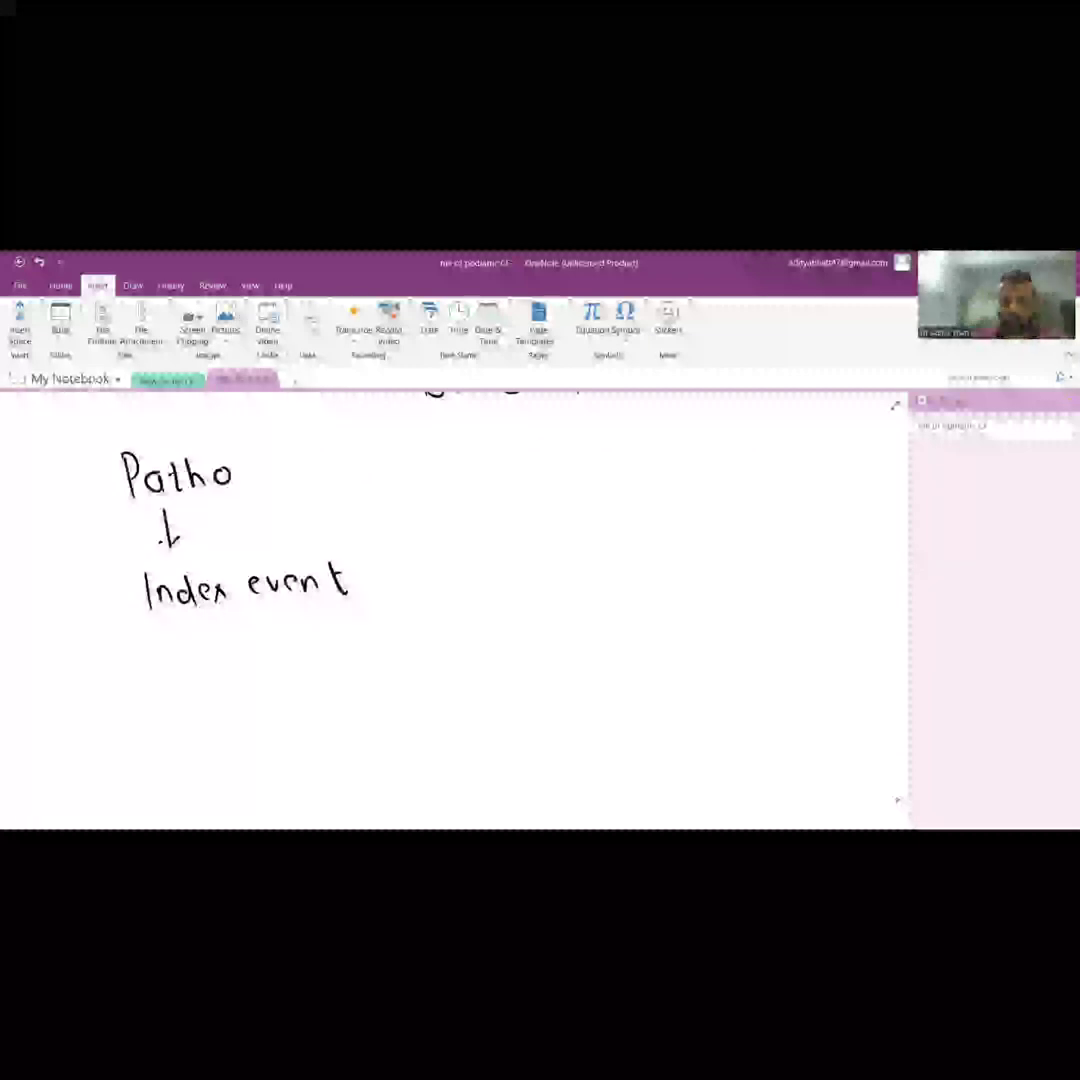
{"action": "scroll", "coordinate": [450, 600], "scroll_direction": "down", "scroll_amount": 3}
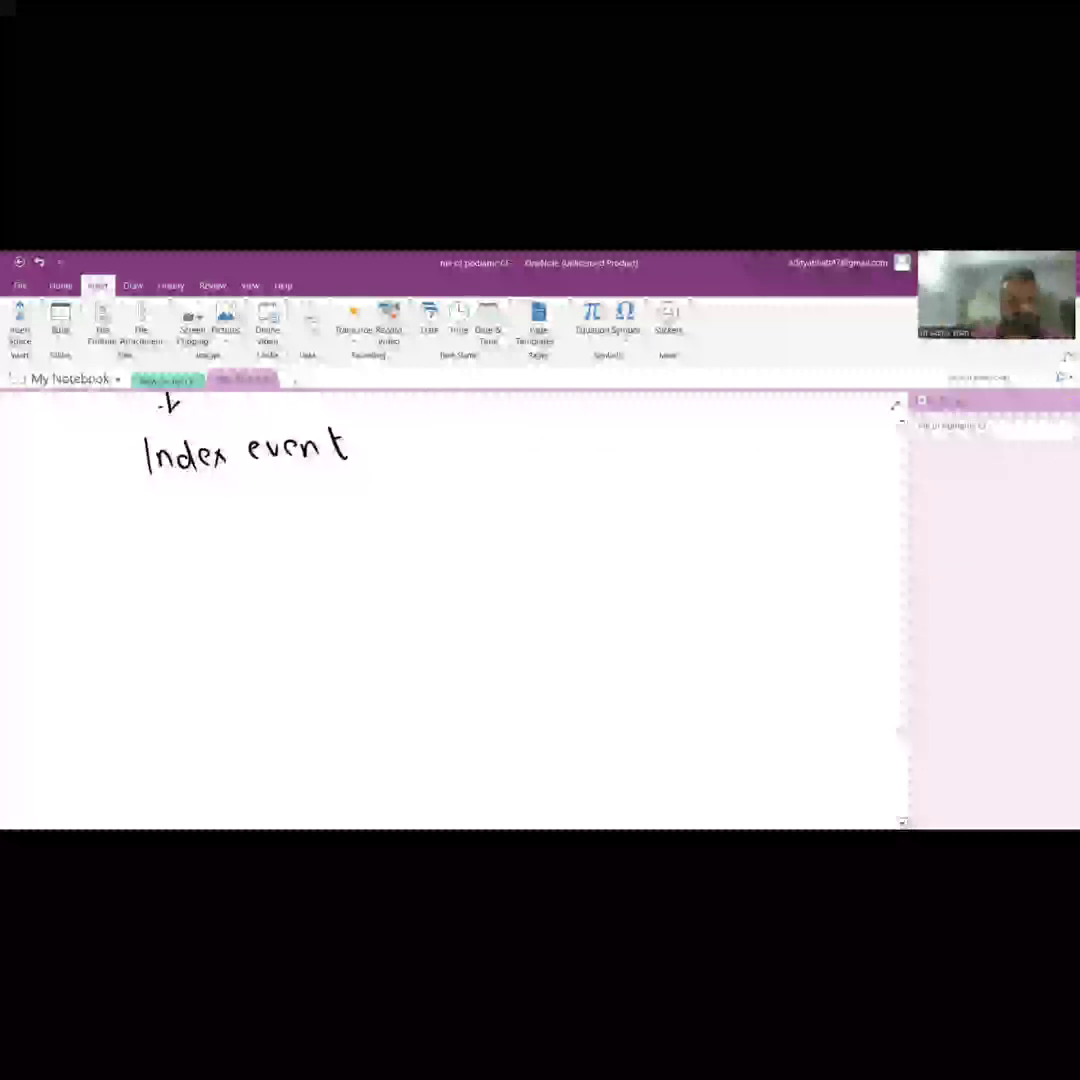
Branch Index event down to "↑catecholamine" on the left and "↑RAAS" on the right
{"action": "left_click_drag", "start_coordinate": [178, 497], "coordinate": [130, 552]}
{"action": "left_click_drag", "start_coordinate": [305, 490], "coordinate": [398, 525]}
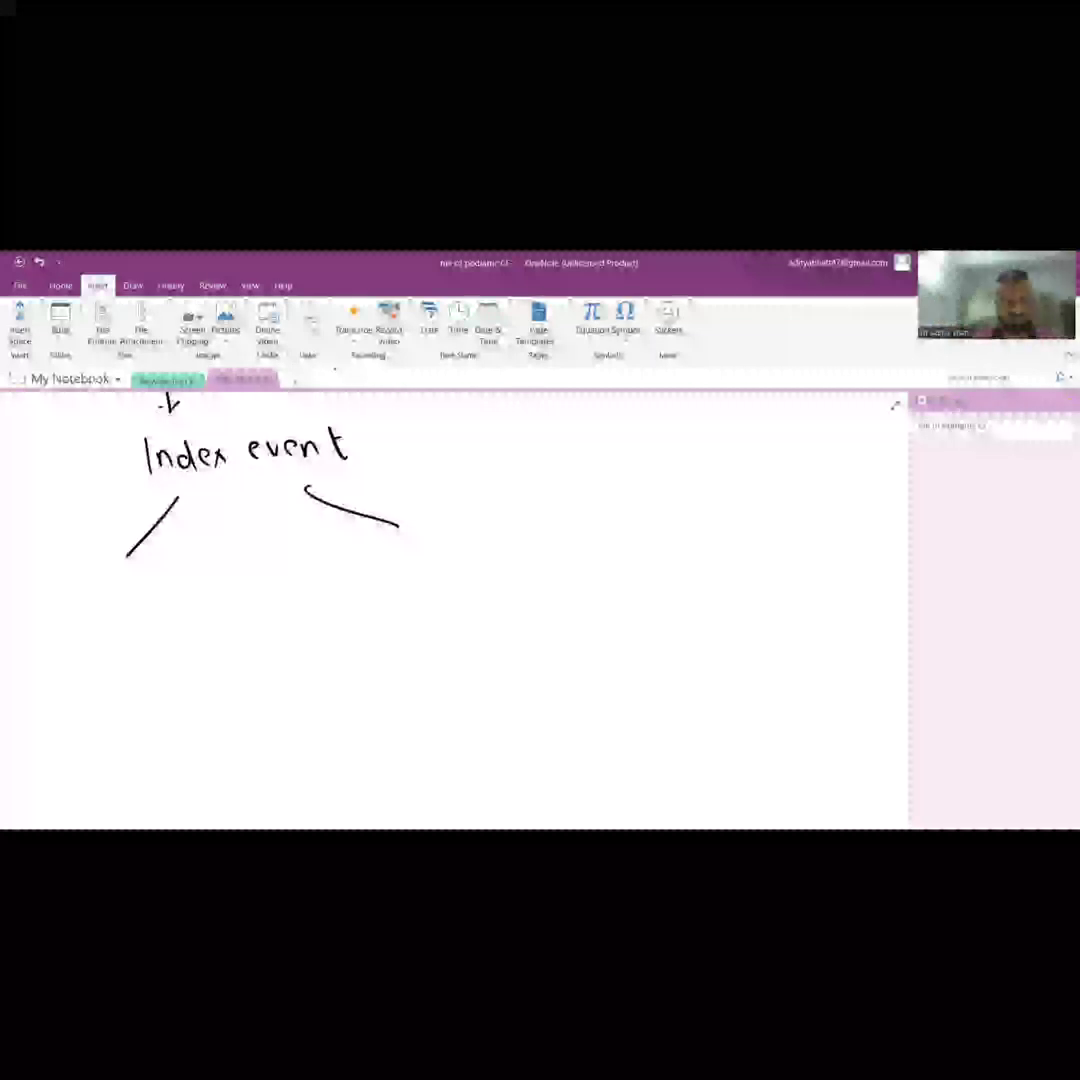
{"action": "mouse_move", "coordinate": [55, 625]}
{"action": "left_mouse_down"}
{"action": "mouse_move", "coordinate": [55, 588]}
{"action": "mouse_move", "coordinate": [82, 618]}
{"action": "left_mouse_up"}
{"action": "mouse_move", "coordinate": [98, 605]}
{"action": "left_mouse_down"}
{"action": "mouse_move", "coordinate": [112, 622]}
{"action": "mouse_move", "coordinate": [150, 618]}
{"action": "left_mouse_up"}
{"action": "mouse_move", "coordinate": [155, 585]}
{"action": "left_mouse_down"}
{"action": "mouse_move", "coordinate": [175, 620]}
{"action": "mouse_move", "coordinate": [262, 615]}
{"action": "left_mouse_up"}
{"action": "mouse_move", "coordinate": [272, 598]}
{"action": "left_mouse_down"}
{"action": "mouse_move", "coordinate": [272, 612]}
{"action": "mouse_move", "coordinate": [326, 608]}
{"action": "left_mouse_up"}
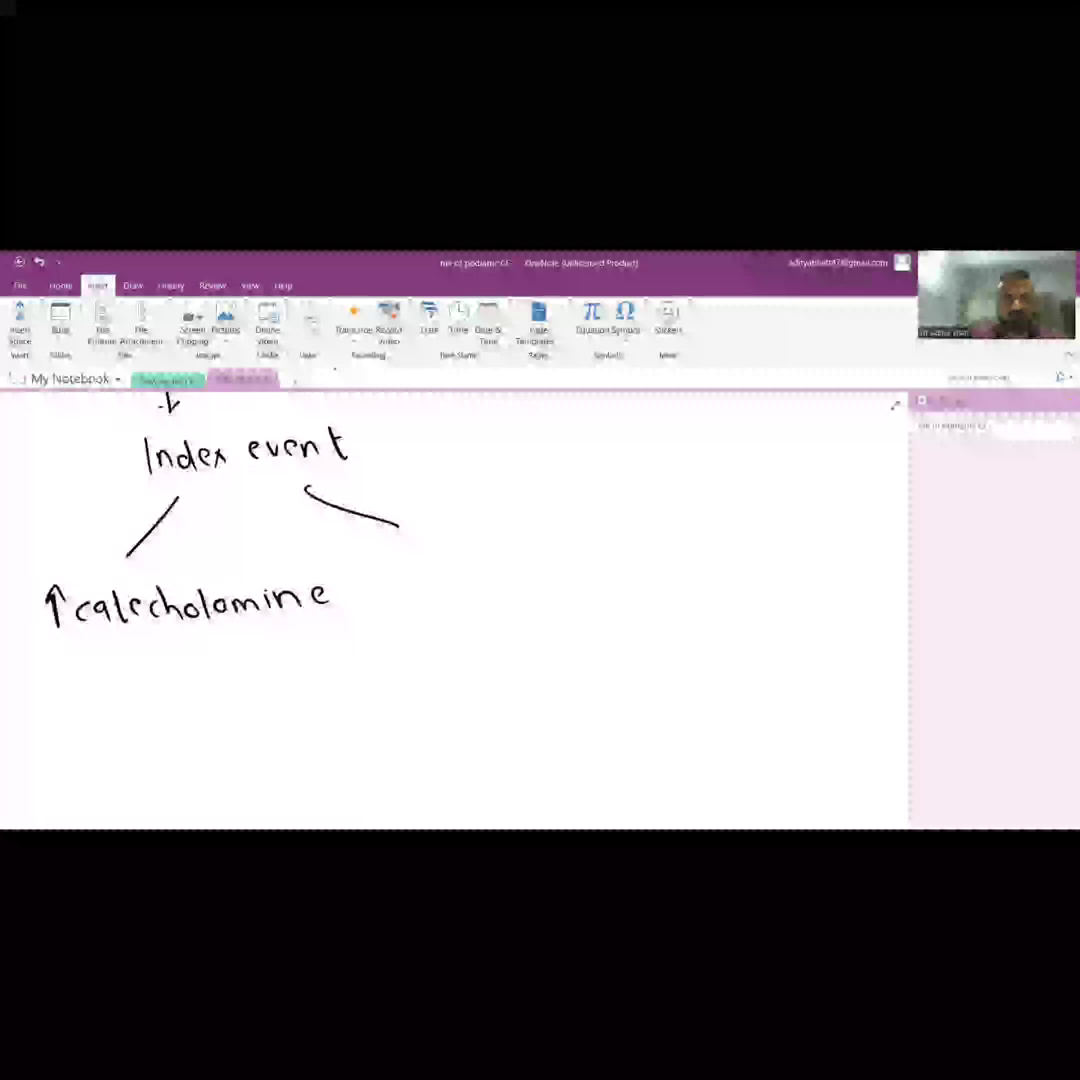
{"action": "mouse_move", "coordinate": [397, 590]}
{"action": "left_mouse_down"}
{"action": "mouse_move", "coordinate": [397, 560]}
{"action": "mouse_move", "coordinate": [425, 588]}
{"action": "left_mouse_up"}
{"action": "mouse_move", "coordinate": [425, 558]}
{"action": "left_mouse_down"}
{"action": "mouse_move", "coordinate": [432, 586]}
{"action": "mouse_move", "coordinate": [518, 588]}
{"action": "left_mouse_up"}
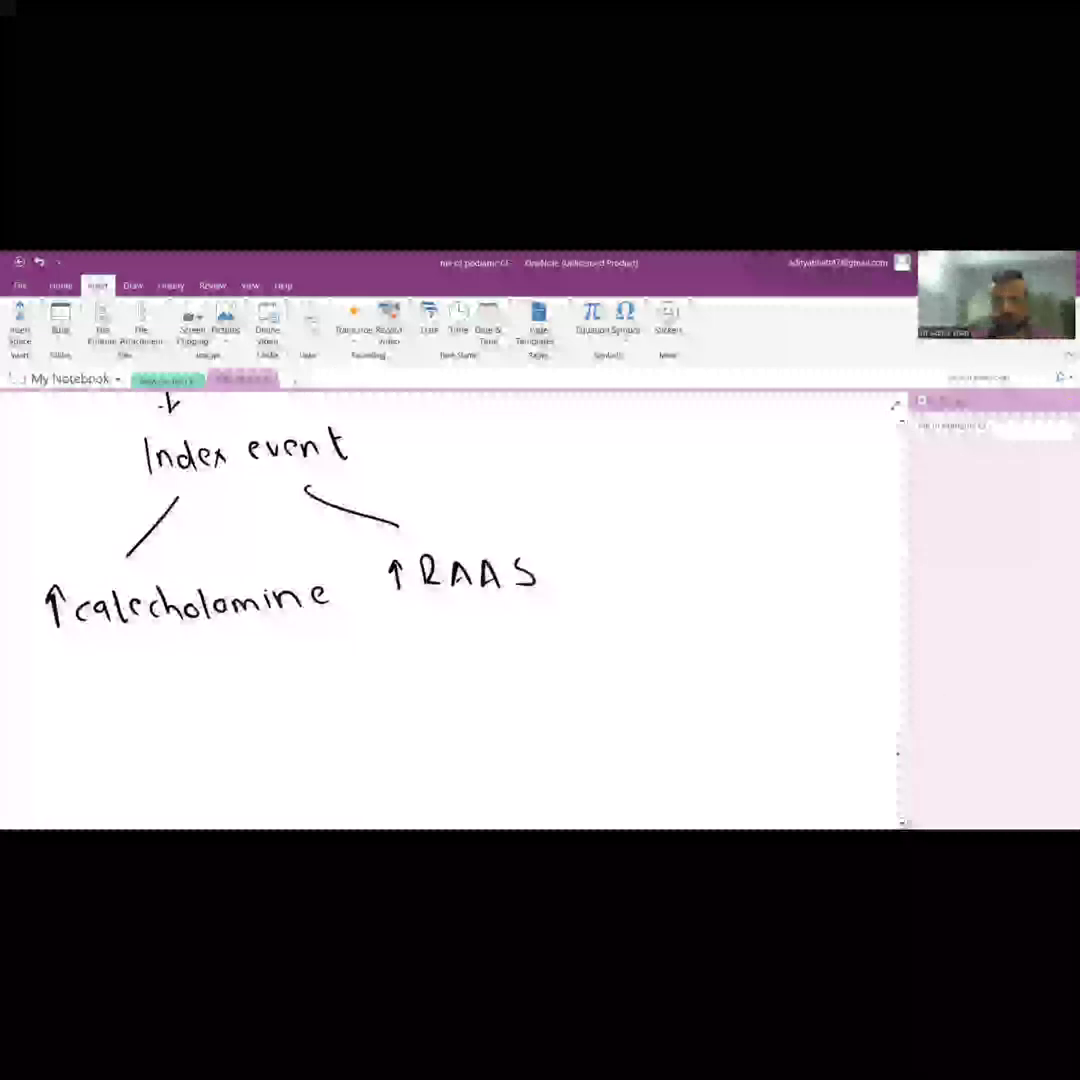
{"action": "scroll", "coordinate": [450, 600], "scroll_direction": "down", "scroll_amount": 3}
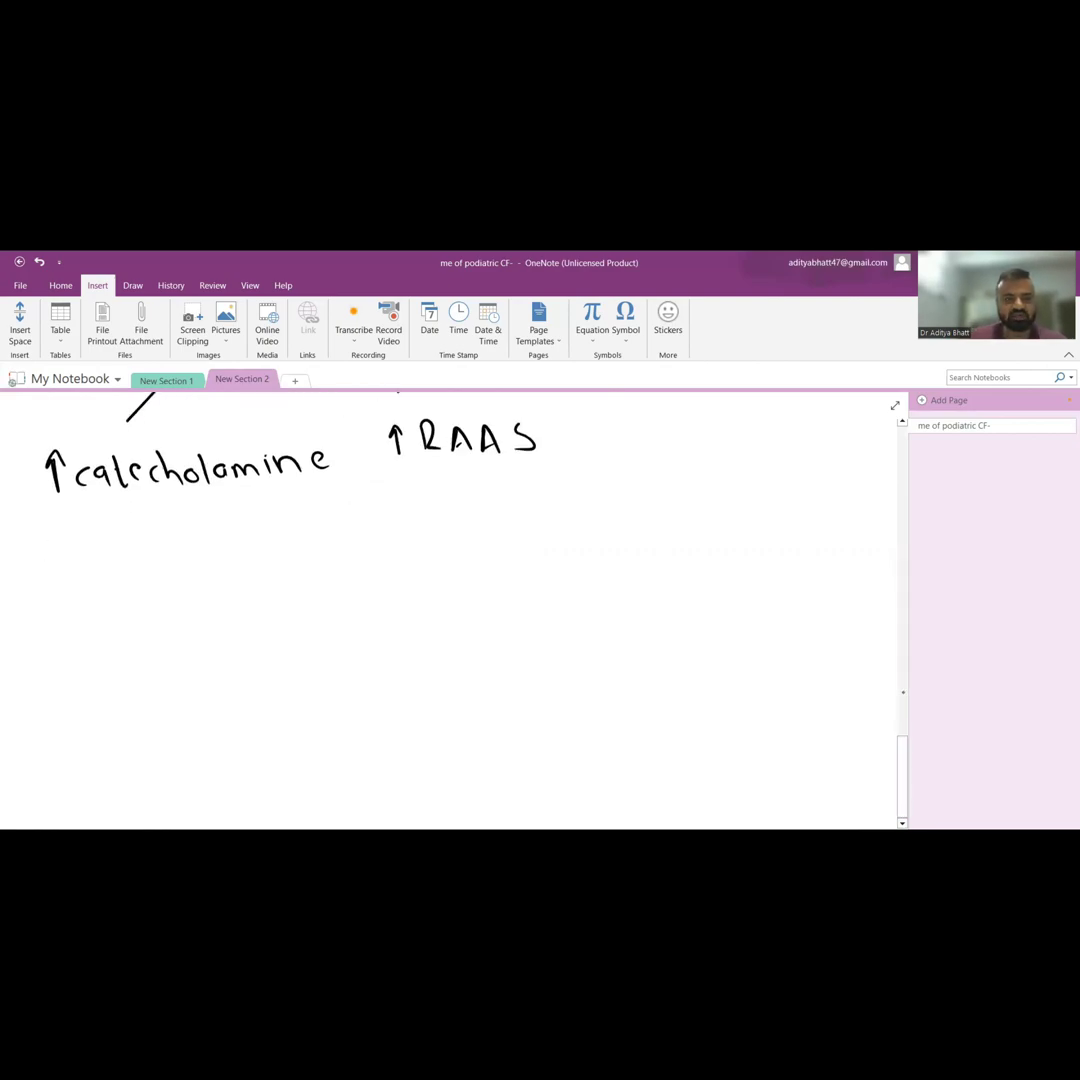
Under catecholamine, arrow down to "remodelling" and "↑MAP", marked much less than the right
{"action": "left_click_drag", "start_coordinate": [112, 510], "coordinate": [112, 547]}
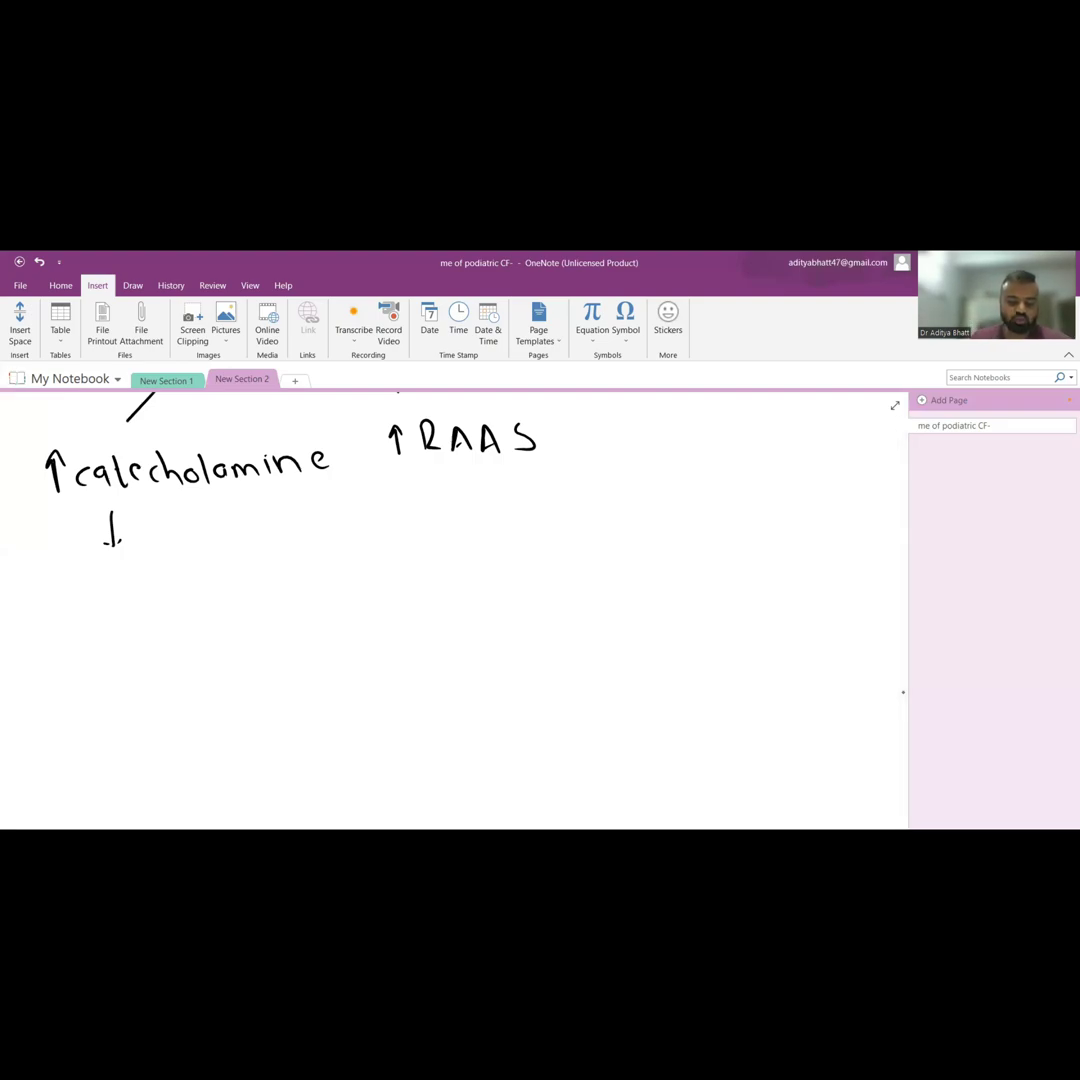
{"action": "mouse_move", "coordinate": [60, 585]}
{"action": "left_mouse_down"}
{"action": "mouse_move", "coordinate": [75, 600]}
{"action": "mouse_move", "coordinate": [216, 600]}
{"action": "left_mouse_up"}
{"action": "left_click_drag", "start_coordinate": [225, 588], "coordinate": [235, 645]}
{"action": "mouse_move", "coordinate": [72, 690]}
{"action": "left_mouse_down"}
{"action": "mouse_move", "coordinate": [72, 645]}
{"action": "mouse_move", "coordinate": [130, 680]}
{"action": "mouse_move", "coordinate": [165, 680]}
{"action": "mouse_move", "coordinate": [186, 650]}
{"action": "mouse_move", "coordinate": [195, 665]}
{"action": "left_mouse_up"}
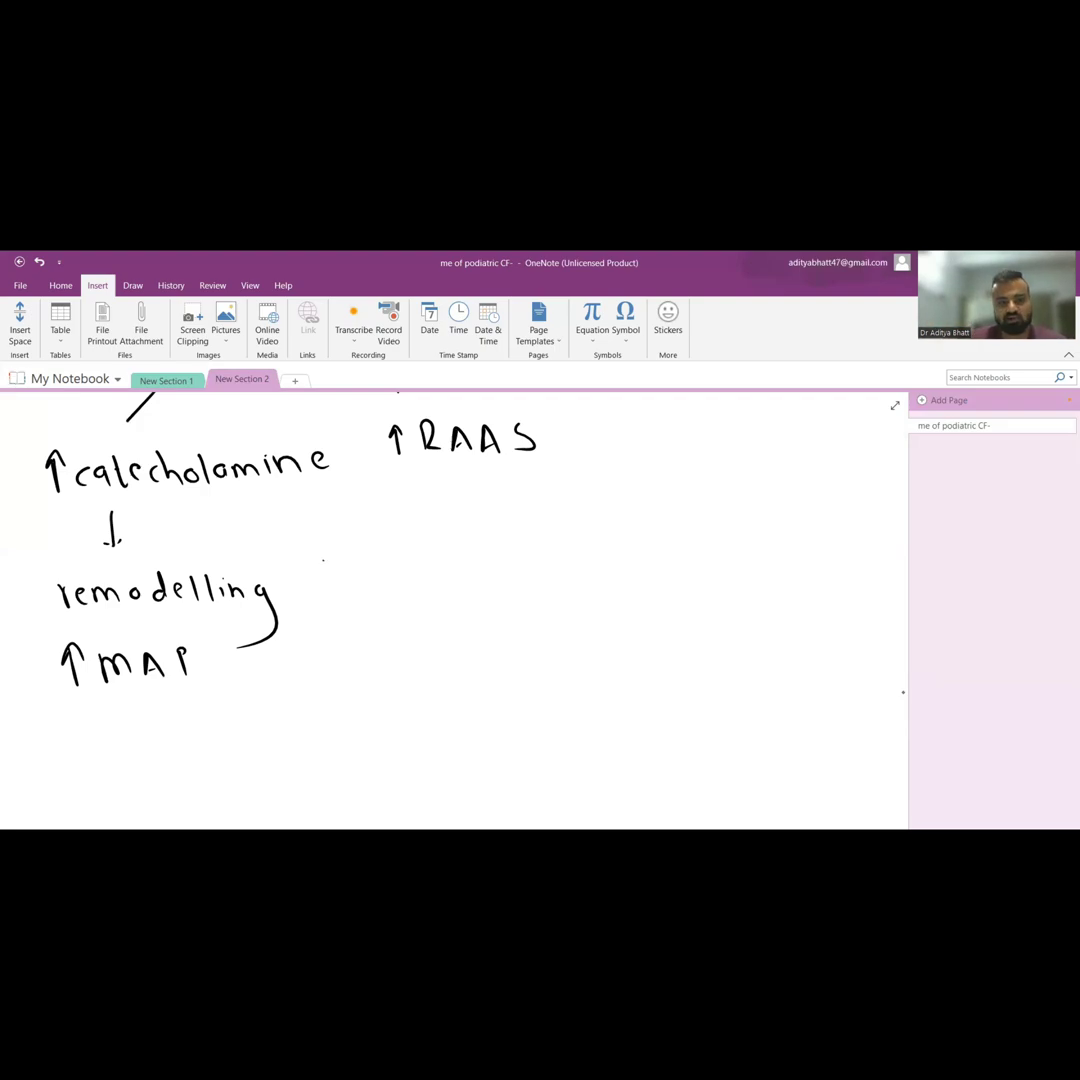
{"action": "mouse_move", "coordinate": [328, 565]}
{"action": "left_mouse_down"}
{"action": "mouse_move", "coordinate": [328, 598]}
{"action": "mouse_move", "coordinate": [370, 590]}
{"action": "left_mouse_up"}
Under RAAS, arrow down to "remodelling" and "↑ salt/water retention"
{"action": "mouse_move", "coordinate": [449, 482]}
{"action": "left_mouse_down"}
{"action": "mouse_move", "coordinate": [452, 535]}
{"action": "mouse_move", "coordinate": [468, 520]}
{"action": "mouse_move", "coordinate": [432, 595]}
{"action": "mouse_move", "coordinate": [500, 590]}
{"action": "mouse_move", "coordinate": [540, 560]}
{"action": "mouse_move", "coordinate": [570, 590]}
{"action": "left_mouse_up"}
{"action": "left_click_drag", "start_coordinate": [585, 548], "coordinate": [588, 588]}
{"action": "mouse_move", "coordinate": [600, 568]}
{"action": "left_mouse_down"}
{"action": "mouse_move", "coordinate": [601, 585]}
{"action": "mouse_move", "coordinate": [630, 590]}
{"action": "mouse_move", "coordinate": [625, 618]}
{"action": "left_mouse_up"}
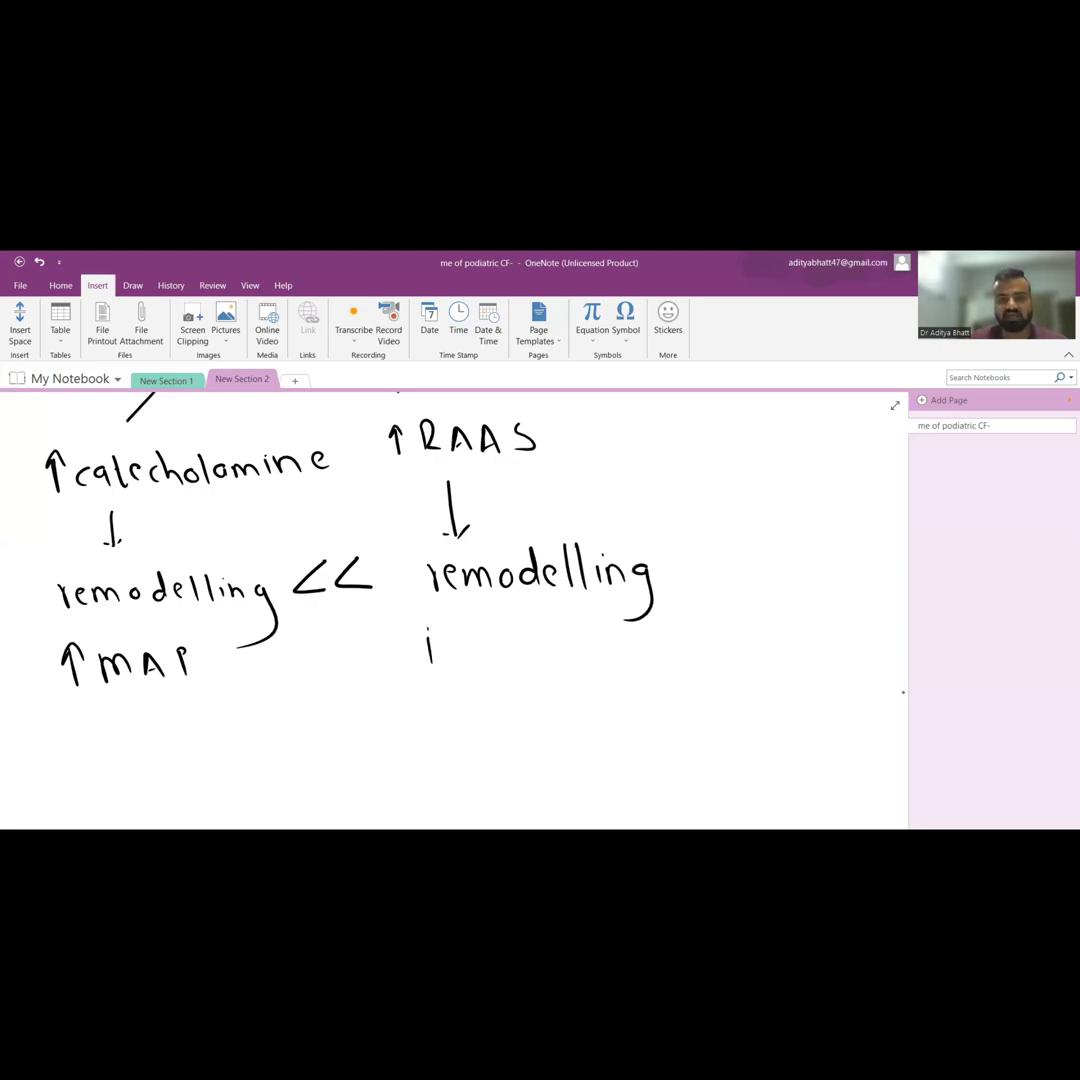
{"action": "mouse_move", "coordinate": [440, 635]}
{"action": "left_mouse_down"}
{"action": "mouse_move", "coordinate": [455, 660]}
{"action": "mouse_move", "coordinate": [675, 660]}
{"action": "left_mouse_up"}
{"action": "mouse_move", "coordinate": [692, 625]}
{"action": "left_mouse_down"}
{"action": "mouse_move", "coordinate": [695, 660]}
{"action": "mouse_move", "coordinate": [715, 680]}
{"action": "mouse_move", "coordinate": [760, 660]}
{"action": "mouse_move", "coordinate": [818, 655]}
{"action": "left_mouse_up"}
{"action": "mouse_move", "coordinate": [558, 680]}
{"action": "left_mouse_down"}
{"action": "mouse_move", "coordinate": [570, 700]}
{"action": "mouse_move", "coordinate": [612, 705]}
{"action": "mouse_move", "coordinate": [740, 700]}
{"action": "left_mouse_up"}
{"action": "left_click_drag", "start_coordinate": [745, 685], "coordinate": [762, 708]}
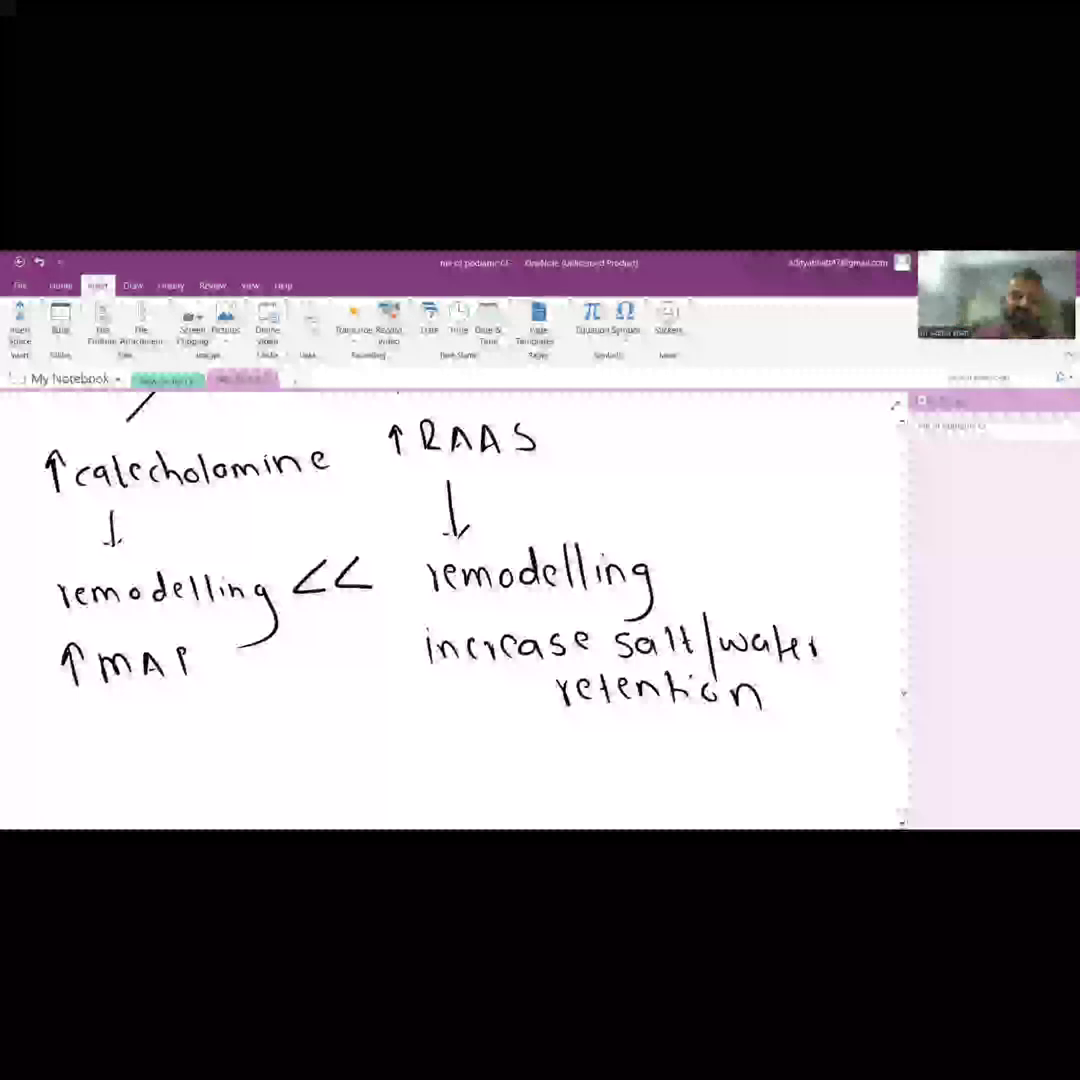
{"action": "scroll", "coordinate": [760, 640], "scroll_direction": "down", "scroll_amount": 1}
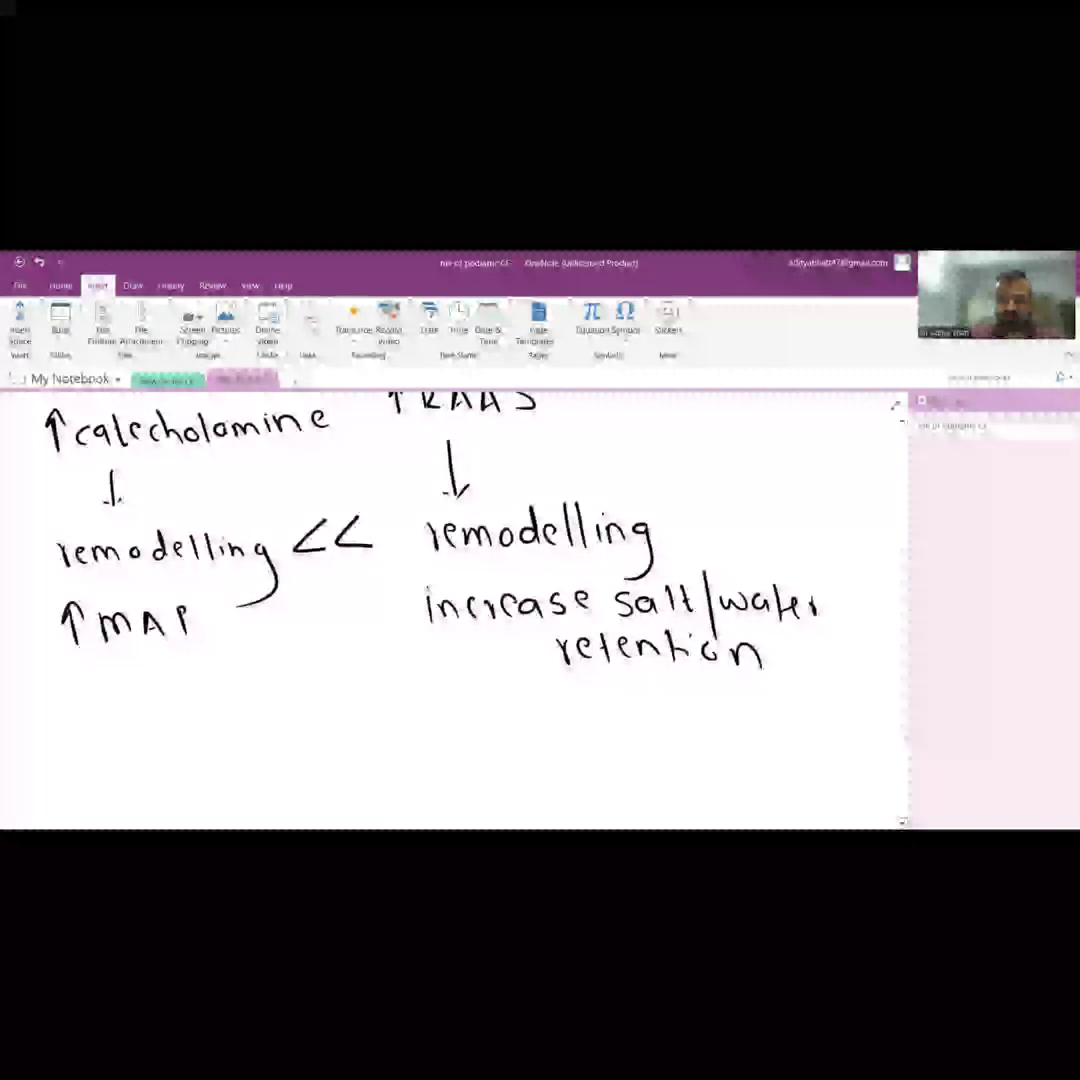
{"action": "scroll", "coordinate": [450, 600], "scroll_direction": "down", "scroll_amount": 3}
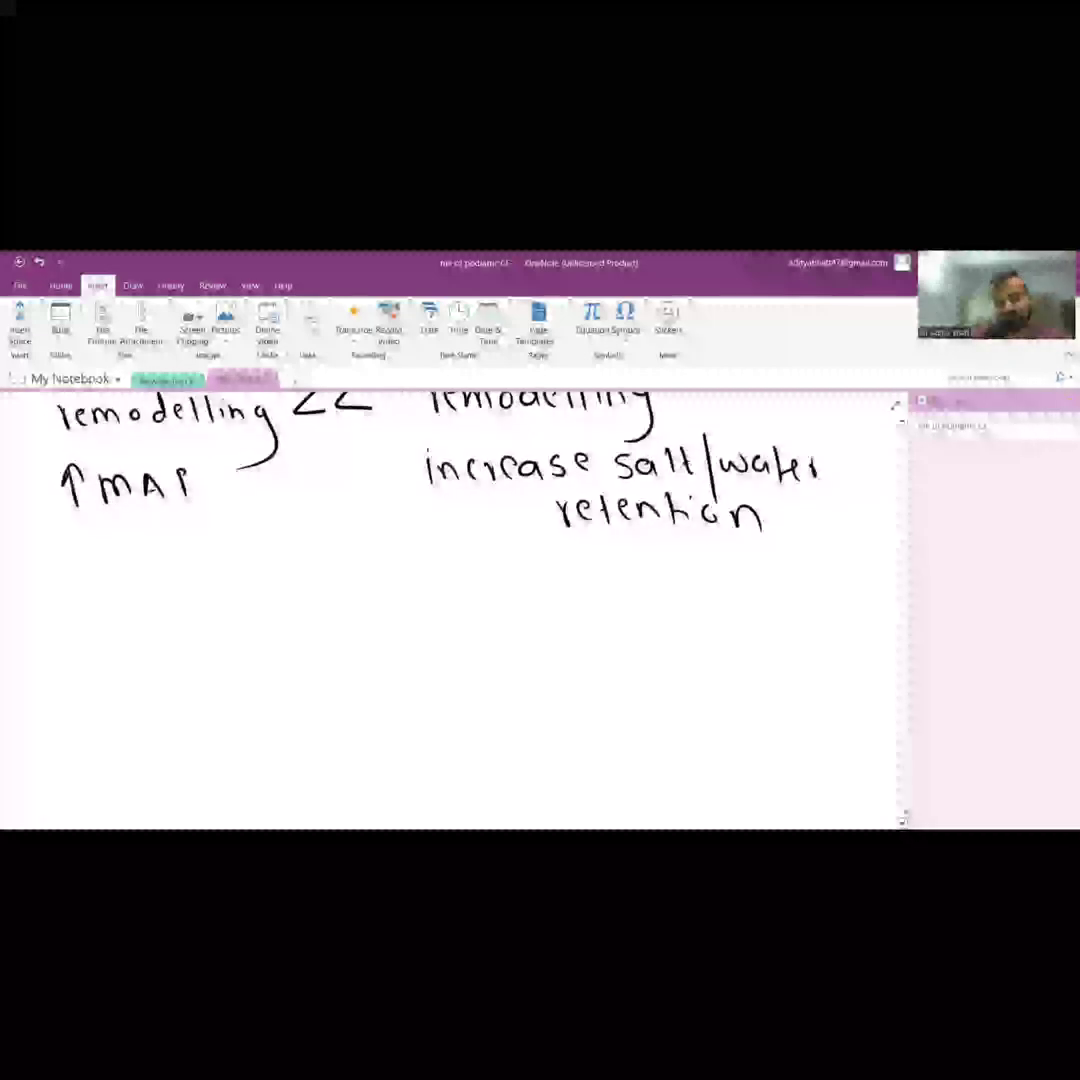
{"action": "scroll", "coordinate": [450, 600], "scroll_direction": "down", "scroll_amount": 3}
{"action": "scroll", "coordinate": [450, 600], "scroll_direction": "down", "scroll_amount": 2}
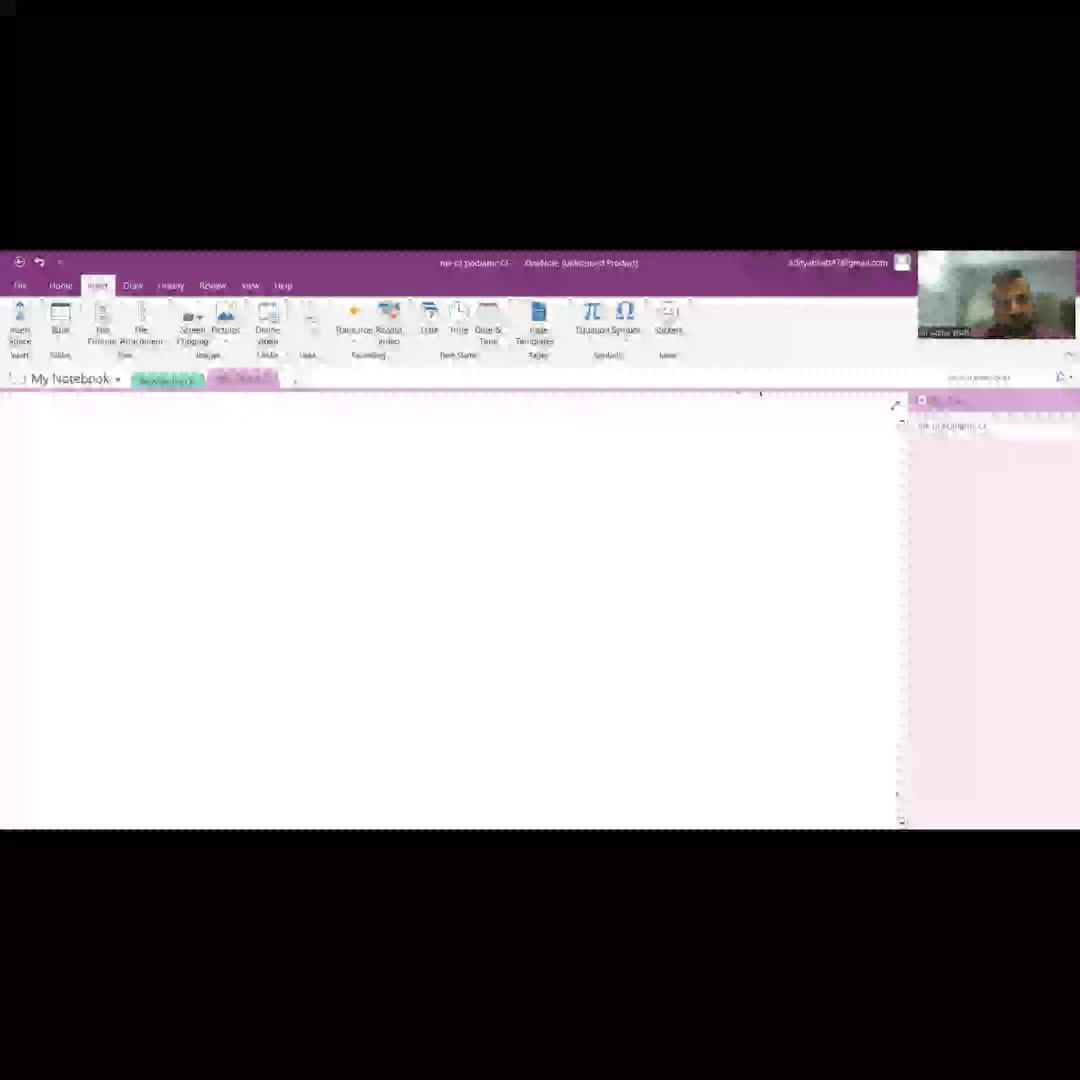
Handwrite the word "modified" on fresh space below the flow diagram
{"action": "mouse_move", "coordinate": [104, 475]}
{"action": "left_mouse_down"}
{"action": "mouse_move", "coordinate": [116, 460]}
{"action": "mouse_move", "coordinate": [198, 485]}
{"action": "mouse_move", "coordinate": [220, 465]}
{"action": "left_mouse_up"}
{"action": "left_click_drag", "start_coordinate": [228, 460], "coordinate": [240, 440]}
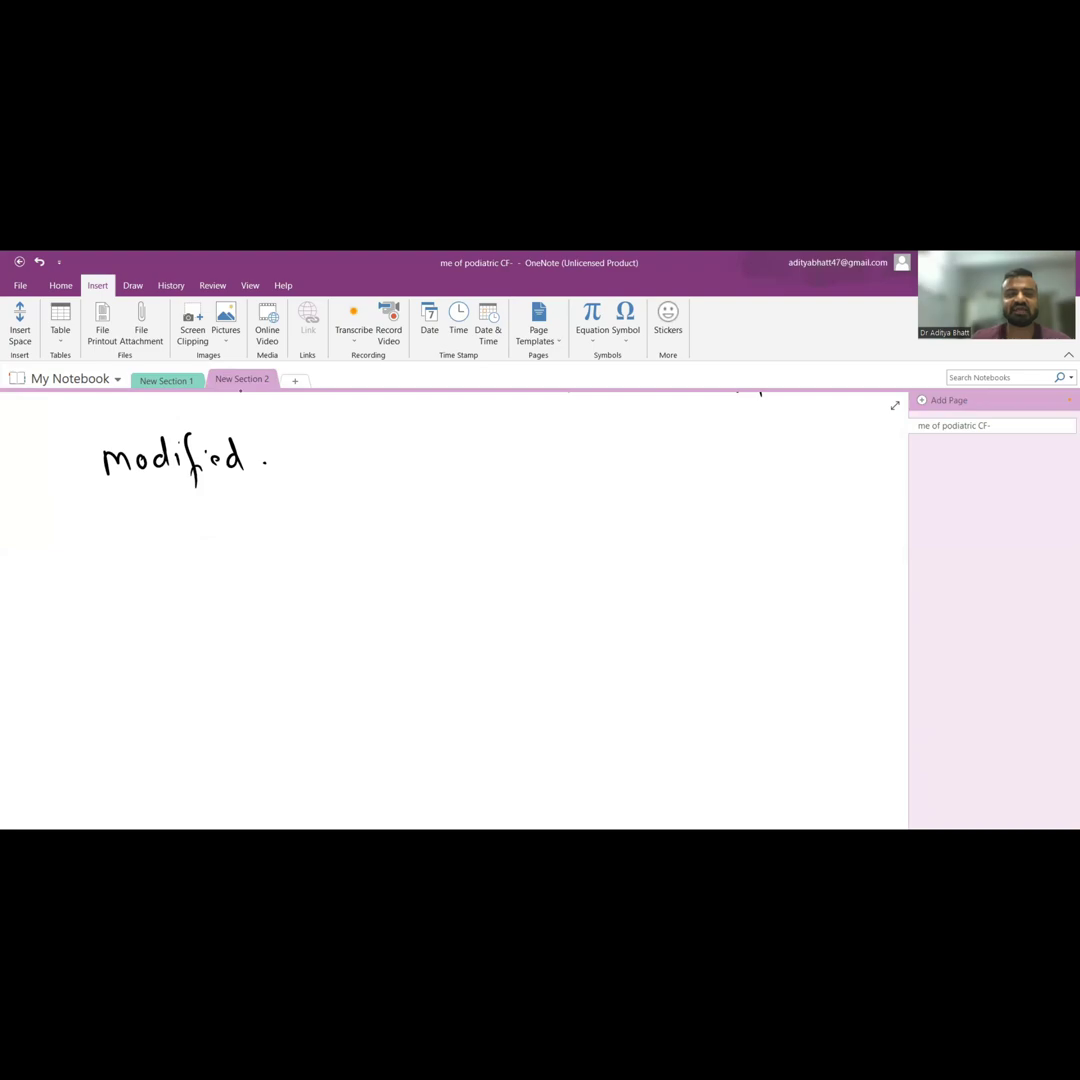
Complete the title "modified Ross classi" and write class numerals I to IV below
{"action": "mouse_move", "coordinate": [258, 440]}
{"action": "left_mouse_down"}
{"action": "mouse_move", "coordinate": [270, 478]}
{"action": "mouse_move", "coordinate": [290, 465]}
{"action": "mouse_move", "coordinate": [358, 462]}
{"action": "left_mouse_up"}
{"action": "mouse_move", "coordinate": [376, 432]}
{"action": "left_mouse_down"}
{"action": "mouse_move", "coordinate": [378, 462]}
{"action": "mouse_move", "coordinate": [398, 462]}
{"action": "left_mouse_up"}
{"action": "mouse_move", "coordinate": [415, 445]}
{"action": "left_mouse_down"}
{"action": "mouse_move", "coordinate": [410, 460]}
{"action": "mouse_move", "coordinate": [425, 462]}
{"action": "left_mouse_up"}
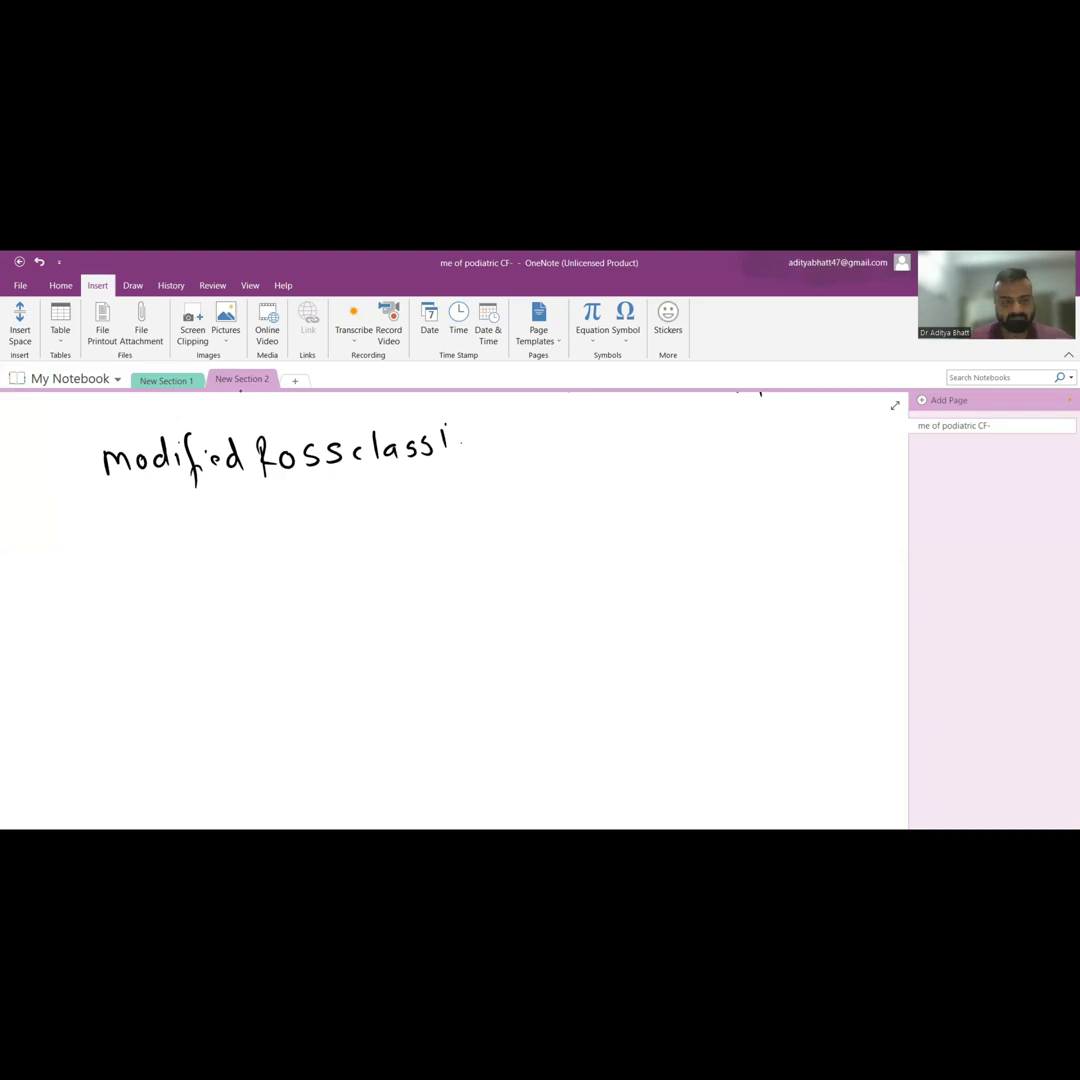
{"action": "left_click_drag", "start_coordinate": [80, 528], "coordinate": [82, 560]}
{"action": "left_click_drag", "start_coordinate": [66, 528], "coordinate": [92, 528]}
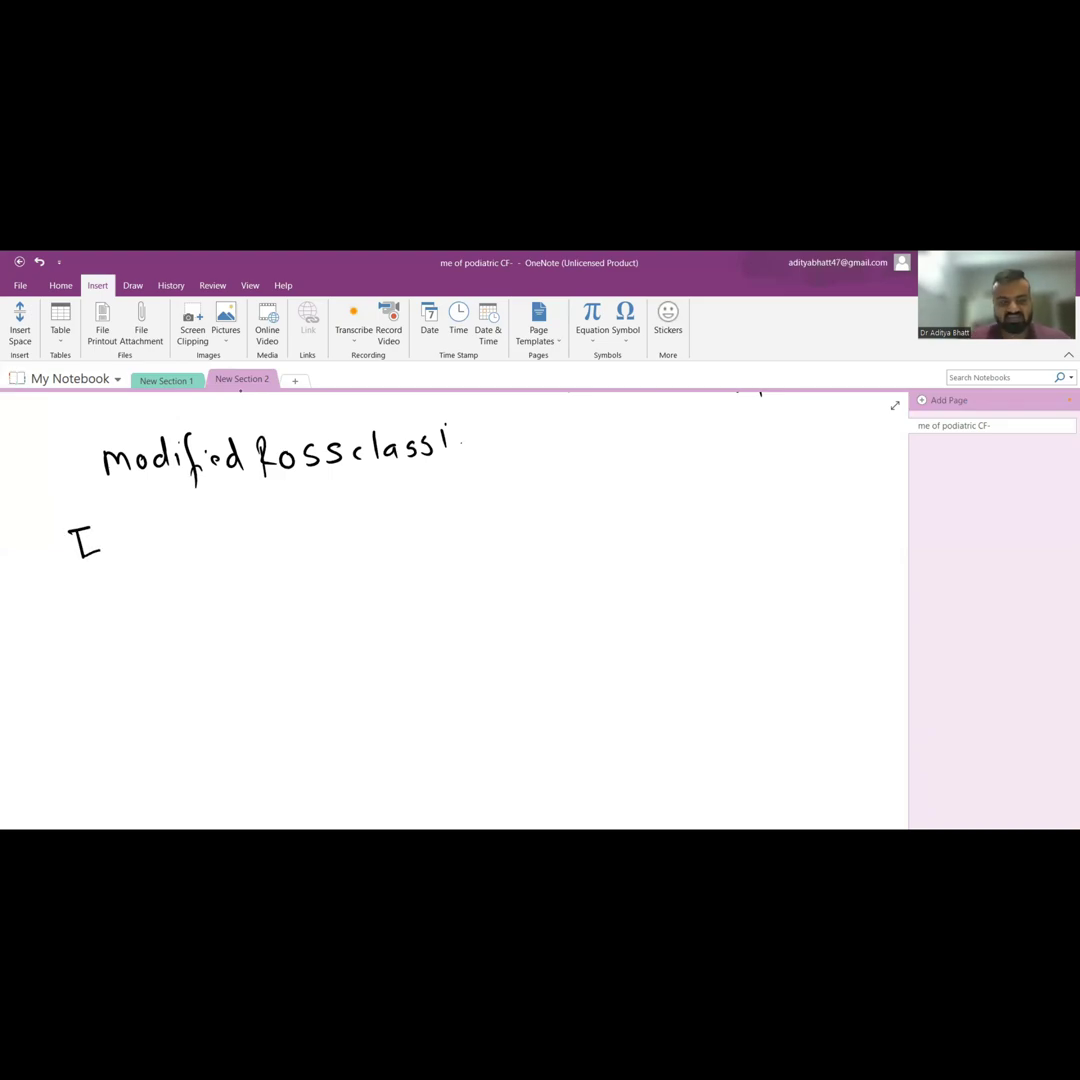
{"action": "left_click_drag", "start_coordinate": [85, 640], "coordinate": [88, 668]}
{"action": "mouse_move", "coordinate": [98, 640]}
{"action": "left_mouse_down"}
{"action": "mouse_move", "coordinate": [100, 668]}
{"action": "mouse_move", "coordinate": [110, 638]}
{"action": "left_mouse_up"}
{"action": "left_click_drag", "start_coordinate": [85, 675], "coordinate": [118, 670]}
{"action": "mouse_move", "coordinate": [88, 735]}
{"action": "left_mouse_down"}
{"action": "mouse_move", "coordinate": [92, 762]}
{"action": "mouse_move", "coordinate": [120, 760]}
{"action": "mouse_move", "coordinate": [120, 728]}
{"action": "mouse_move", "coordinate": [128, 760]}
{"action": "left_mouse_up"}
{"action": "mouse_move", "coordinate": [95, 800]}
{"action": "left_mouse_down"}
{"action": "mouse_move", "coordinate": [100, 822]}
{"action": "mouse_move", "coordinate": [125, 820]}
{"action": "mouse_move", "coordinate": [130, 796]}
{"action": "left_mouse_up"}
{"action": "left_click_drag", "start_coordinate": [92, 825], "coordinate": [140, 815]}
Write "asymp." for class I and "mild tachypnea, diaphoresis with feeding" for class II
{"action": "left_click_drag", "start_coordinate": [130, 525], "coordinate": [190, 545]}
{"action": "mouse_move", "coordinate": [195, 528]}
{"action": "left_mouse_down"}
{"action": "mouse_move", "coordinate": [238, 550]}
{"action": "mouse_move", "coordinate": [250, 540]}
{"action": "left_mouse_up"}
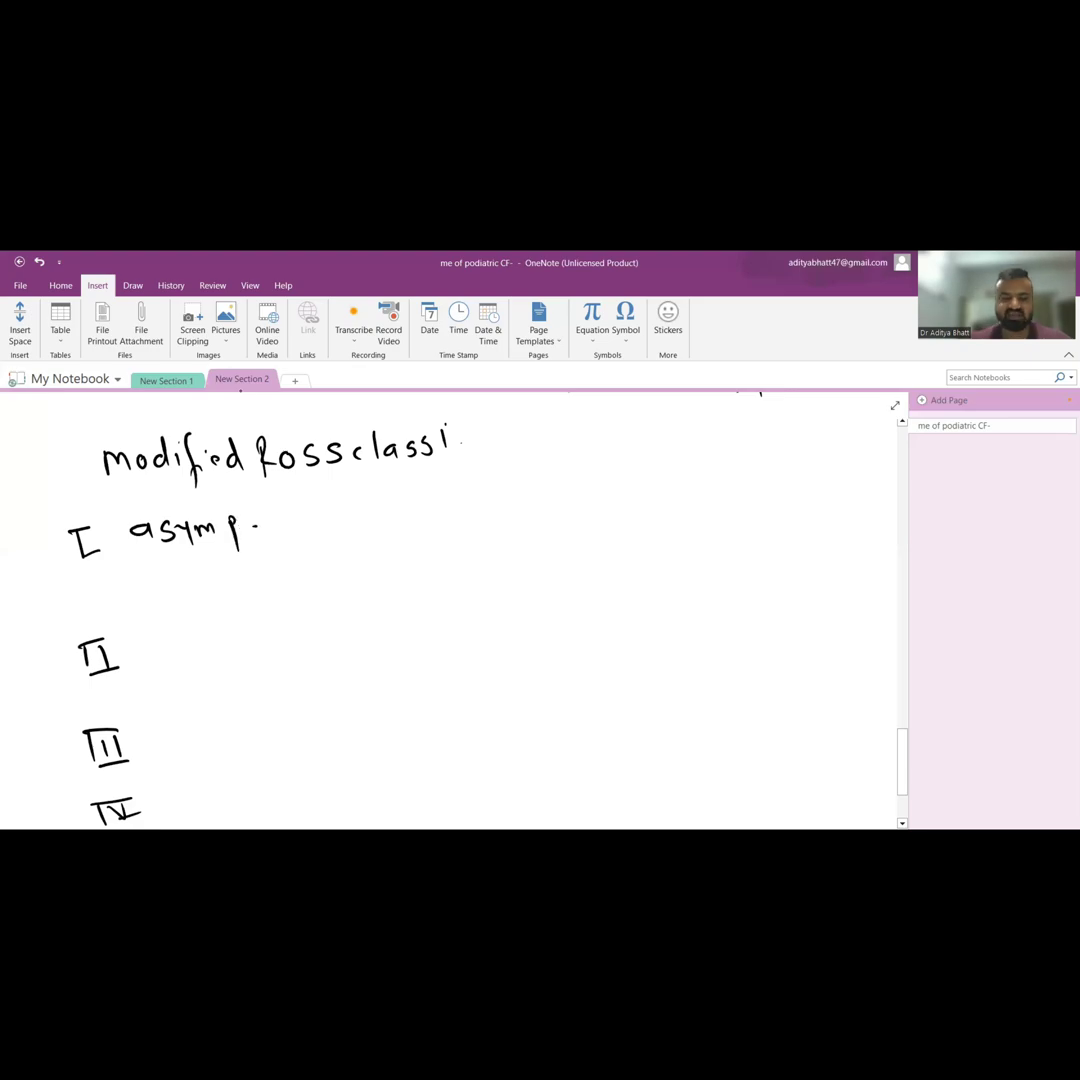
{"action": "mouse_move", "coordinate": [145, 645]}
{"action": "left_mouse_down"}
{"action": "mouse_move", "coordinate": [180, 665]}
{"action": "mouse_move", "coordinate": [272, 655]}
{"action": "mouse_move", "coordinate": [335, 665]}
{"action": "mouse_move", "coordinate": [352, 655]}
{"action": "left_mouse_up"}
{"action": "mouse_move", "coordinate": [355, 635]}
{"action": "left_mouse_down"}
{"action": "mouse_move", "coordinate": [418, 668]}
{"action": "mouse_move", "coordinate": [478, 635]}
{"action": "mouse_move", "coordinate": [498, 668]}
{"action": "left_mouse_up"}
{"action": "mouse_move", "coordinate": [505, 605]}
{"action": "left_mouse_down"}
{"action": "mouse_move", "coordinate": [528, 635]}
{"action": "mouse_move", "coordinate": [565, 635]}
{"action": "left_mouse_up"}
{"action": "mouse_move", "coordinate": [570, 612]}
{"action": "left_mouse_down"}
{"action": "mouse_move", "coordinate": [585, 635]}
{"action": "mouse_move", "coordinate": [605, 635]}
{"action": "left_mouse_up"}
{"action": "mouse_move", "coordinate": [612, 612]}
{"action": "left_mouse_down"}
{"action": "mouse_move", "coordinate": [618, 635]}
{"action": "mouse_move", "coordinate": [665, 632]}
{"action": "left_mouse_up"}
{"action": "left_click_drag", "start_coordinate": [655, 603], "coordinate": [672, 603]}
{"action": "mouse_move", "coordinate": [350, 660]}
{"action": "left_mouse_down"}
{"action": "mouse_move", "coordinate": [352, 705]}
{"action": "mouse_move", "coordinate": [378, 690]}
{"action": "left_mouse_up"}
{"action": "mouse_move", "coordinate": [388, 678]}
{"action": "left_mouse_down"}
{"action": "mouse_move", "coordinate": [400, 690]}
{"action": "mouse_move", "coordinate": [475, 688]}
{"action": "mouse_move", "coordinate": [500, 710]}
{"action": "left_mouse_up"}
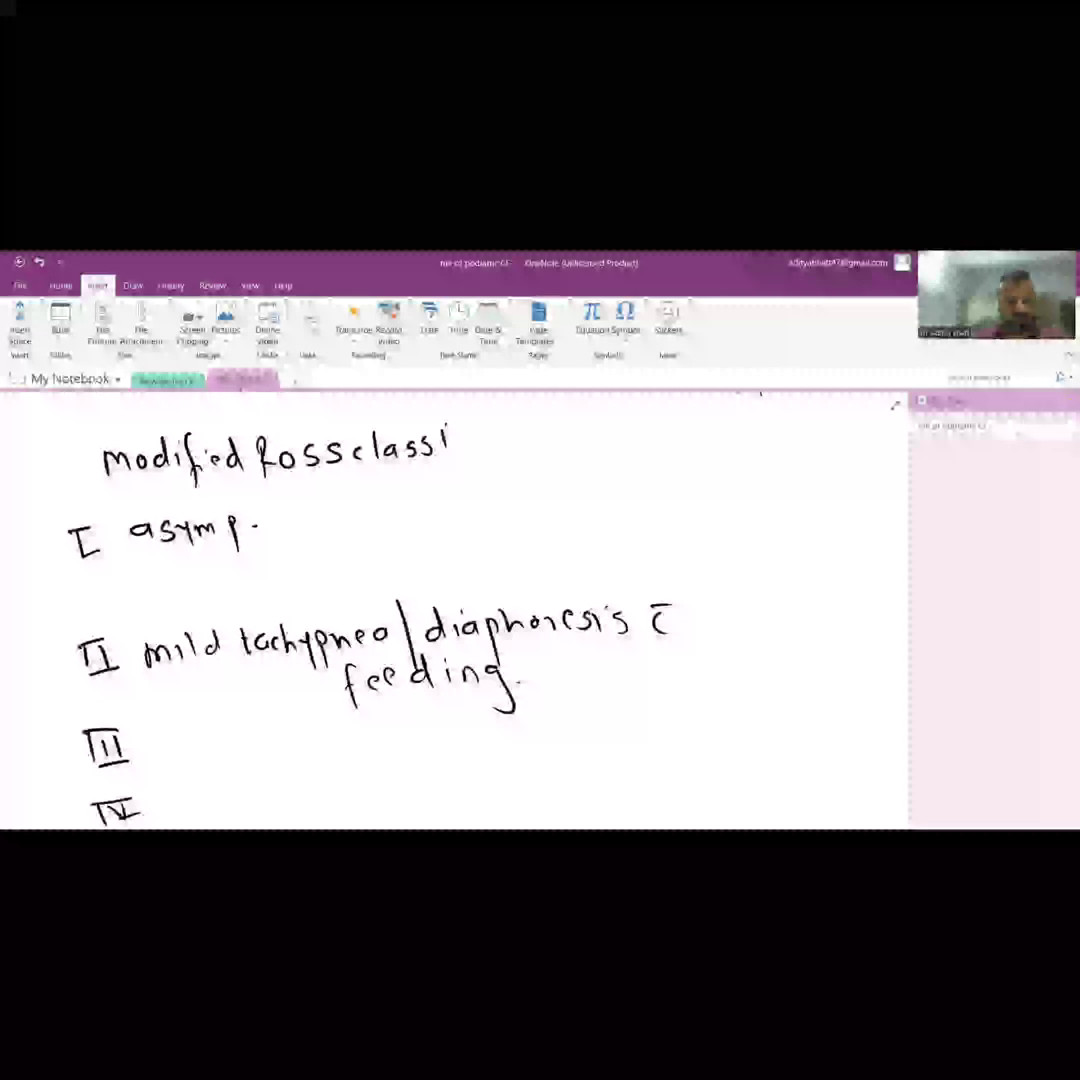
Write "marked tachypnea / CF" for class III and "at rest" for class IV
{"action": "mouse_move", "coordinate": [150, 746]}
{"action": "left_mouse_down"}
{"action": "mouse_move", "coordinate": [345, 745]}
{"action": "mouse_move", "coordinate": [428, 760]}
{"action": "mouse_move", "coordinate": [498, 742]}
{"action": "mouse_move", "coordinate": [545, 760]}
{"action": "left_mouse_up"}
{"action": "mouse_move", "coordinate": [562, 705]}
{"action": "left_mouse_down"}
{"action": "mouse_move", "coordinate": [558, 730]}
{"action": "mouse_move", "coordinate": [600, 738]}
{"action": "left_mouse_up"}
{"action": "scroll", "coordinate": [450, 600], "scroll_direction": "down", "scroll_amount": 2}
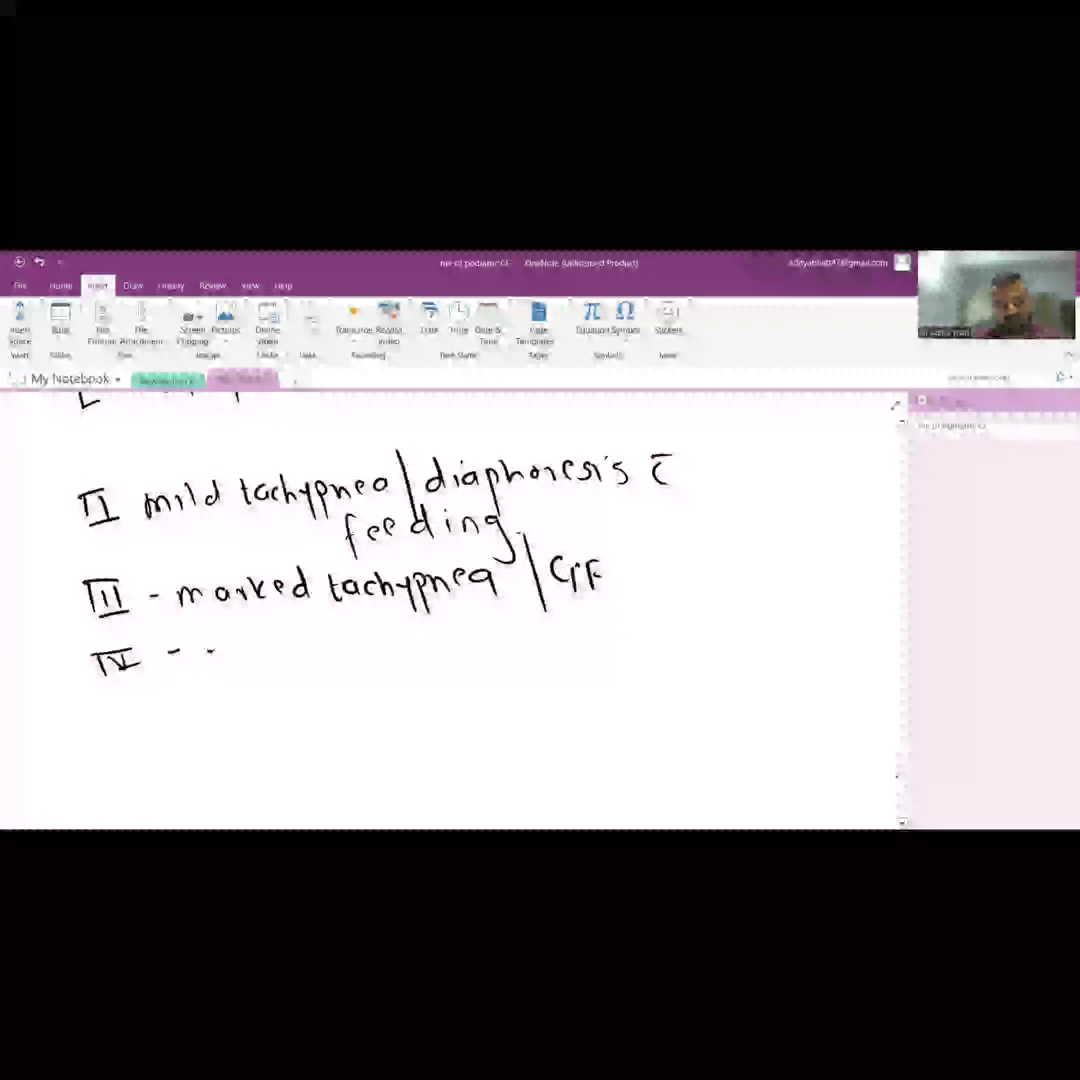
{"action": "left_click_drag", "start_coordinate": [200, 650], "coordinate": [205, 672]}
{"action": "mouse_move", "coordinate": [220, 648]}
{"action": "left_mouse_down"}
{"action": "mouse_move", "coordinate": [230, 672]}
{"action": "mouse_move", "coordinate": [268, 668]}
{"action": "left_mouse_up"}
{"action": "mouse_move", "coordinate": [278, 650]}
{"action": "left_mouse_down"}
{"action": "mouse_move", "coordinate": [290, 660]}
{"action": "mouse_move", "coordinate": [268, 672]}
{"action": "left_mouse_up"}
{"action": "mouse_move", "coordinate": [290, 650]}
{"action": "left_mouse_down"}
{"action": "mouse_move", "coordinate": [300, 672]}
{"action": "mouse_move", "coordinate": [332, 675]}
{"action": "left_mouse_up"}
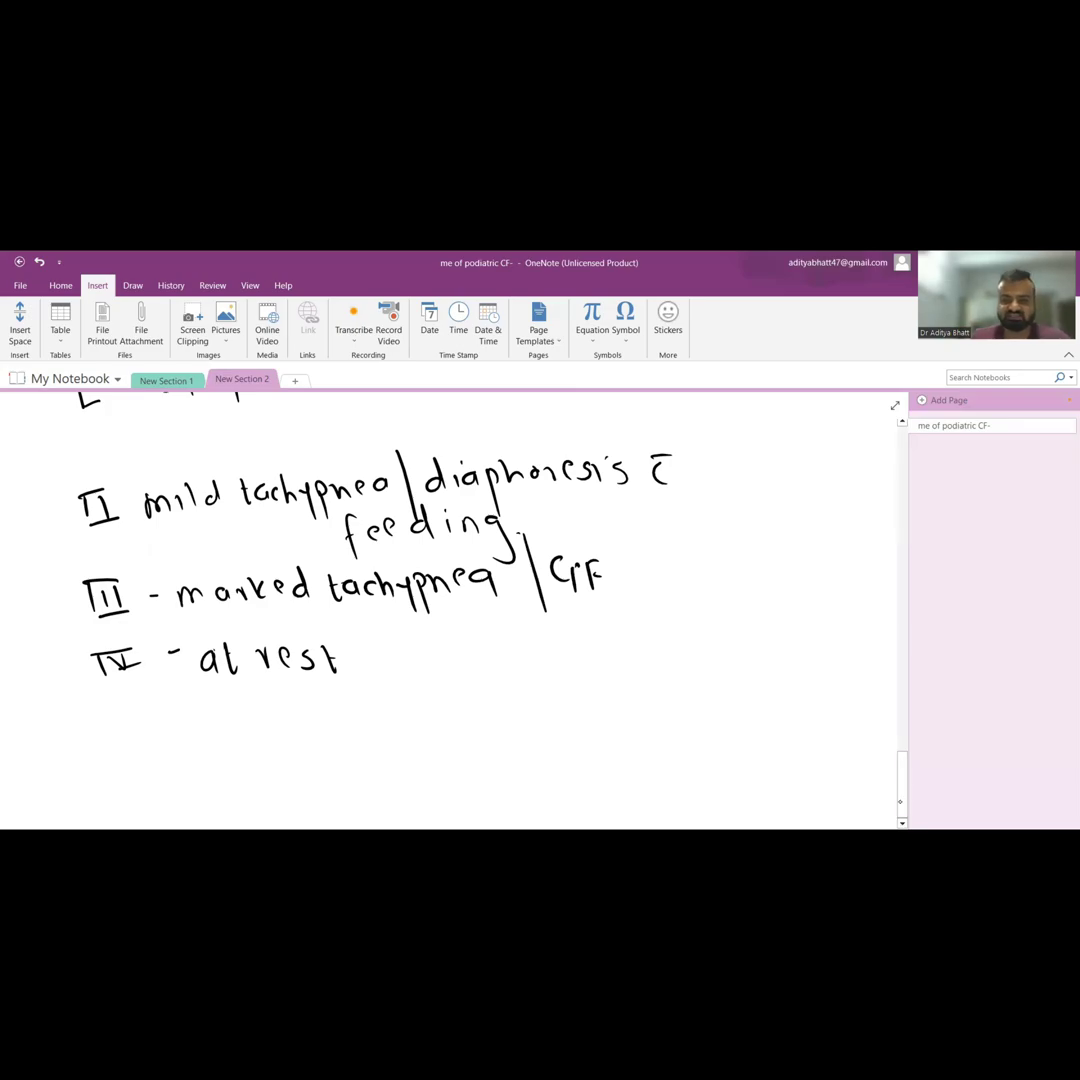
{"action": "scroll", "coordinate": [450, 600], "scroll_direction": "down", "scroll_amount": 3}
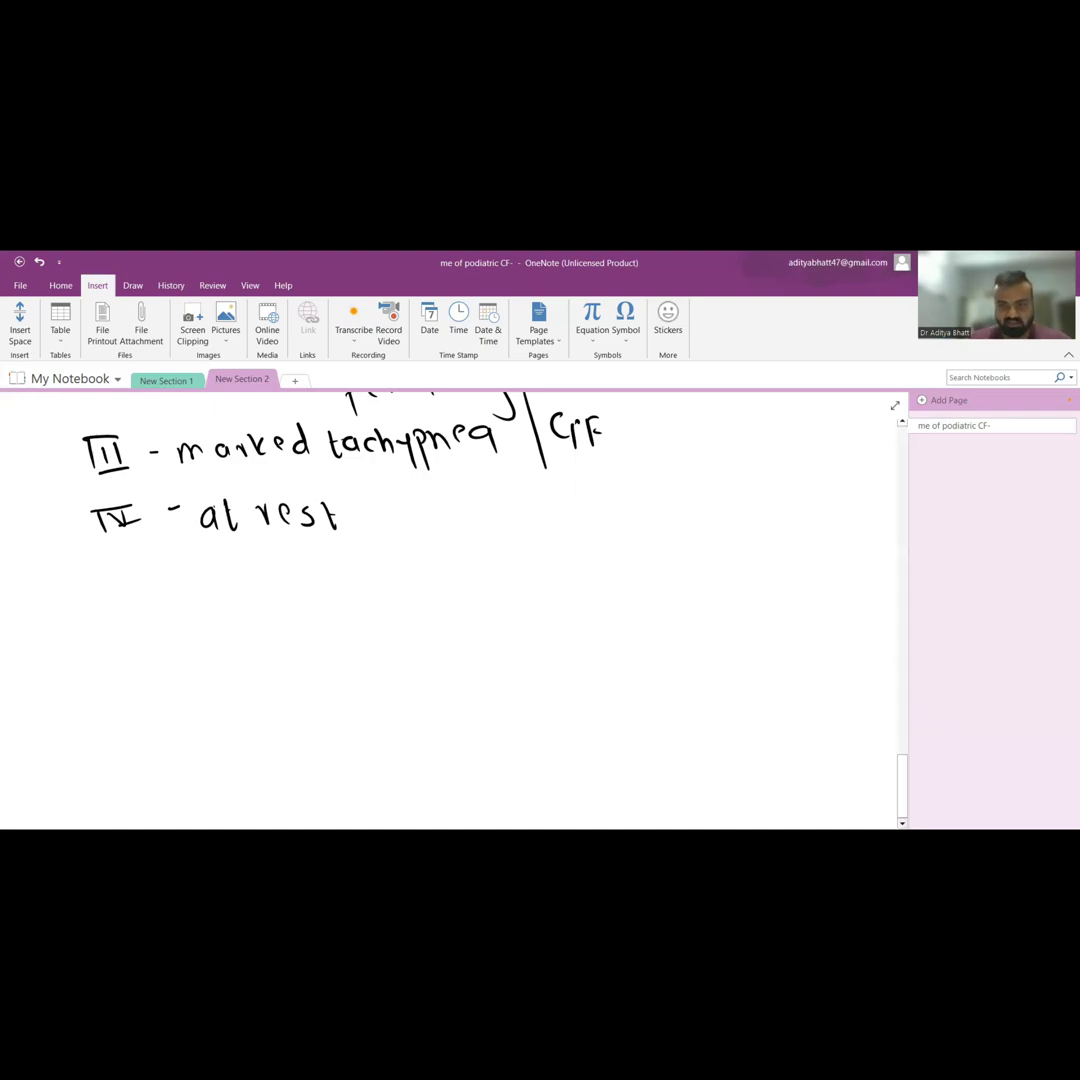
{"action": "scroll", "coordinate": [450, 600], "scroll_direction": "down", "scroll_amount": 3}
Write the investigations list ECG, CXR ] cardiomegaly, ↑PBF, Echo and CBC
{"action": "mouse_move", "coordinate": [130, 500]}
{"action": "left_mouse_down"}
{"action": "mouse_move", "coordinate": [105, 578]}
{"action": "mouse_move", "coordinate": [165, 580]}
{"action": "mouse_move", "coordinate": [105, 628]}
{"action": "mouse_move", "coordinate": [170, 625]}
{"action": "left_mouse_up"}
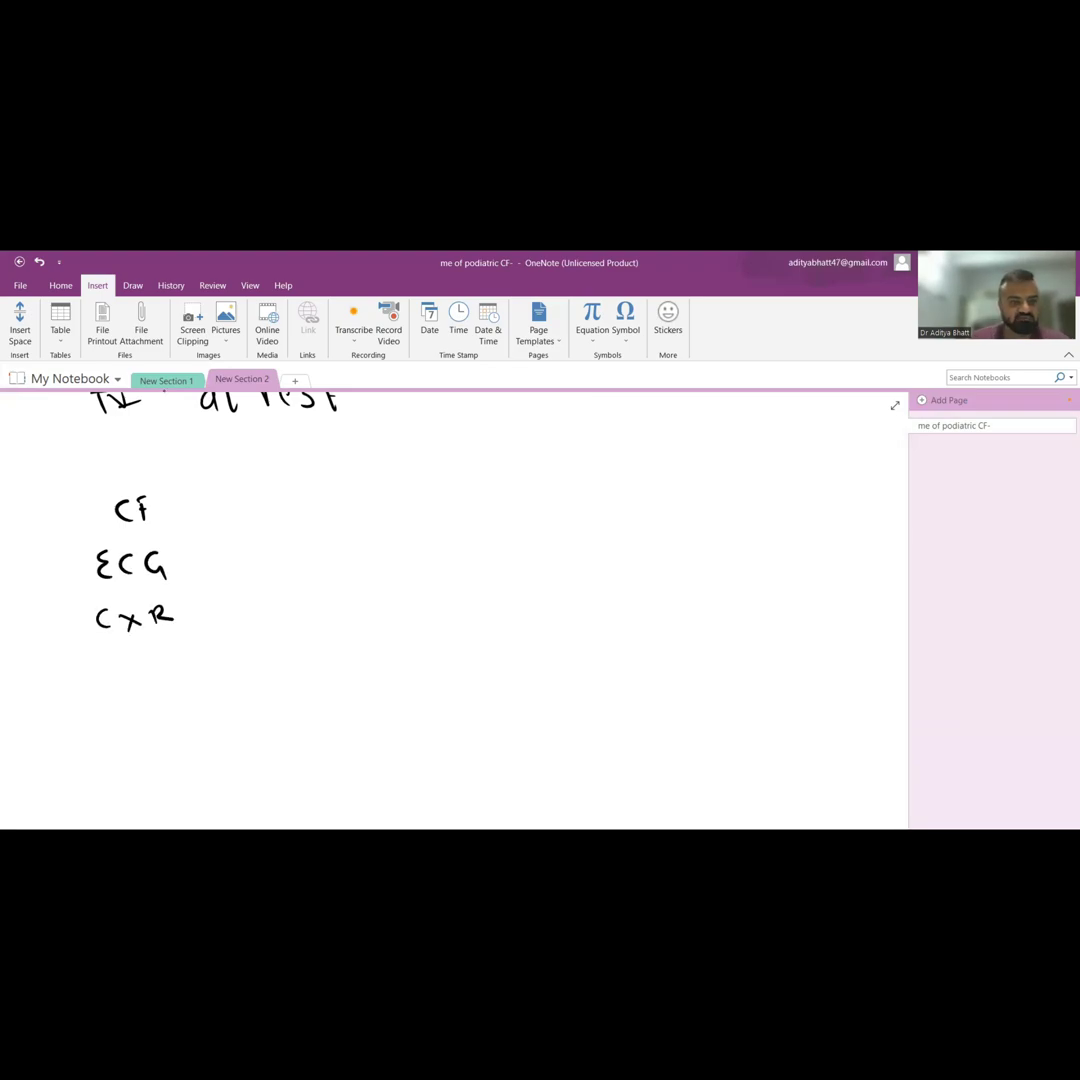
{"action": "mouse_move", "coordinate": [105, 660]}
{"action": "left_mouse_down"}
{"action": "mouse_move", "coordinate": [100, 688]}
{"action": "mouse_move", "coordinate": [170, 680]}
{"action": "left_mouse_up"}
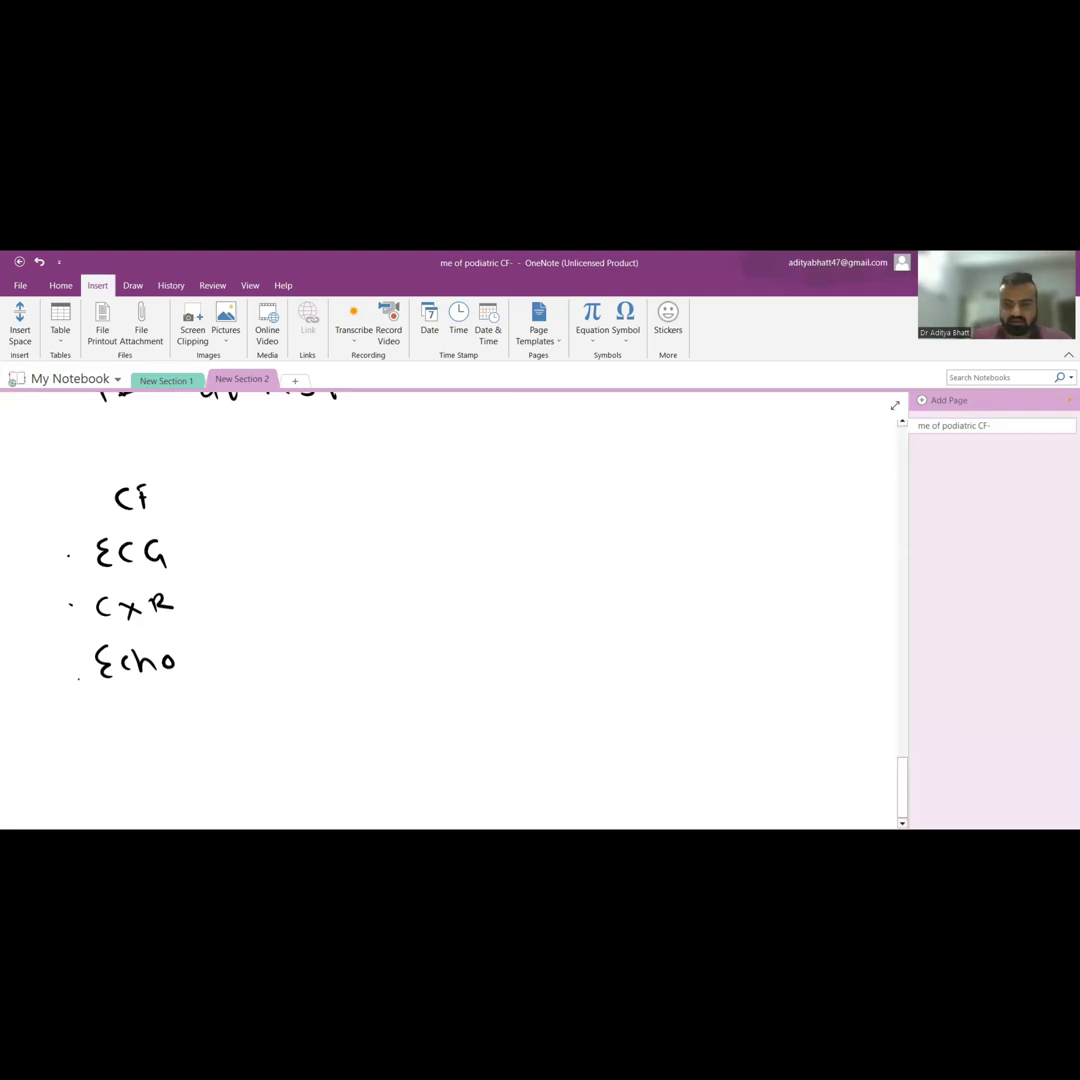
{"action": "scroll", "coordinate": [450, 600], "scroll_direction": "down", "scroll_amount": 1}
{"action": "scroll", "coordinate": [450, 600], "scroll_direction": "down", "scroll_amount": 3}
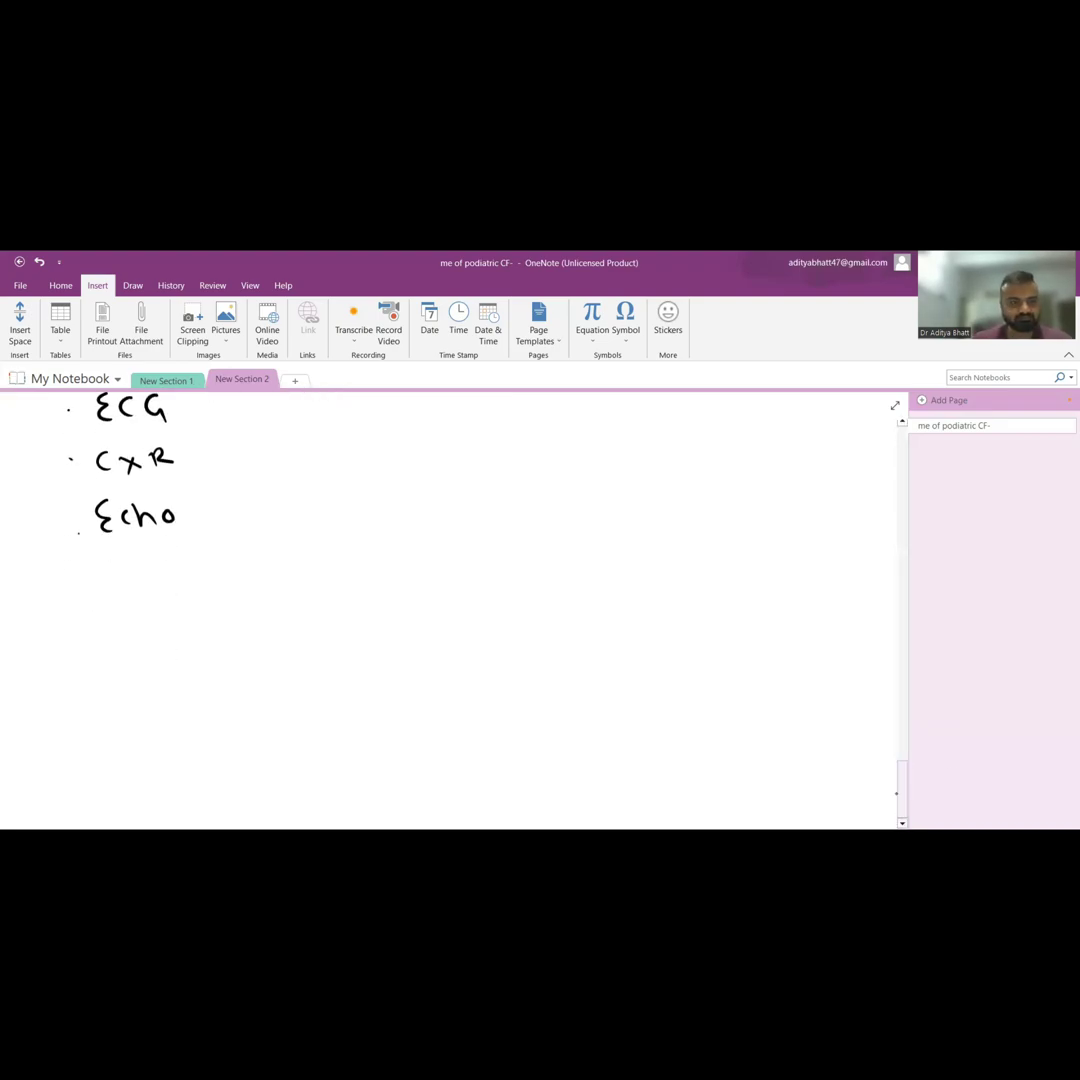
{"action": "mouse_move", "coordinate": [100, 570]}
{"action": "left_mouse_down"}
{"action": "mouse_move", "coordinate": [96, 598]}
{"action": "mouse_move", "coordinate": [160, 598]}
{"action": "left_mouse_up"}
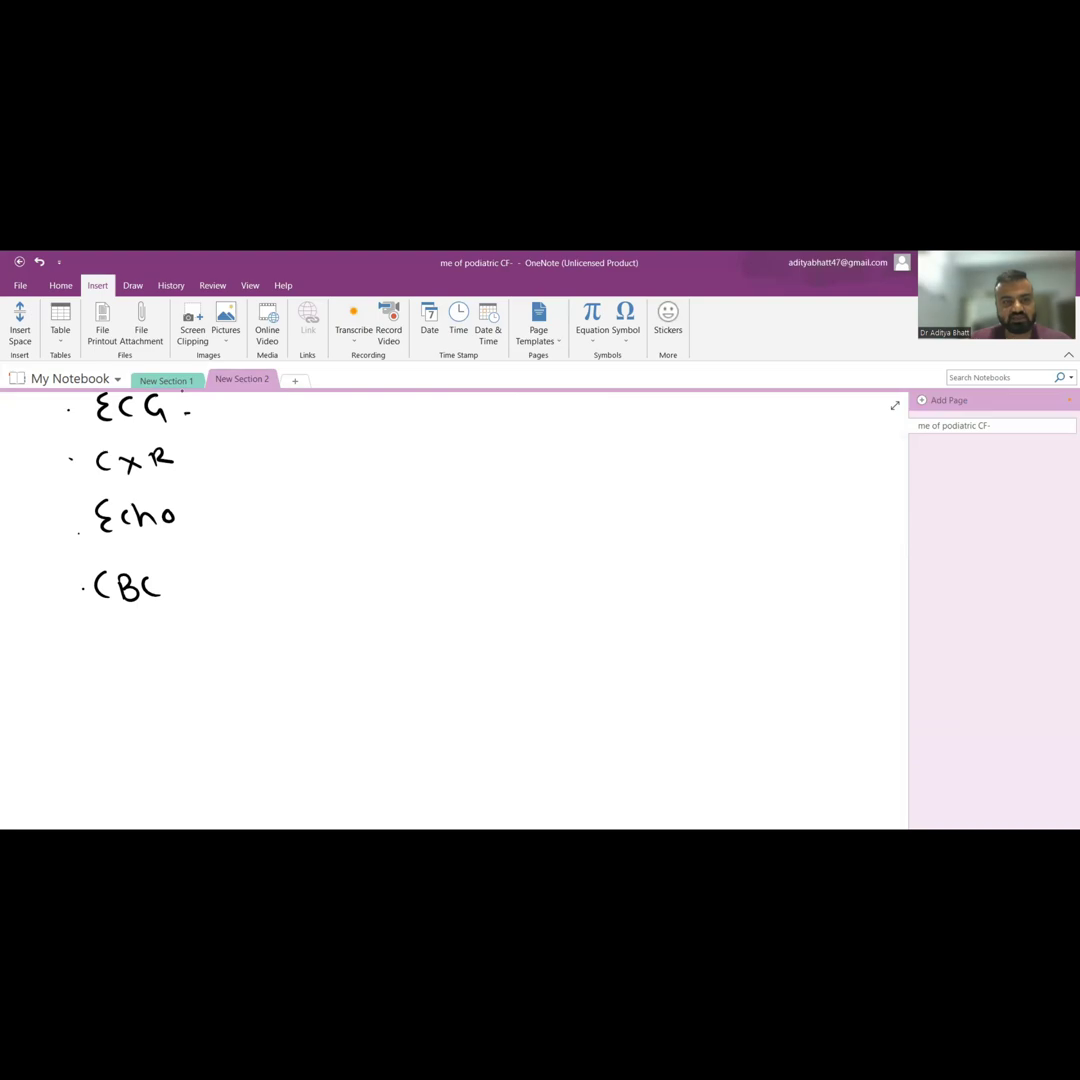
{"action": "mouse_move", "coordinate": [185, 408]}
{"action": "left_mouse_down"}
{"action": "mouse_move", "coordinate": [190, 458]}
{"action": "mouse_move", "coordinate": [245, 438]}
{"action": "mouse_move", "coordinate": [365, 438]}
{"action": "mouse_move", "coordinate": [365, 458]}
{"action": "mouse_move", "coordinate": [400, 435]}
{"action": "mouse_move", "coordinate": [418, 450]}
{"action": "mouse_move", "coordinate": [460, 410]}
{"action": "mouse_move", "coordinate": [532, 438]}
{"action": "mouse_move", "coordinate": [542, 414]}
{"action": "left_mouse_up"}
{"action": "left_click", "coordinate": [438, 437]}
{"action": "left_click_drag", "start_coordinate": [532, 428], "coordinate": [540, 427]}
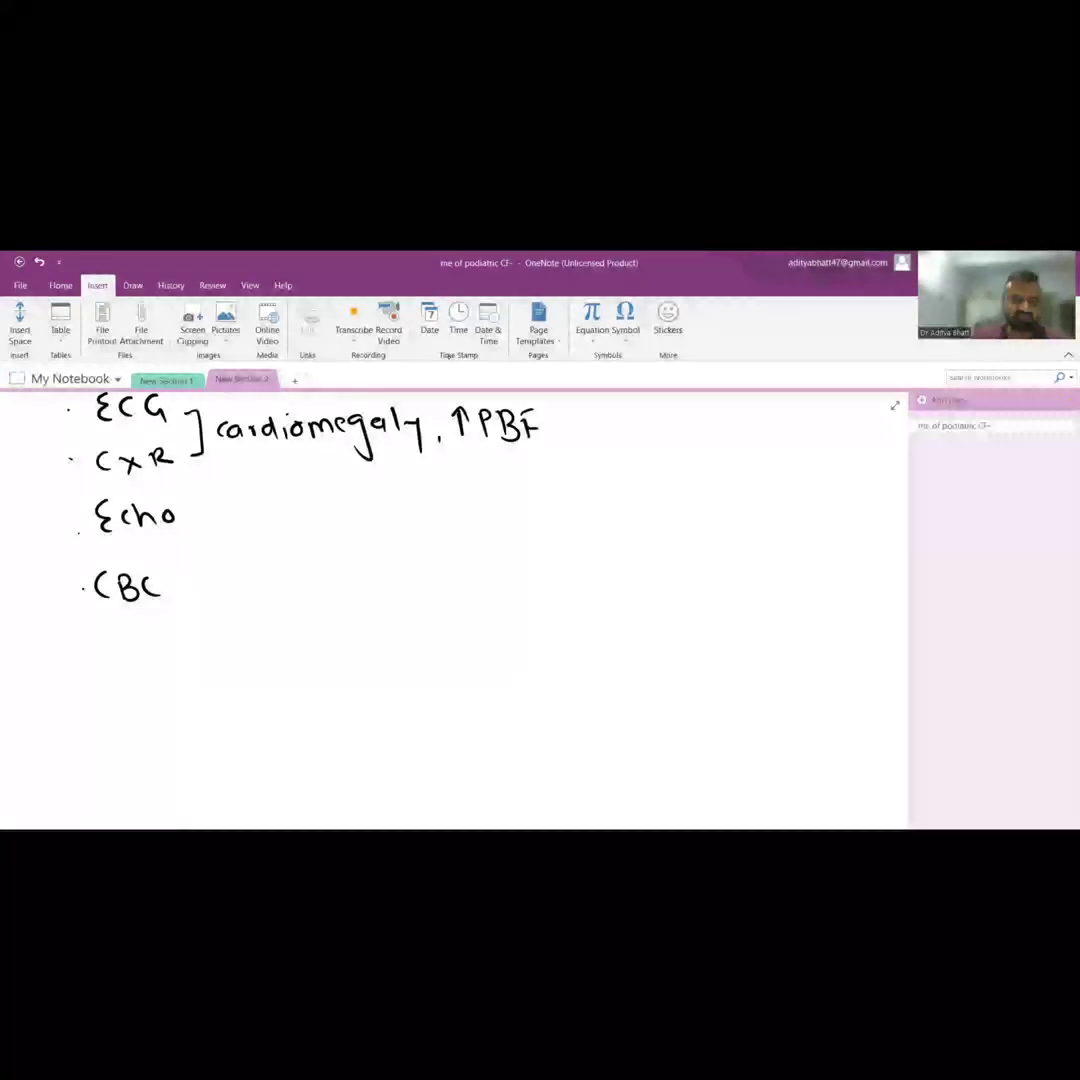
Bracket ECG–Echo, write "- anemia, infection" after CBC, then a new bullet "e⁻ - Na+ K+"
{"action": "mouse_move", "coordinate": [25, 402]}
{"action": "left_mouse_down"}
{"action": "mouse_move", "coordinate": [48, 404]}
{"action": "mouse_move", "coordinate": [55, 530]}
{"action": "mouse_move", "coordinate": [68, 523]}
{"action": "left_mouse_up"}
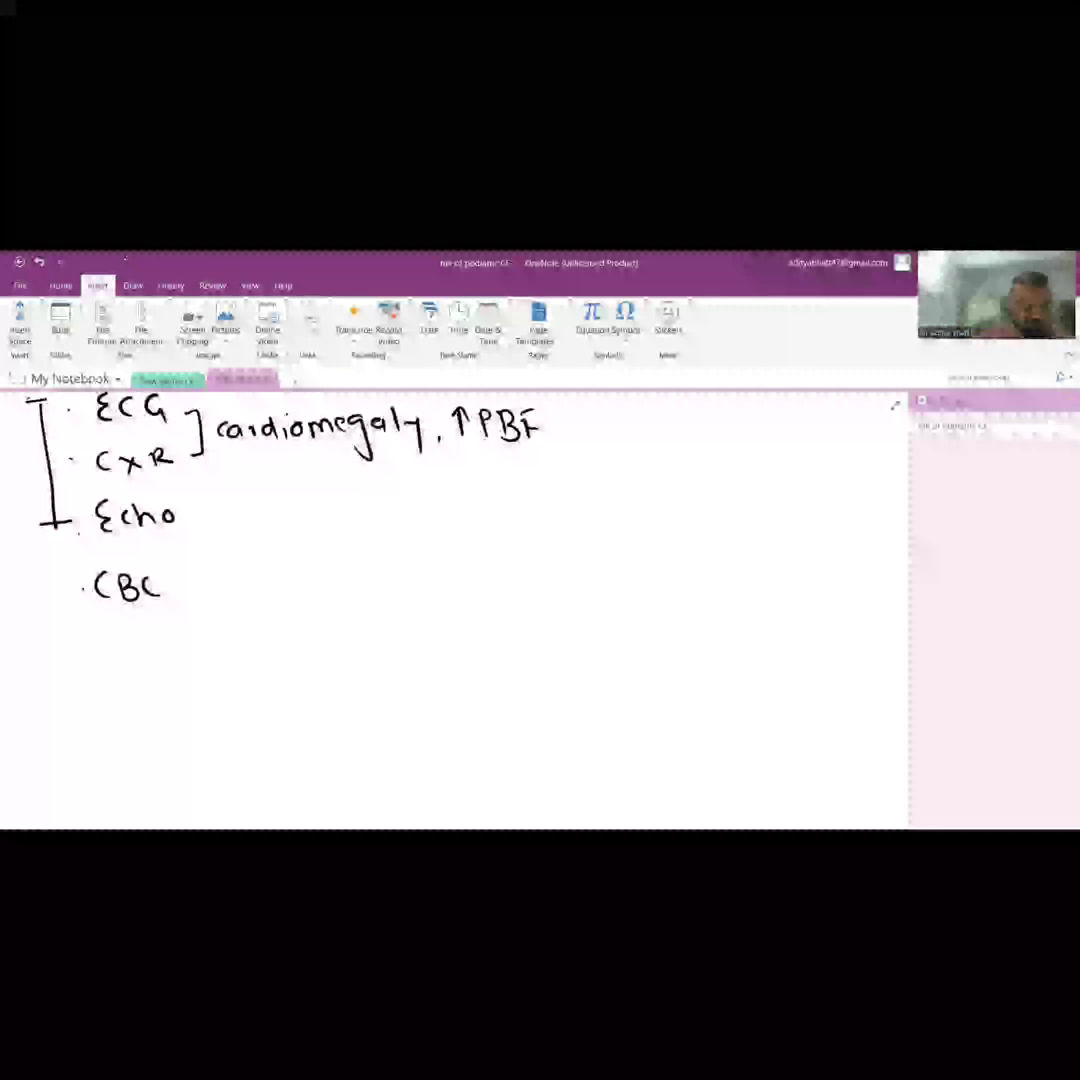
{"action": "left_click_drag", "start_coordinate": [176, 584], "coordinate": [310, 600]}
{"action": "mouse_move", "coordinate": [319, 582]}
{"action": "left_mouse_down"}
{"action": "mouse_move", "coordinate": [319, 600]}
{"action": "mouse_move", "coordinate": [345, 600]}
{"action": "left_mouse_up"}
{"action": "left_click_drag", "start_coordinate": [362, 598], "coordinate": [360, 606]}
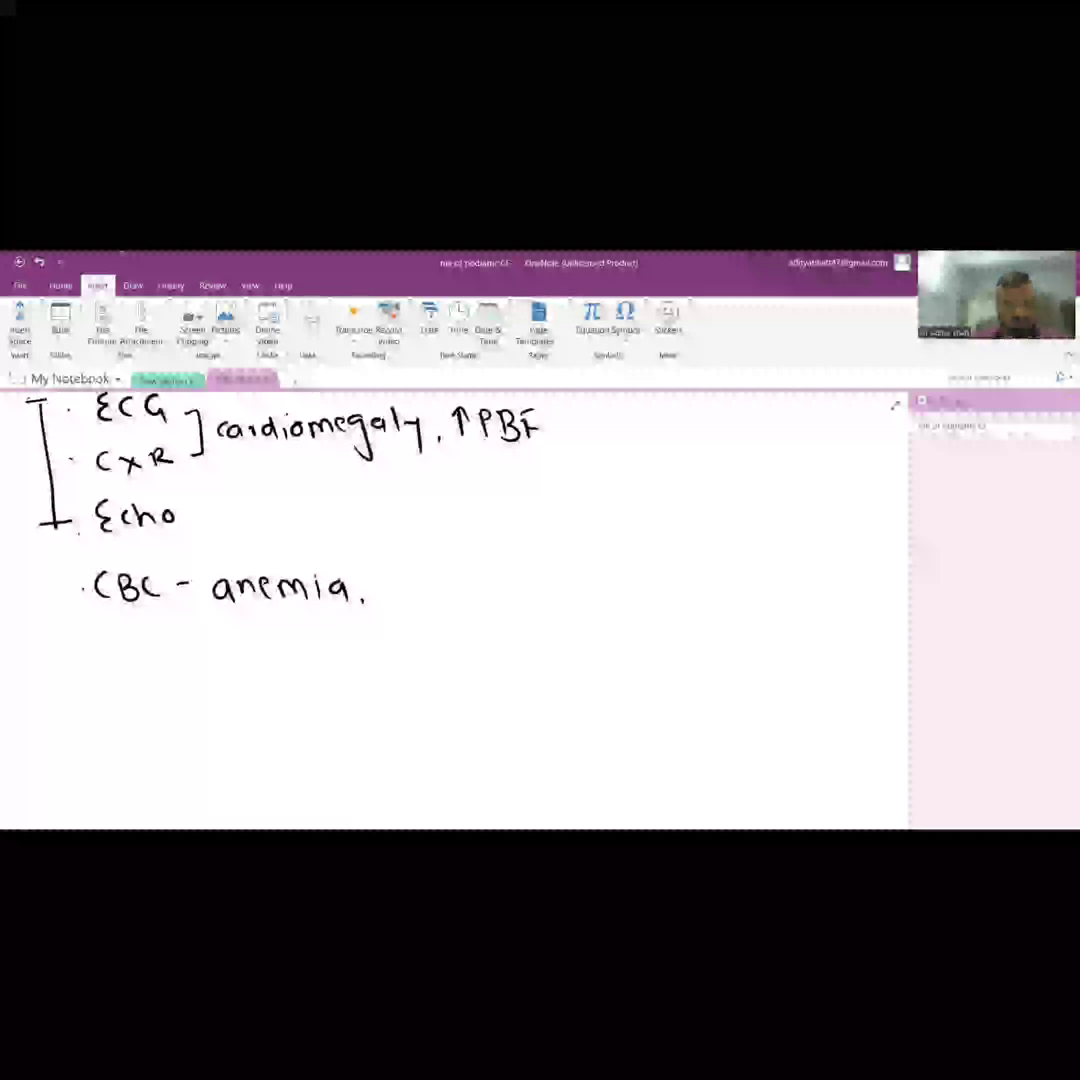
{"action": "mouse_move", "coordinate": [380, 572]}
{"action": "left_mouse_down"}
{"action": "mouse_move", "coordinate": [381, 600]}
{"action": "mouse_move", "coordinate": [412, 604]}
{"action": "left_mouse_up"}
{"action": "left_click_drag", "start_coordinate": [430, 585], "coordinate": [460, 596]}
{"action": "mouse_move", "coordinate": [468, 572]}
{"action": "left_mouse_down"}
{"action": "mouse_move", "coordinate": [470, 596]}
{"action": "mouse_move", "coordinate": [520, 596]}
{"action": "left_mouse_up"}
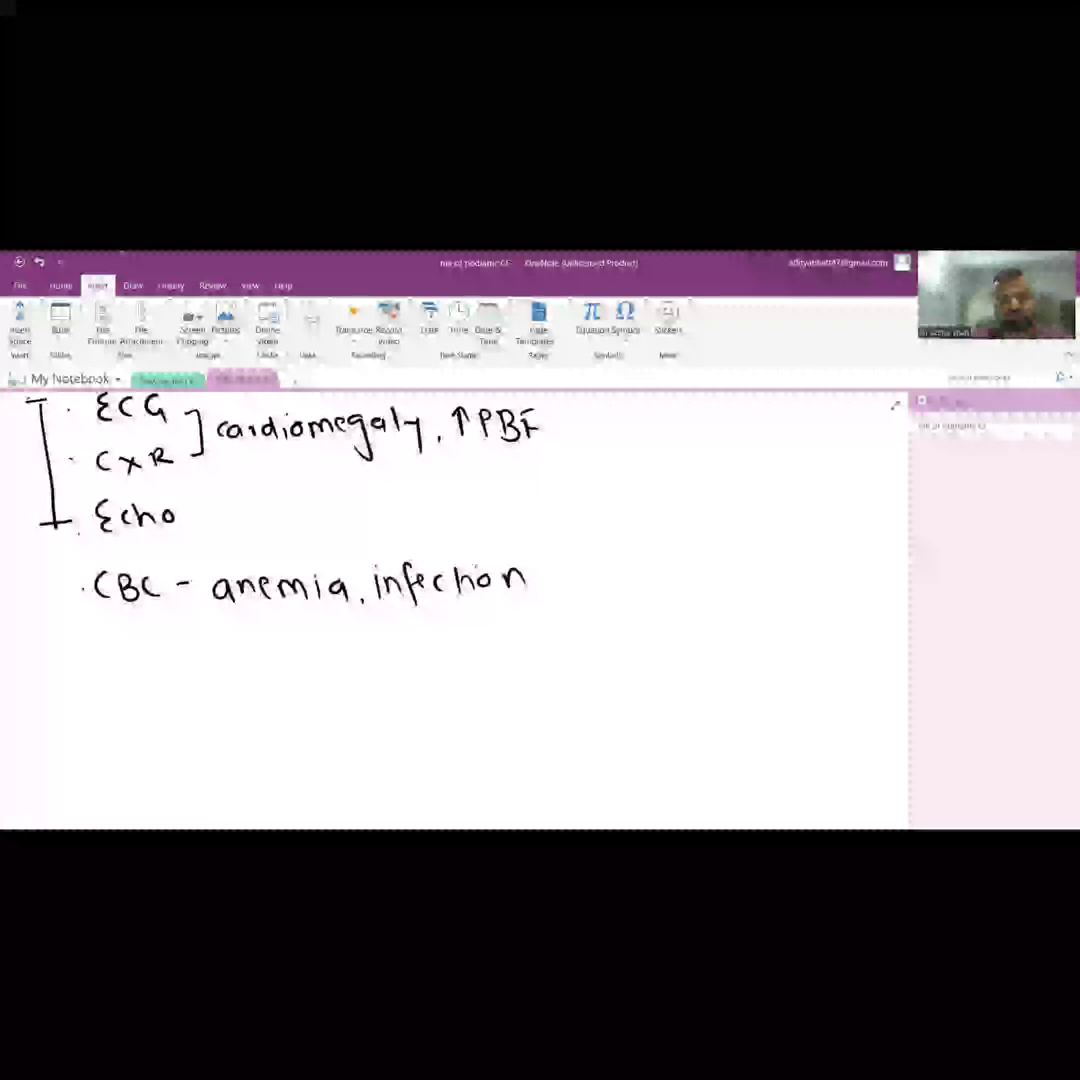
{"action": "left_click", "coordinate": [82, 642]}
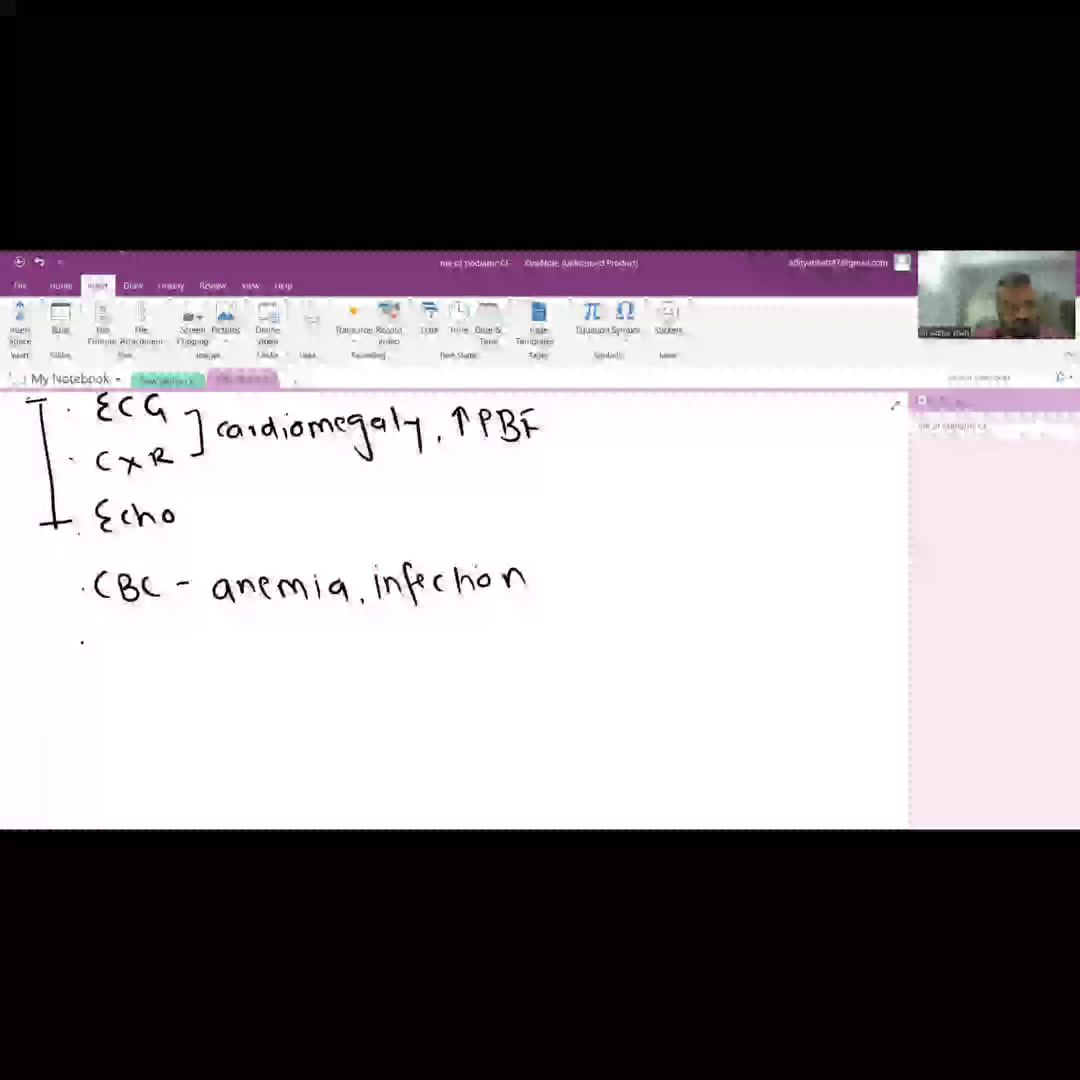
{"action": "mouse_move", "coordinate": [105, 645]}
{"action": "left_mouse_down"}
{"action": "mouse_move", "coordinate": [120, 655]}
{"action": "mouse_move", "coordinate": [134, 634]}
{"action": "mouse_move", "coordinate": [162, 645]}
{"action": "mouse_move", "coordinate": [228, 632]}
{"action": "mouse_move", "coordinate": [255, 655]}
{"action": "mouse_move", "coordinate": [262, 640]}
{"action": "left_mouse_up"}
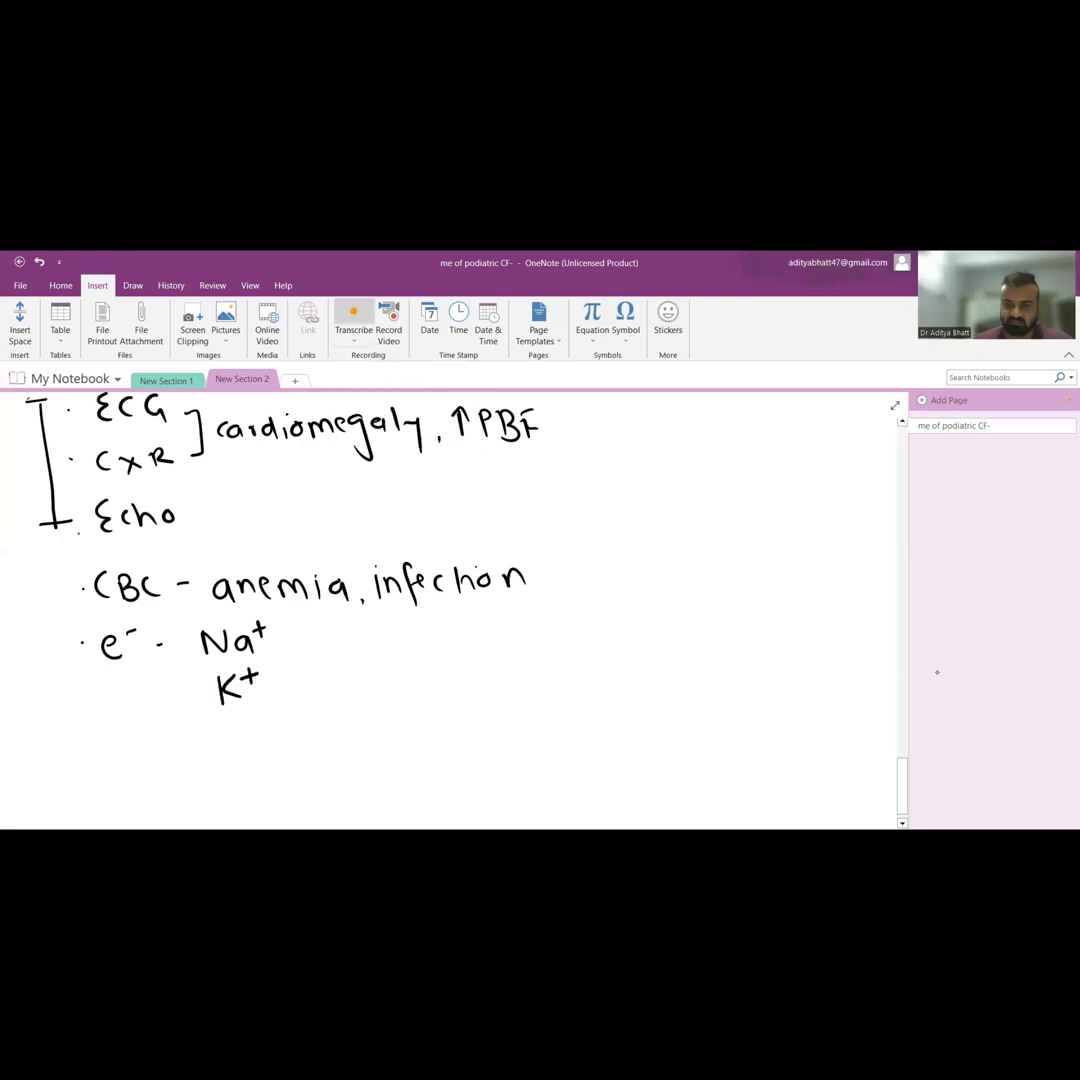
{"action": "scroll", "coordinate": [450, 600], "scroll_direction": "down", "scroll_amount": 1}
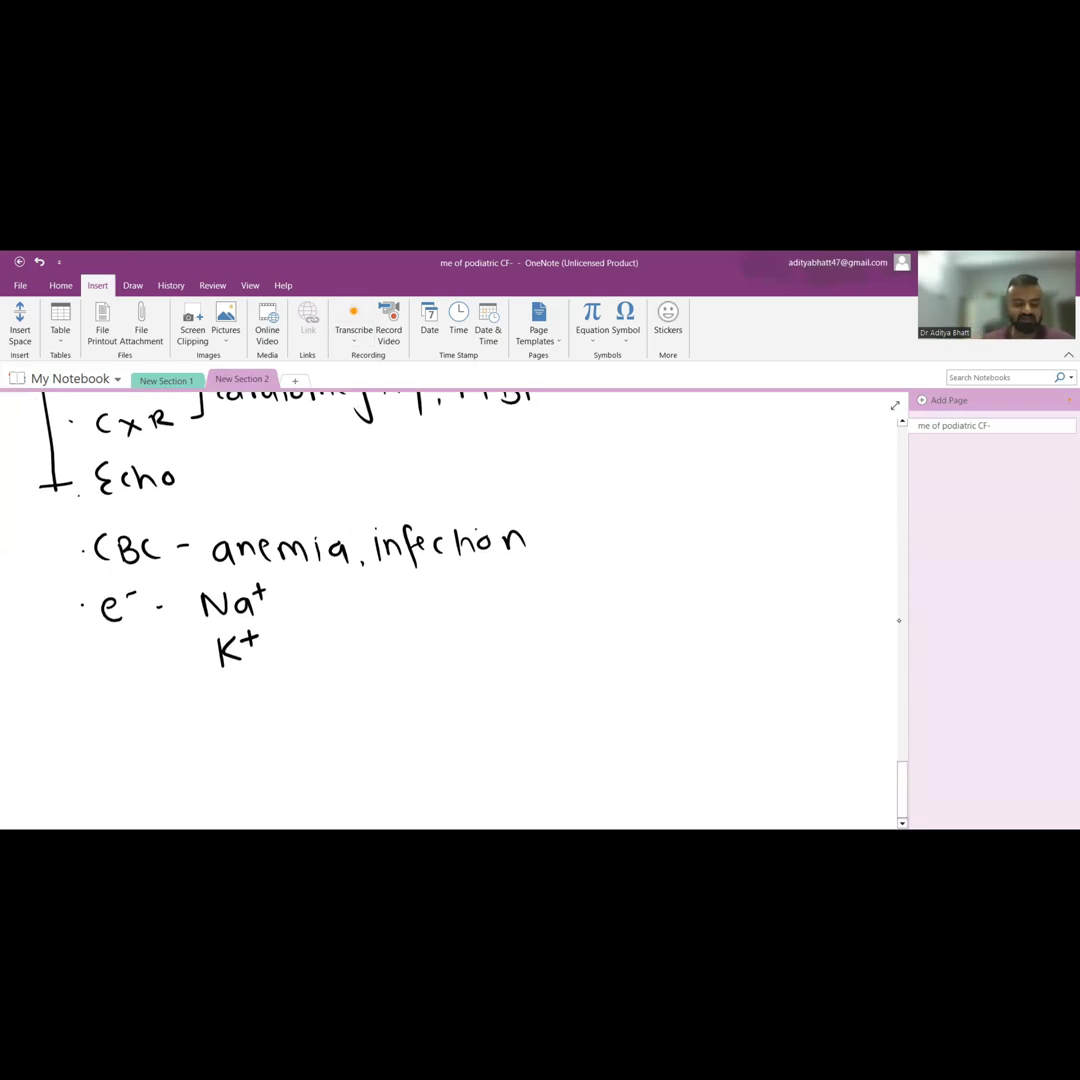
Handwrite the bullets RFT – renal failure, LFT –, and natriuretic peptide – NTproBNP
{"action": "mouse_move", "coordinate": [103, 728]}
{"action": "left_mouse_down"}
{"action": "mouse_move", "coordinate": [152, 728]}
{"action": "mouse_move", "coordinate": [182, 710]}
{"action": "mouse_move", "coordinate": [362, 715]}
{"action": "left_mouse_up"}
{"action": "left_click_drag", "start_coordinate": [370, 695], "coordinate": [415, 712]}
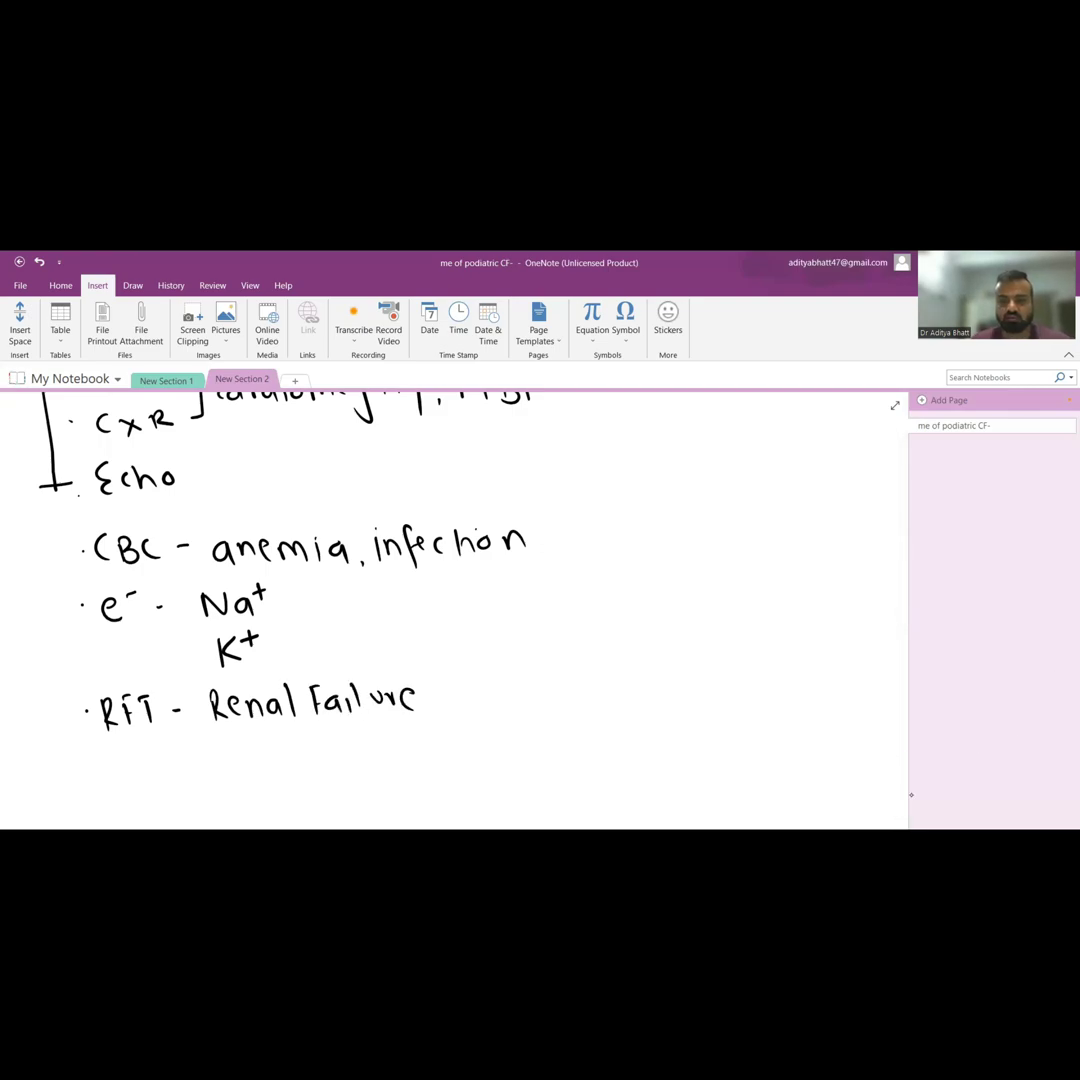
{"action": "scroll", "coordinate": [450, 600], "scroll_direction": "down", "scroll_amount": 1}
{"action": "scroll", "coordinate": [450, 600], "scroll_direction": "down", "scroll_amount": 2}
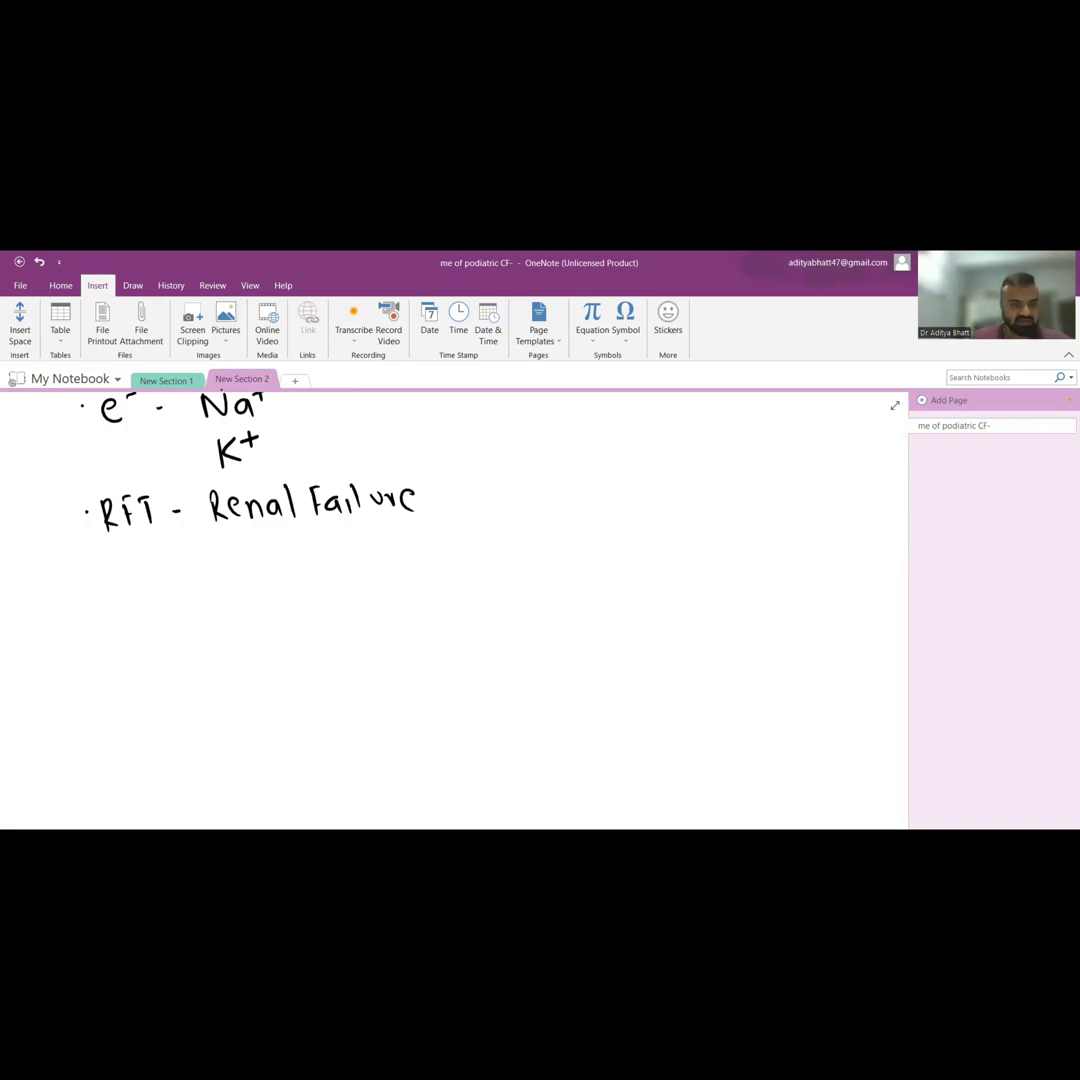
{"action": "mouse_move", "coordinate": [106, 562]}
{"action": "left_mouse_down"}
{"action": "mouse_move", "coordinate": [124, 594]}
{"action": "mouse_move", "coordinate": [178, 566]}
{"action": "left_mouse_up"}
{"action": "mouse_move", "coordinate": [164, 568]}
{"action": "left_mouse_down"}
{"action": "mouse_move", "coordinate": [166, 594]}
{"action": "mouse_move", "coordinate": [189, 578]}
{"action": "left_mouse_up"}
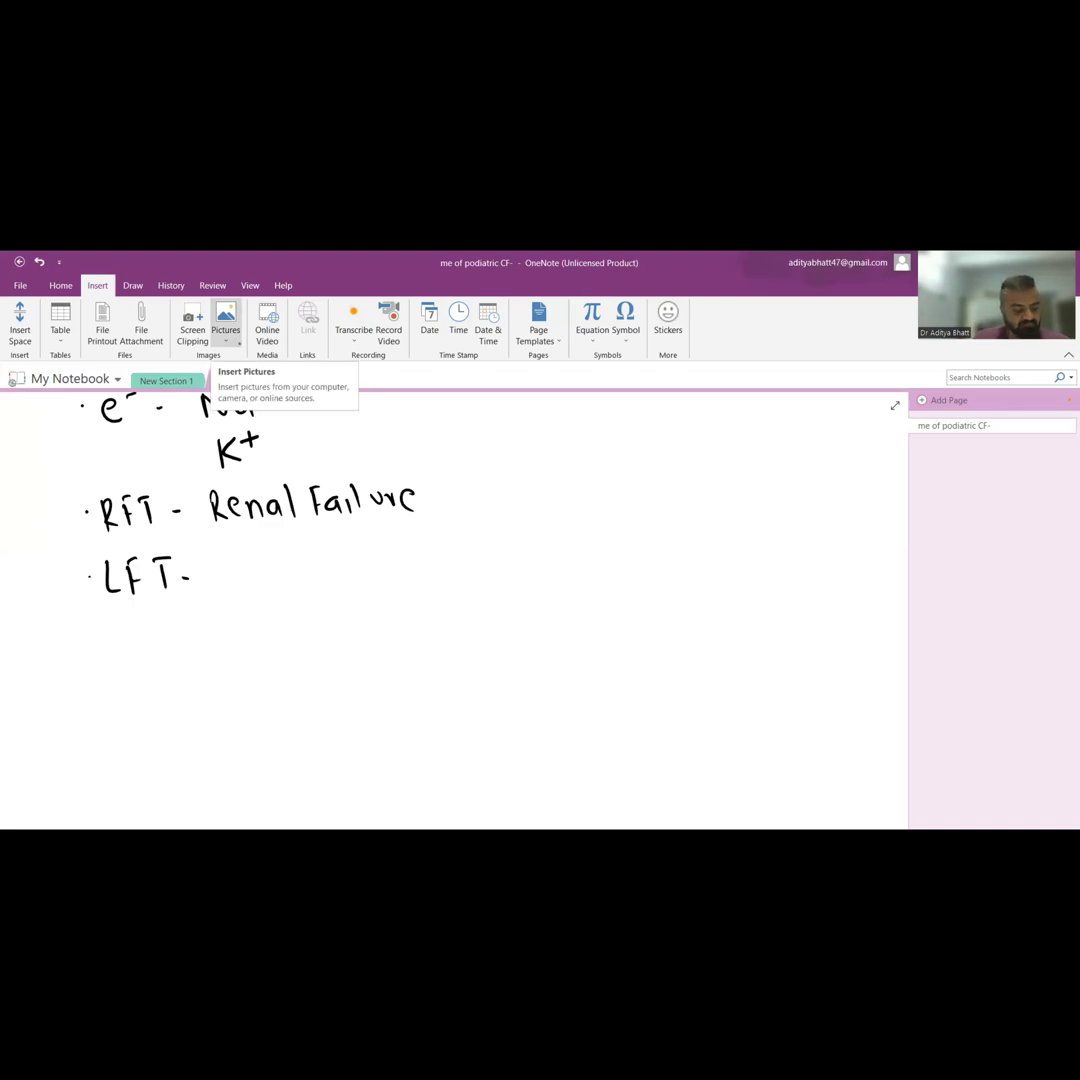
{"action": "mouse_move", "coordinate": [105, 660]}
{"action": "left_mouse_down"}
{"action": "mouse_move", "coordinate": [130, 640]}
{"action": "mouse_move", "coordinate": [165, 658]}
{"action": "mouse_move", "coordinate": [303, 655]}
{"action": "mouse_move", "coordinate": [330, 680]}
{"action": "mouse_move", "coordinate": [345, 655]}
{"action": "mouse_move", "coordinate": [372, 695]}
{"action": "mouse_move", "coordinate": [368, 652]}
{"action": "mouse_move", "coordinate": [430, 655]}
{"action": "mouse_move", "coordinate": [500, 630]}
{"action": "mouse_move", "coordinate": [535, 665]}
{"action": "mouse_move", "coordinate": [560, 650]}
{"action": "mouse_move", "coordinate": [598, 655]}
{"action": "mouse_move", "coordinate": [622, 630]}
{"action": "mouse_move", "coordinate": [645, 630]}
{"action": "left_mouse_up"}
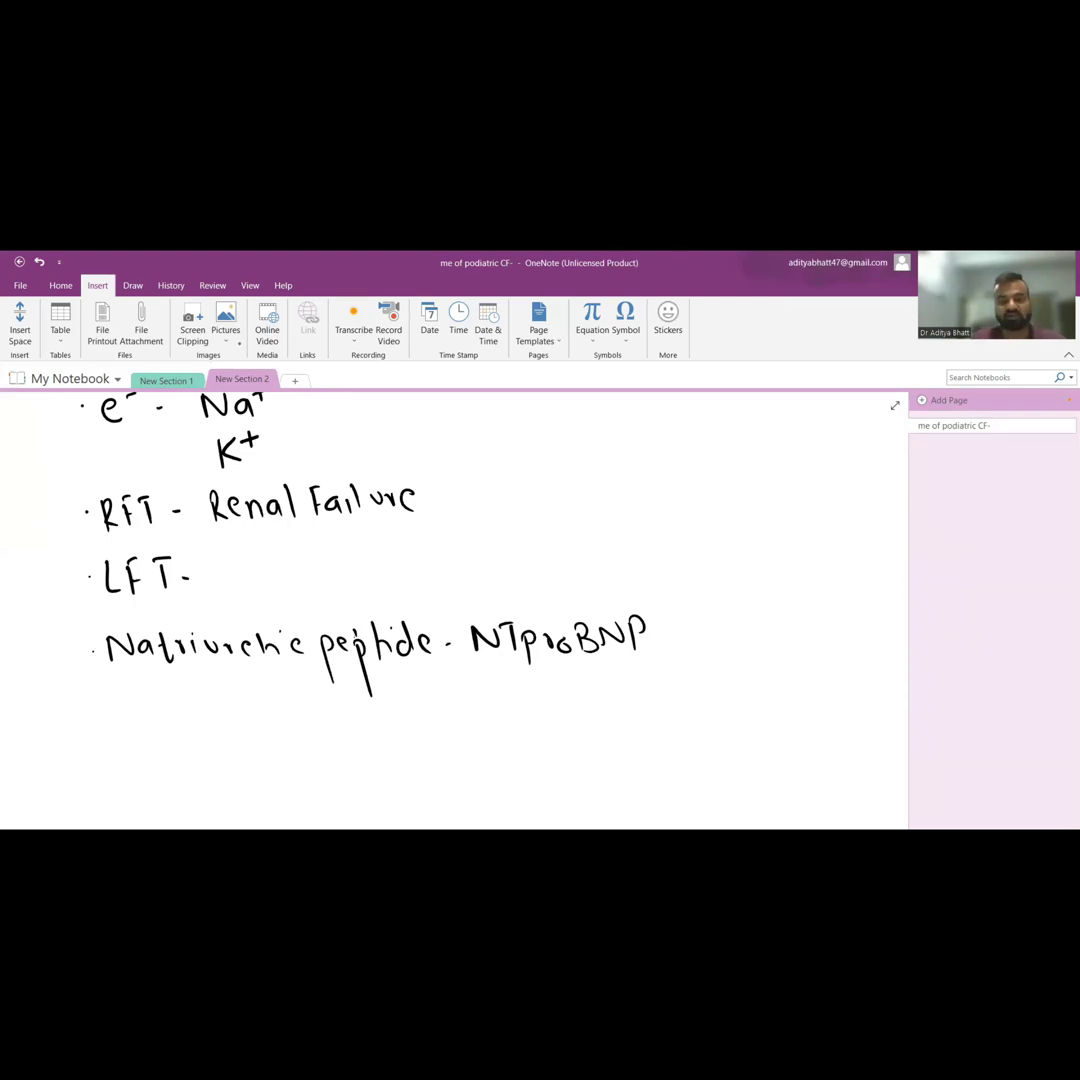
Add bulleted lines lactate, TFT and ABGA beneath natriuretic peptide
{"action": "left_click", "coordinate": [96, 708]}
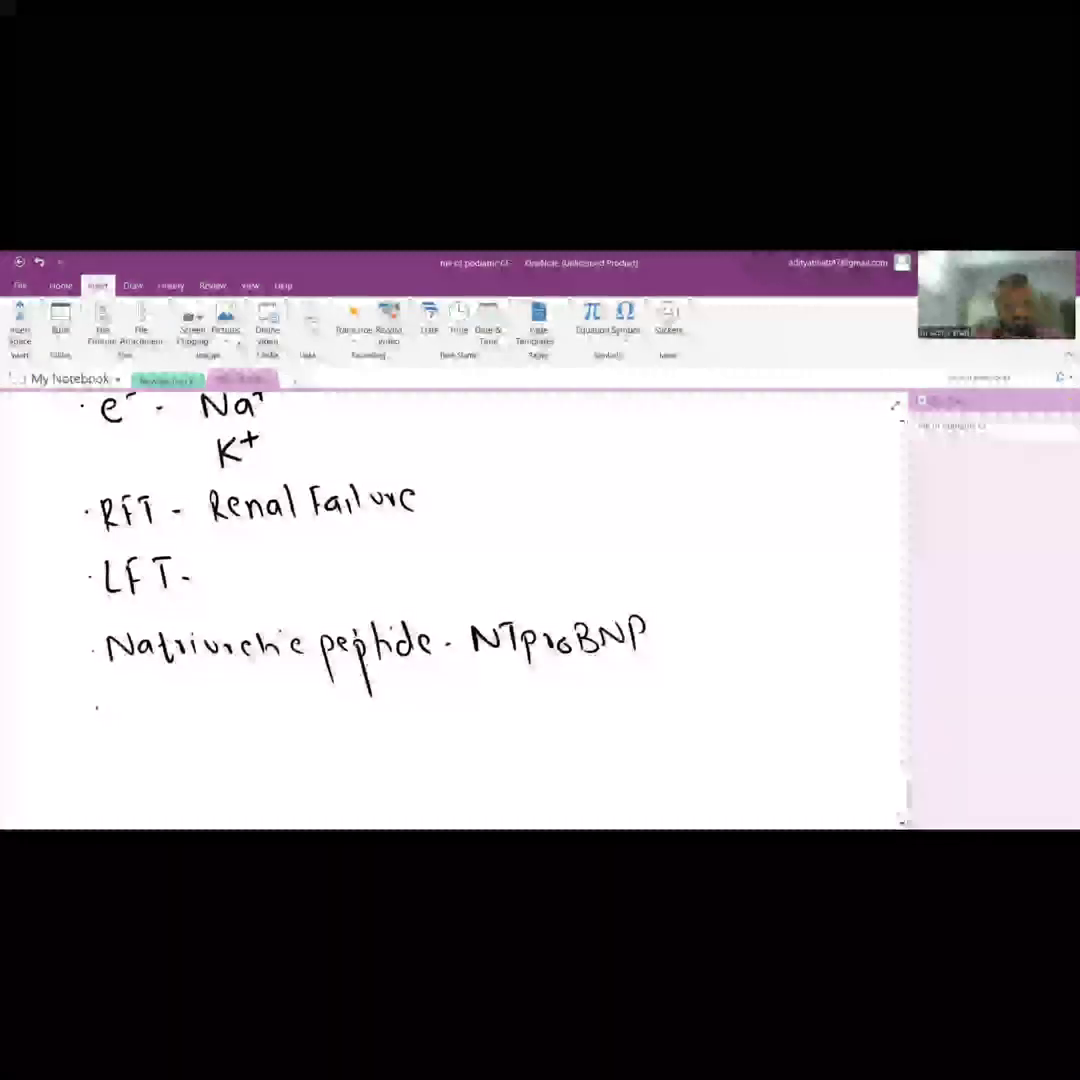
{"action": "mouse_move", "coordinate": [120, 695]}
{"action": "left_mouse_down"}
{"action": "mouse_move", "coordinate": [124, 735]}
{"action": "mouse_move", "coordinate": [150, 725]}
{"action": "left_mouse_up"}
{"action": "mouse_move", "coordinate": [165, 712]}
{"action": "left_mouse_down"}
{"action": "mouse_move", "coordinate": [182, 730]}
{"action": "mouse_move", "coordinate": [212, 730]}
{"action": "left_mouse_up"}
{"action": "left_click_drag", "start_coordinate": [222, 712], "coordinate": [240, 728]}
{"action": "left_click", "coordinate": [90, 772]}
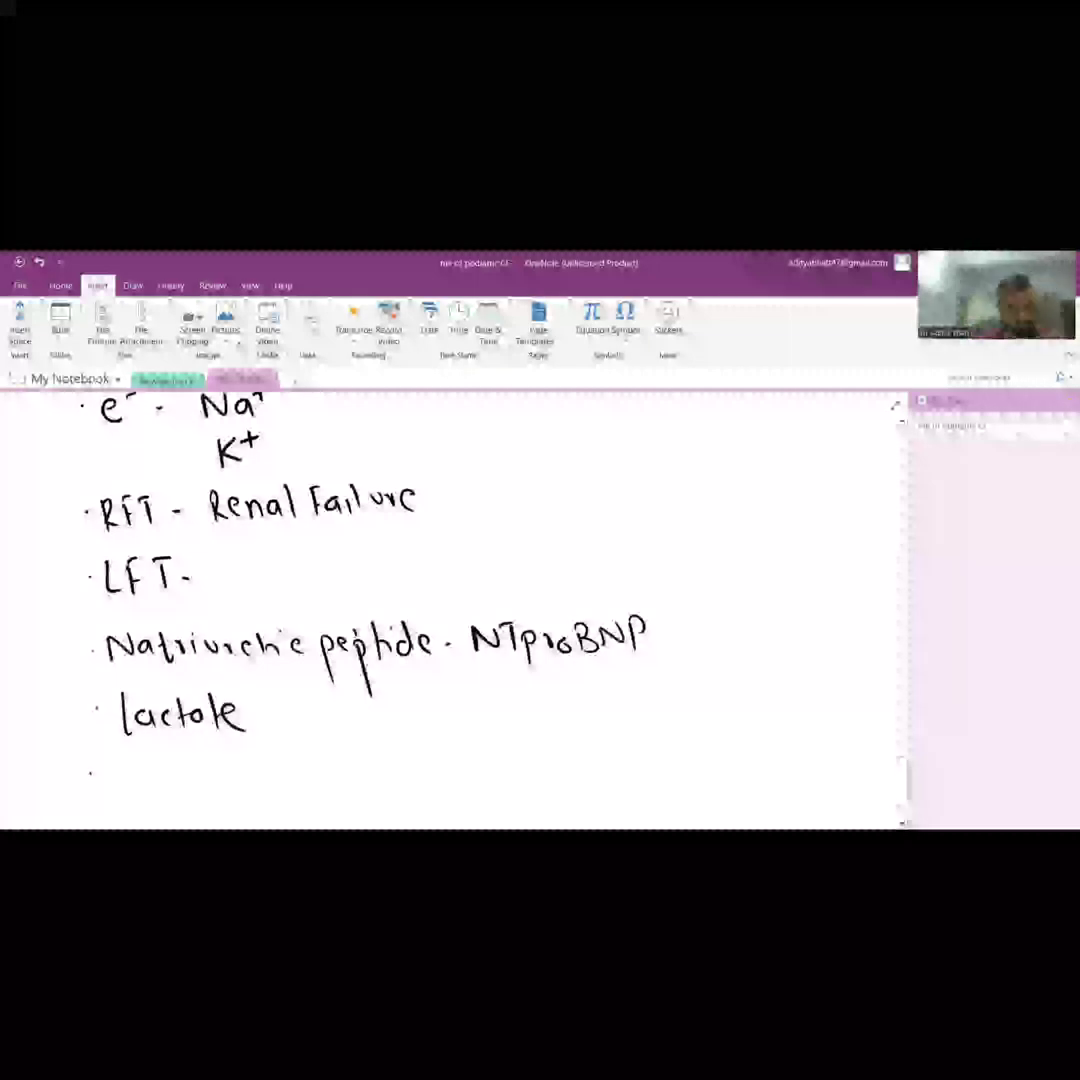
{"action": "mouse_move", "coordinate": [120, 765]}
{"action": "left_mouse_down"}
{"action": "mouse_move", "coordinate": [130, 795]}
{"action": "mouse_move", "coordinate": [155, 795]}
{"action": "mouse_move", "coordinate": [170, 775]}
{"action": "mouse_move", "coordinate": [190, 795]}
{"action": "left_mouse_up"}
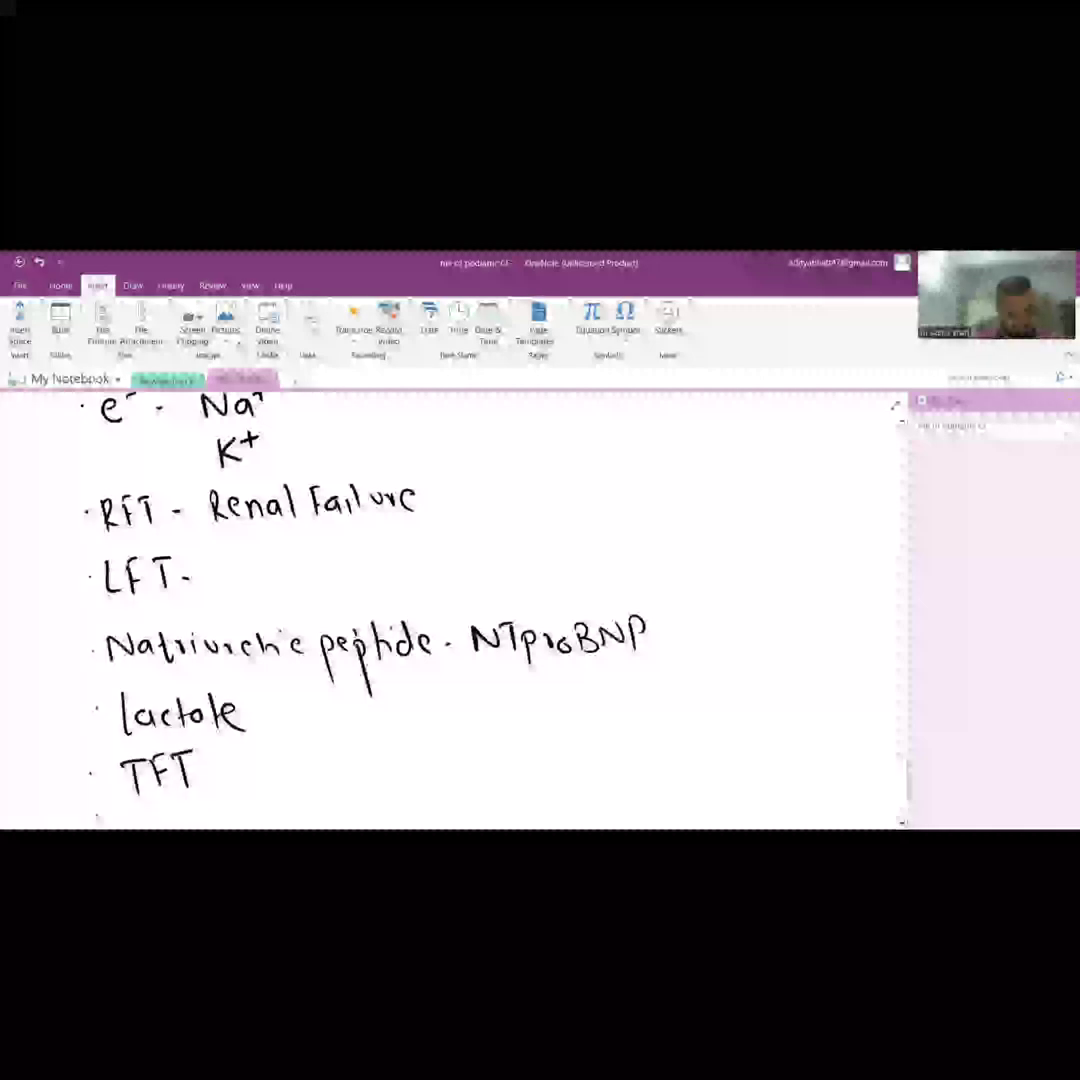
{"action": "left_click", "coordinate": [96, 815]}
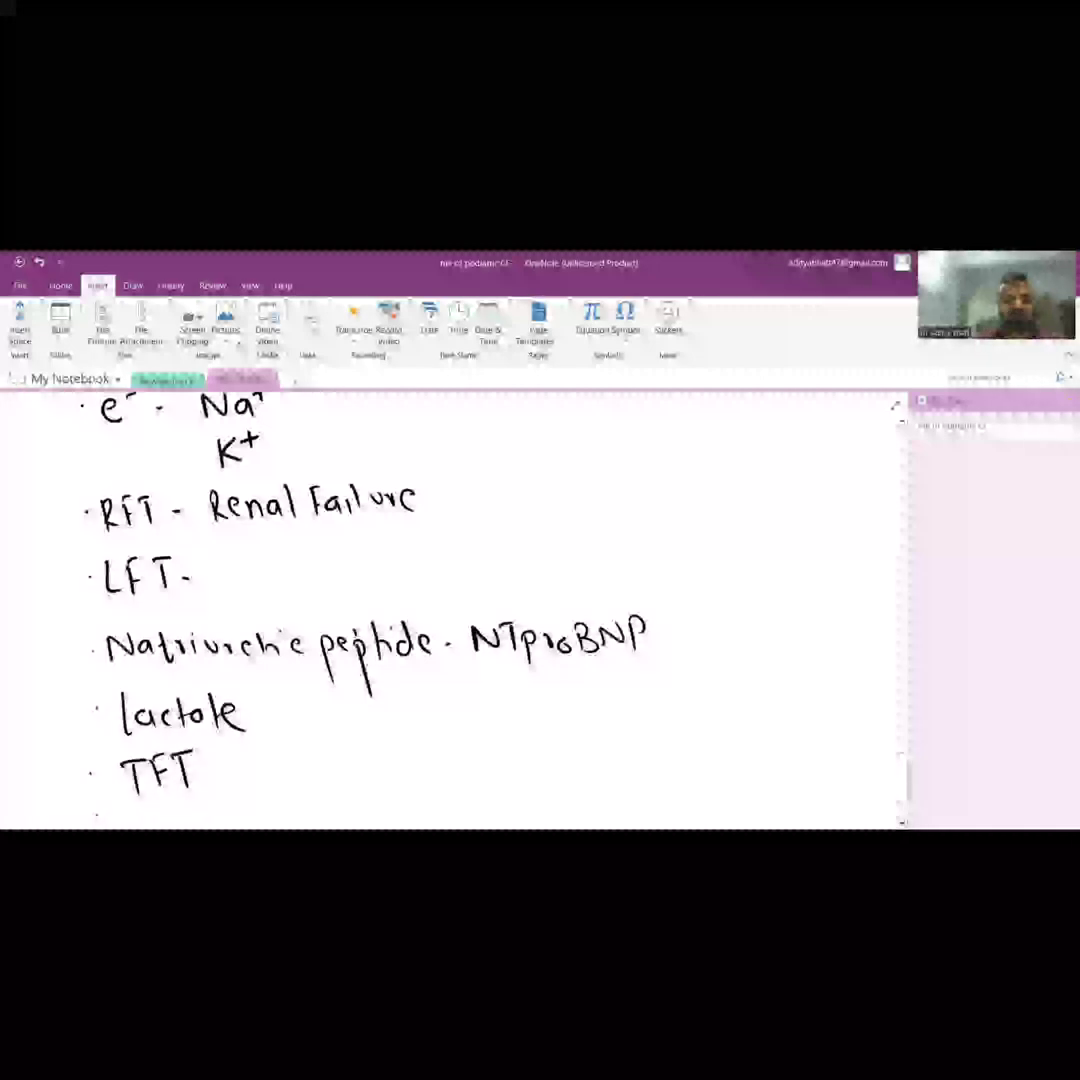
{"action": "mouse_move", "coordinate": [135, 825]}
{"action": "left_mouse_down"}
{"action": "mouse_move", "coordinate": [142, 805]}
{"action": "mouse_move", "coordinate": [150, 825]}
{"action": "mouse_move", "coordinate": [190, 825]}
{"action": "mouse_move", "coordinate": [215, 805]}
{"action": "left_mouse_up"}
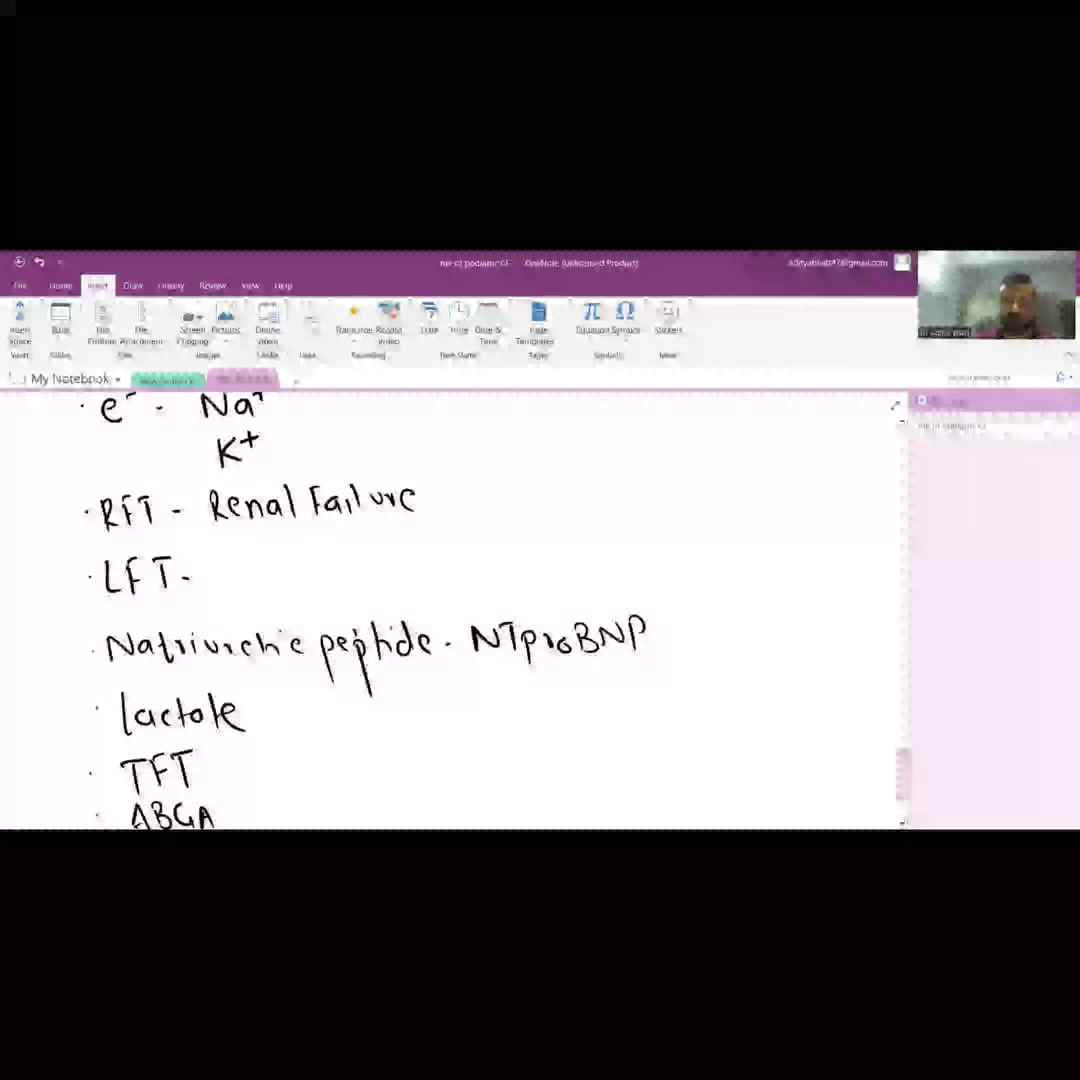
{"action": "scroll", "coordinate": [760, 660], "scroll_direction": "down", "scroll_amount": 2}
{"action": "scroll", "coordinate": [760, 660], "scroll_direction": "down", "scroll_amount": 5}
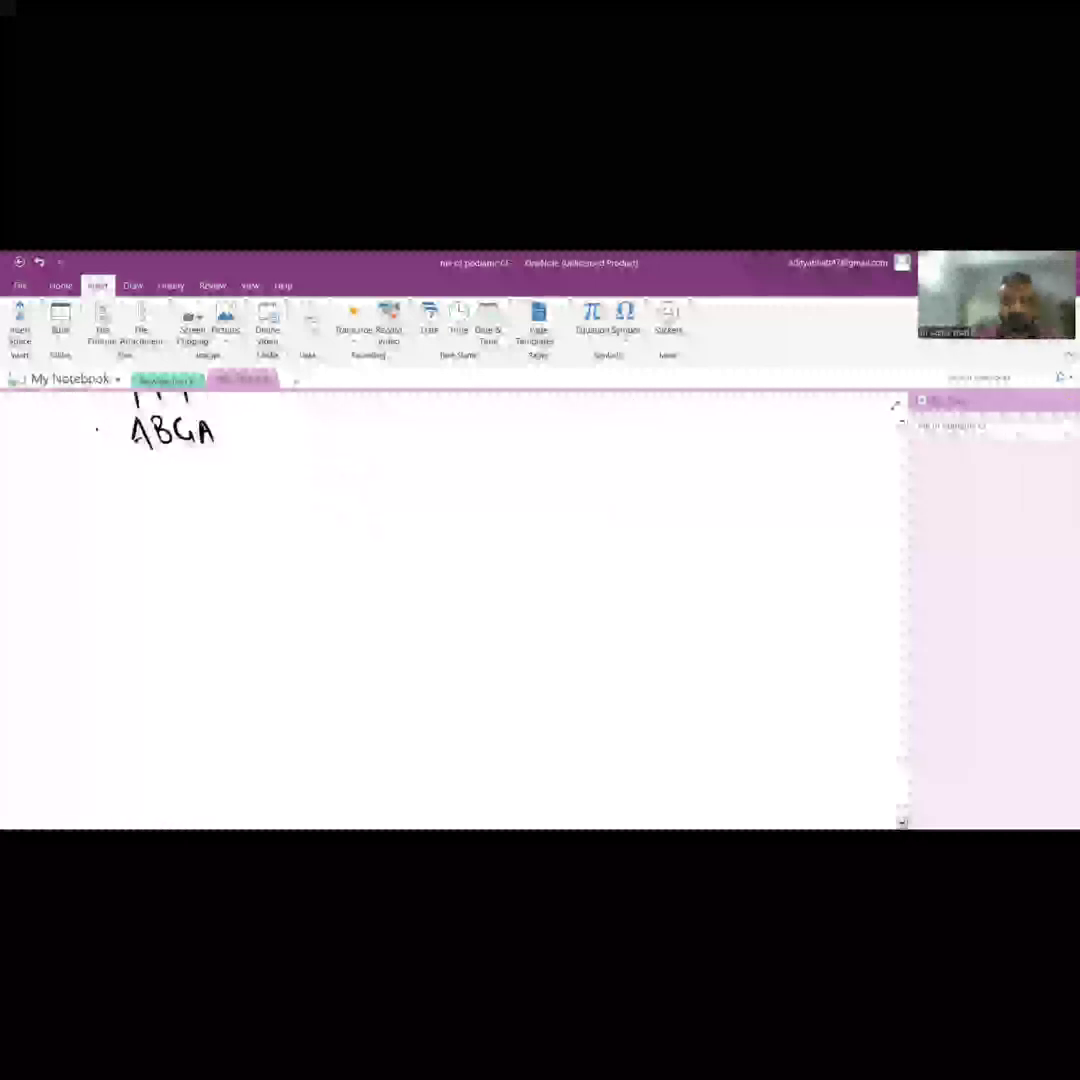
{"action": "scroll", "coordinate": [760, 660], "scroll_direction": "up", "scroll_amount": 1}
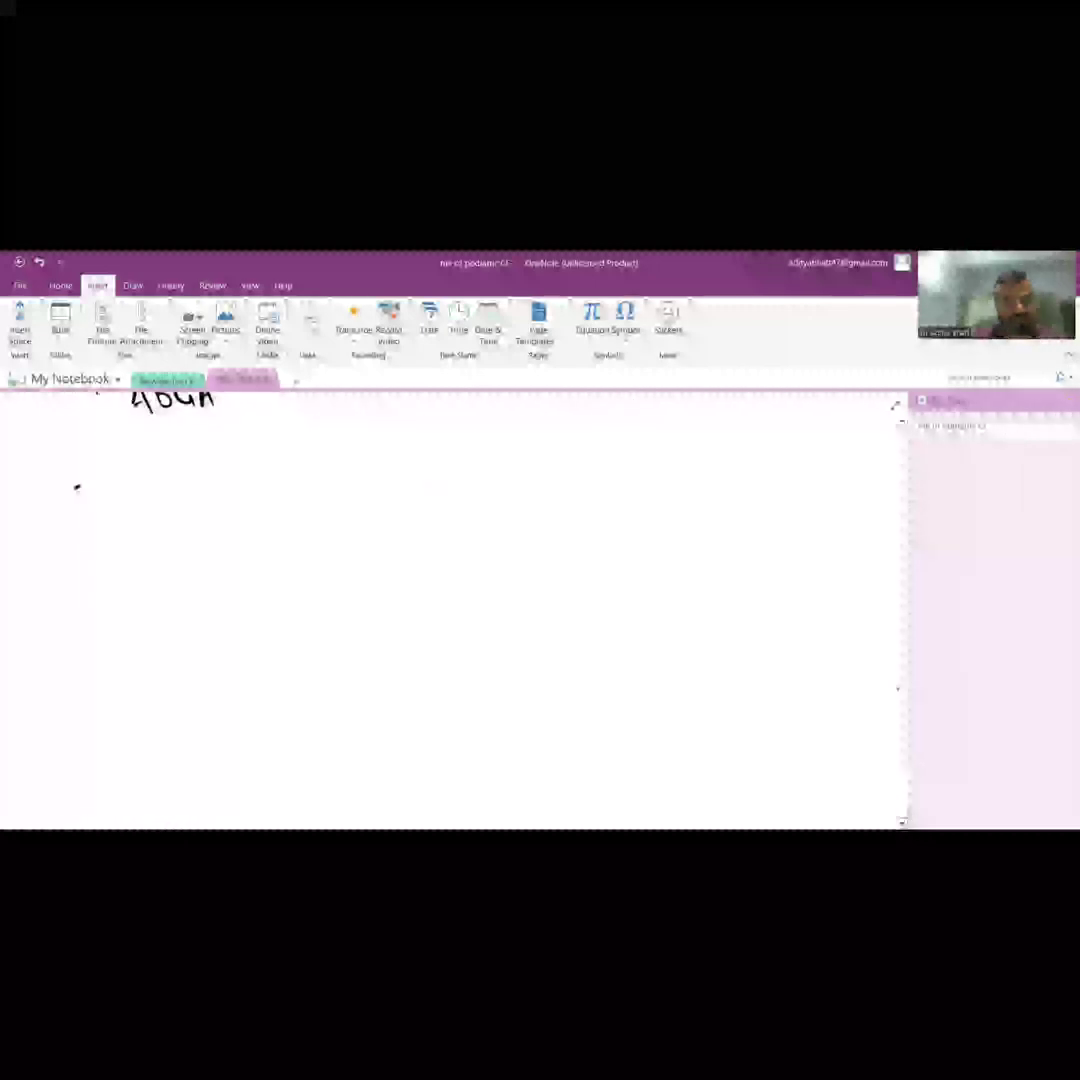
{"action": "left_click_drag", "start_coordinate": [75, 490], "coordinate": [70, 512]}
{"action": "mouse_move", "coordinate": [88, 492]}
{"action": "left_mouse_down"}
{"action": "mouse_move", "coordinate": [100, 510]}
{"action": "mouse_move", "coordinate": [125, 512]}
{"action": "mouse_move", "coordinate": [262, 505]}
{"action": "left_mouse_up"}
Handwrite cardiac MRI, catheterization and endomyocardial biopsy on separate lines below ABGA
{"action": "left_click_drag", "start_coordinate": [272, 485], "coordinate": [276, 510]}
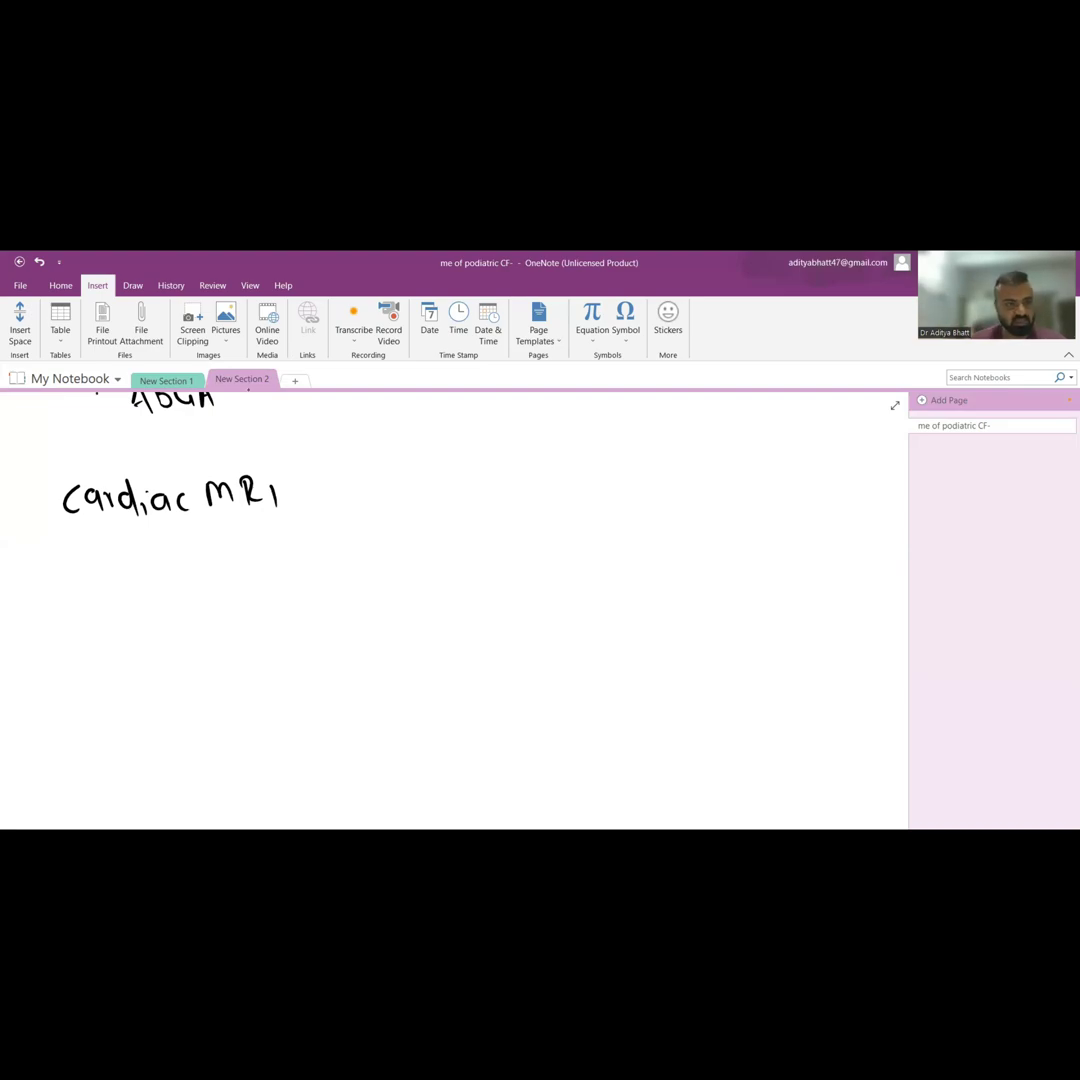
{"action": "mouse_move", "coordinate": [72, 555]}
{"action": "left_mouse_down"}
{"action": "mouse_move", "coordinate": [90, 575]}
{"action": "mouse_move", "coordinate": [158, 575]}
{"action": "left_mouse_up"}
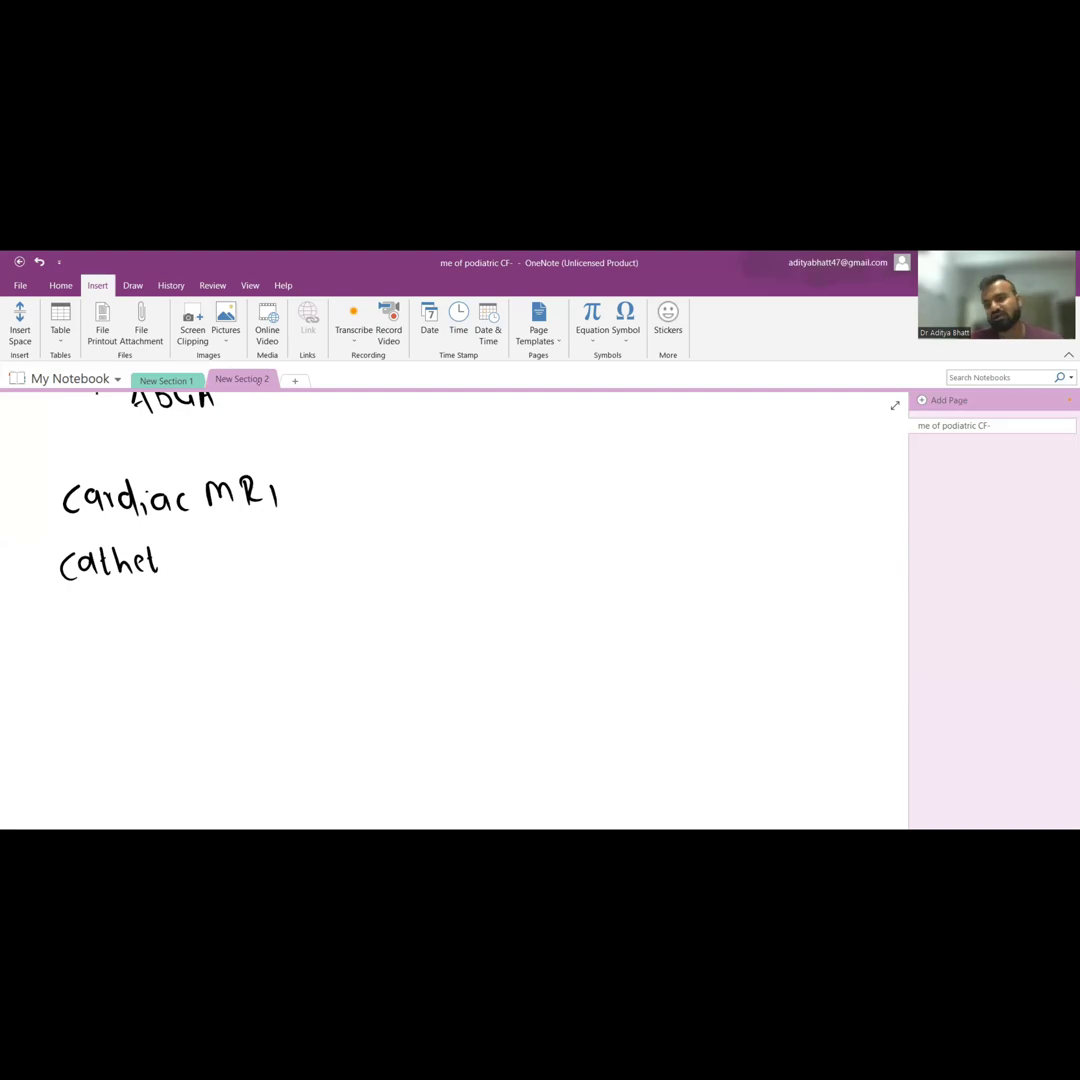
{"action": "mouse_move", "coordinate": [166, 555]}
{"action": "left_mouse_down"}
{"action": "mouse_move", "coordinate": [190, 575]}
{"action": "mouse_move", "coordinate": [268, 575]}
{"action": "mouse_move", "coordinate": [280, 560]}
{"action": "left_mouse_up"}
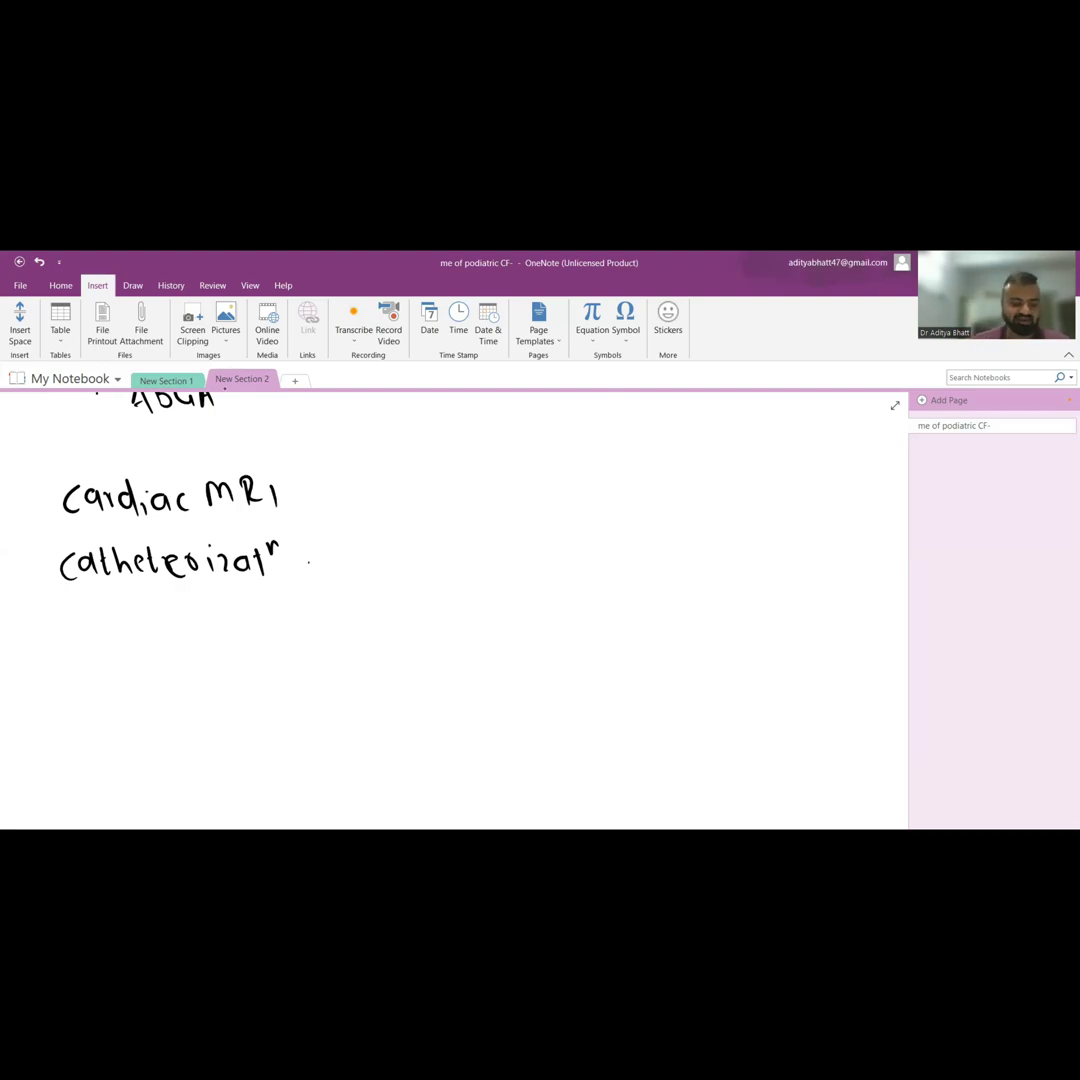
{"action": "mouse_move", "coordinate": [75, 612]}
{"action": "left_mouse_down"}
{"action": "mouse_move", "coordinate": [68, 648]}
{"action": "mouse_move", "coordinate": [105, 645]}
{"action": "mouse_move", "coordinate": [130, 612]}
{"action": "mouse_move", "coordinate": [195, 650]}
{"action": "left_mouse_up"}
{"action": "left_click_drag", "start_coordinate": [205, 618], "coordinate": [212, 632]}
{"action": "mouse_move", "coordinate": [232, 612]}
{"action": "left_mouse_down"}
{"action": "mouse_move", "coordinate": [226, 638]}
{"action": "mouse_move", "coordinate": [410, 620]}
{"action": "mouse_move", "coordinate": [425, 635]}
{"action": "mouse_move", "coordinate": [445, 622]}
{"action": "mouse_move", "coordinate": [462, 638]}
{"action": "left_mouse_up"}
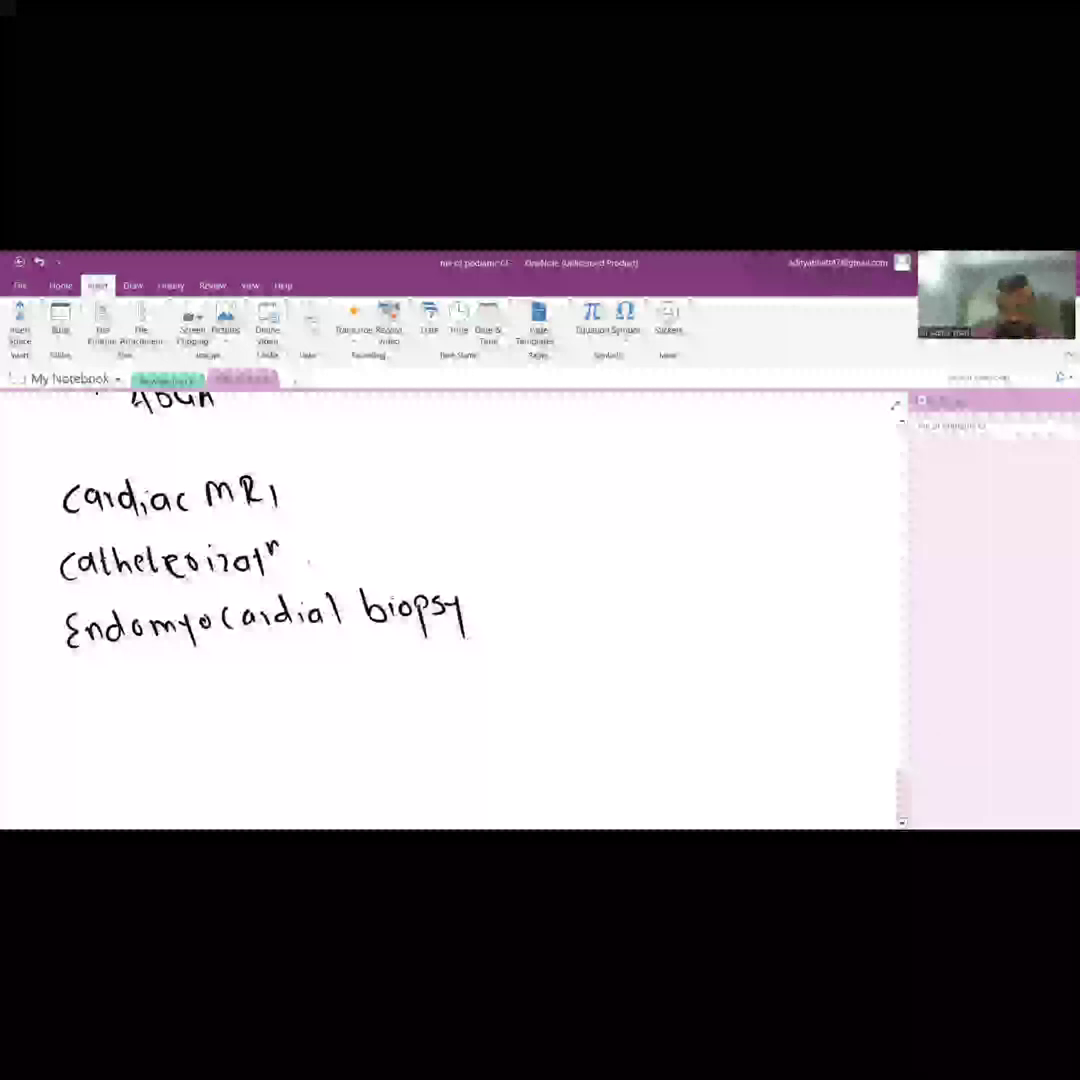
{"action": "scroll", "coordinate": [760, 660], "scroll_direction": "down", "scroll_amount": 5}
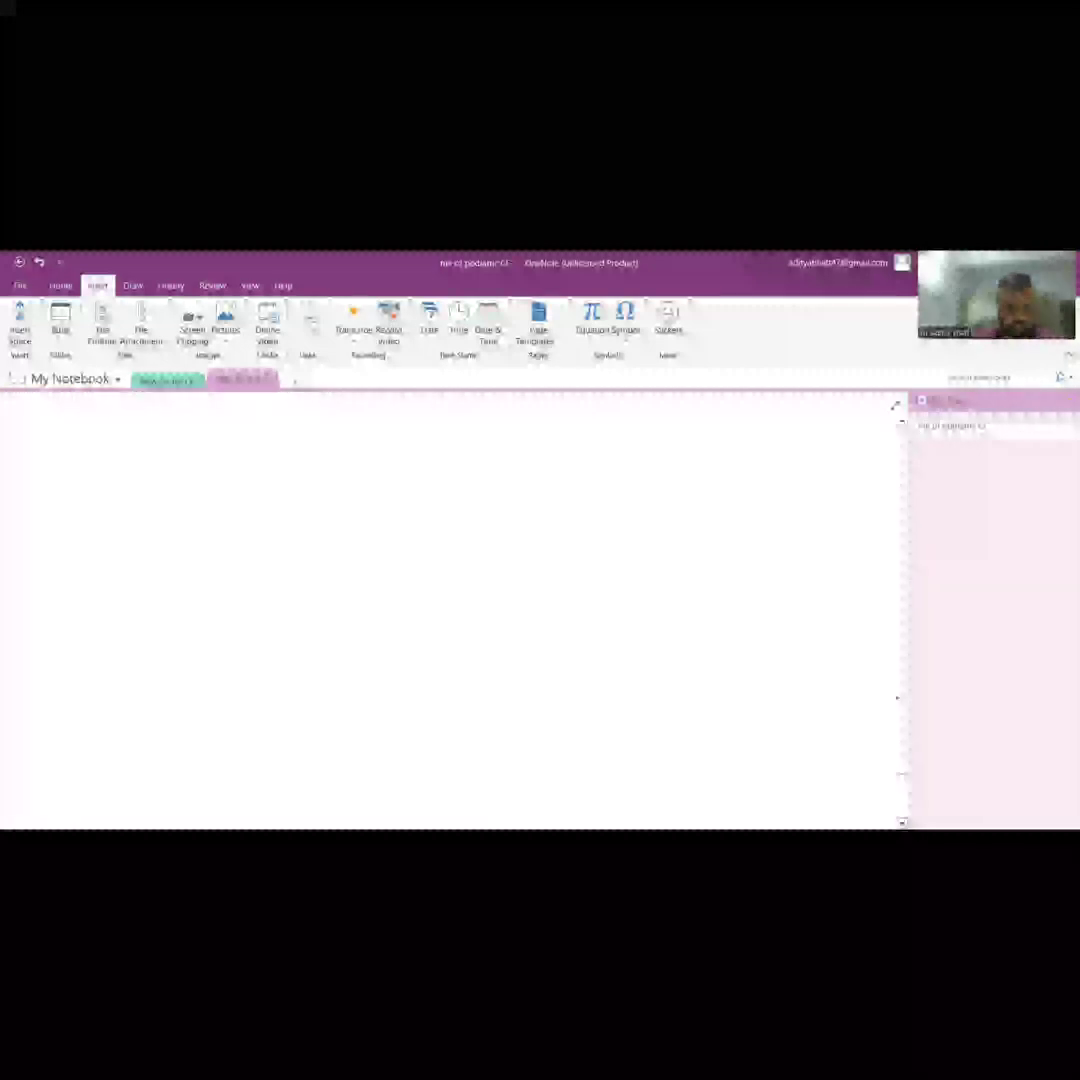
Handwrite the Rx symbol and the calories line 125–130 kcal/kg/d
{"action": "mouse_move", "coordinate": [112, 480]}
{"action": "left_mouse_down"}
{"action": "mouse_move", "coordinate": [118, 450]}
{"action": "mouse_move", "coordinate": [128, 480]}
{"action": "mouse_move", "coordinate": [140, 478]}
{"action": "mouse_move", "coordinate": [128, 525]}
{"action": "mouse_move", "coordinate": [155, 535]}
{"action": "left_mouse_up"}
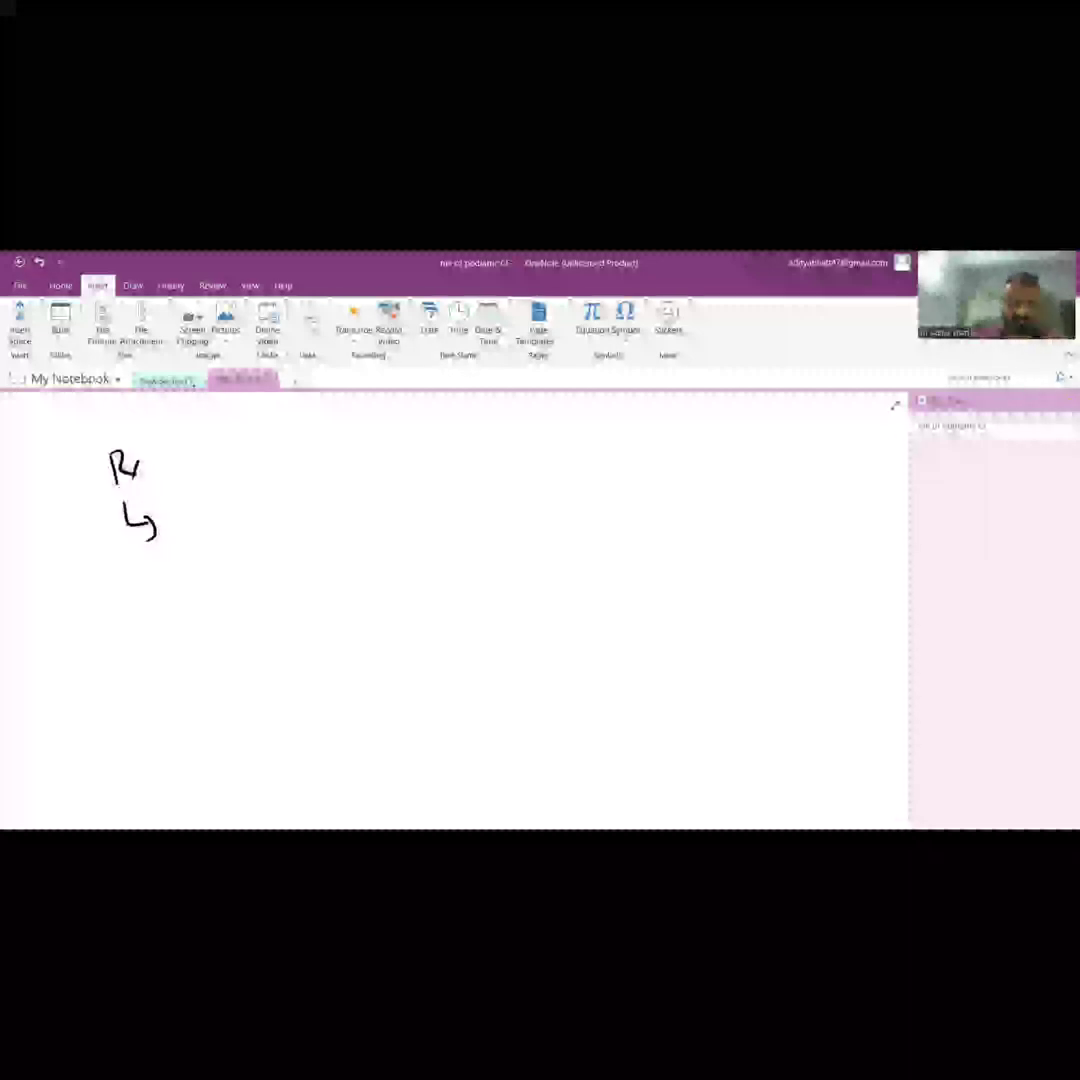
{"action": "mouse_move", "coordinate": [195, 512]}
{"action": "left_mouse_down"}
{"action": "mouse_move", "coordinate": [190, 532]}
{"action": "mouse_move", "coordinate": [222, 532]}
{"action": "left_mouse_up"}
{"action": "mouse_move", "coordinate": [238, 500]}
{"action": "left_mouse_down"}
{"action": "mouse_move", "coordinate": [245, 532]}
{"action": "mouse_move", "coordinate": [286, 508]}
{"action": "left_mouse_up"}
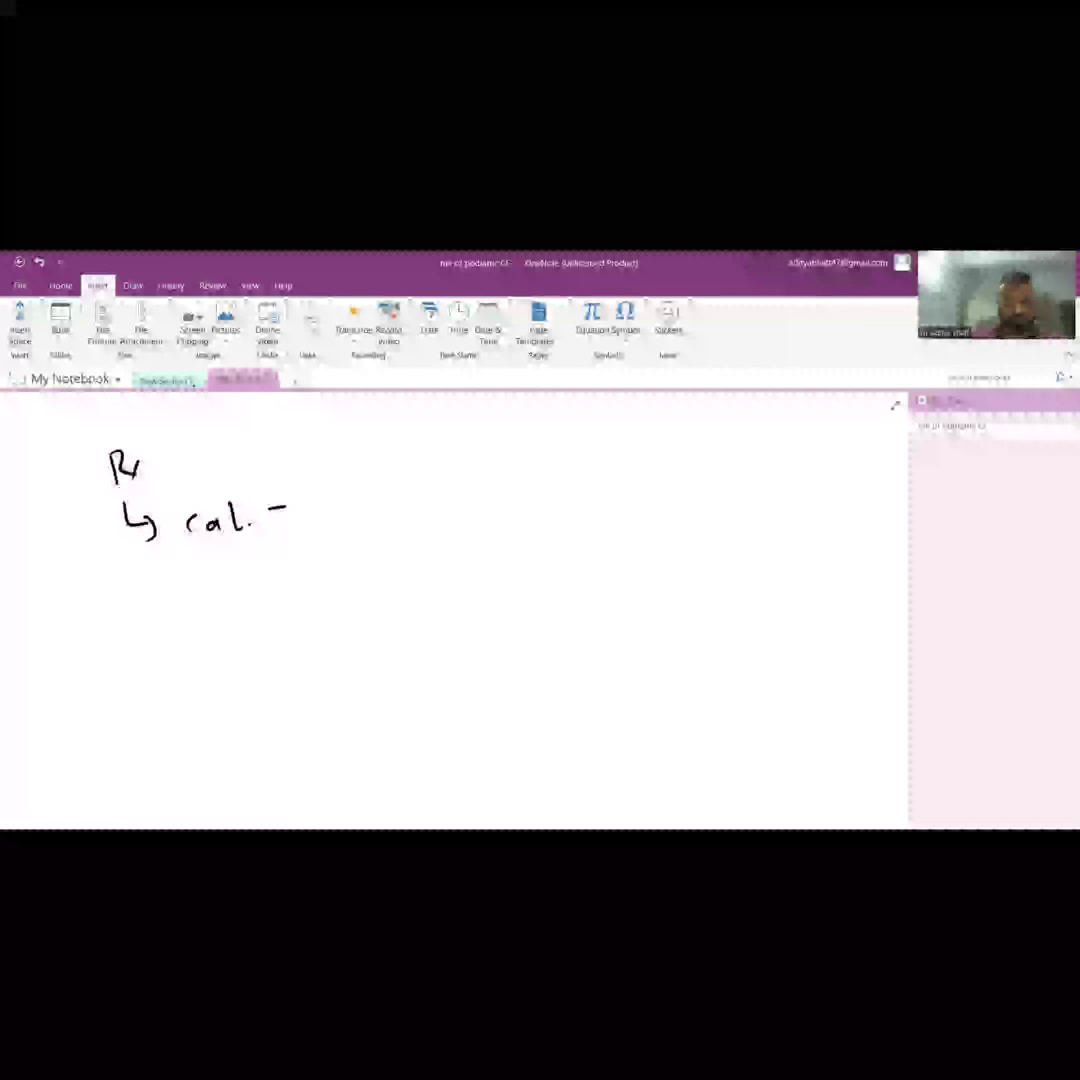
{"action": "mouse_move", "coordinate": [308, 500]}
{"action": "left_mouse_down"}
{"action": "mouse_move", "coordinate": [314, 535]}
{"action": "mouse_move", "coordinate": [352, 533]}
{"action": "left_mouse_up"}
{"action": "left_click_drag", "start_coordinate": [388, 515], "coordinate": [447, 522]}
{"action": "mouse_move", "coordinate": [465, 498]}
{"action": "left_mouse_down"}
{"action": "mouse_move", "coordinate": [468, 520]}
{"action": "mouse_move", "coordinate": [482, 515]}
{"action": "left_mouse_up"}
{"action": "mouse_move", "coordinate": [495, 502]}
{"action": "left_mouse_down"}
{"action": "mouse_move", "coordinate": [498, 516]}
{"action": "mouse_move", "coordinate": [530, 525]}
{"action": "left_mouse_up"}
{"action": "mouse_move", "coordinate": [548, 488]}
{"action": "left_mouse_down"}
{"action": "mouse_move", "coordinate": [556, 535]}
{"action": "mouse_move", "coordinate": [575, 520]}
{"action": "mouse_move", "coordinate": [605, 540]}
{"action": "mouse_move", "coordinate": [672, 507]}
{"action": "left_mouse_up"}
{"action": "mouse_move", "coordinate": [695, 495]}
{"action": "left_mouse_down"}
{"action": "mouse_move", "coordinate": [690, 515]}
{"action": "mouse_move", "coordinate": [738, 515]}
{"action": "left_mouse_up"}
{"action": "left_click_drag", "start_coordinate": [750, 500], "coordinate": [751, 502]}
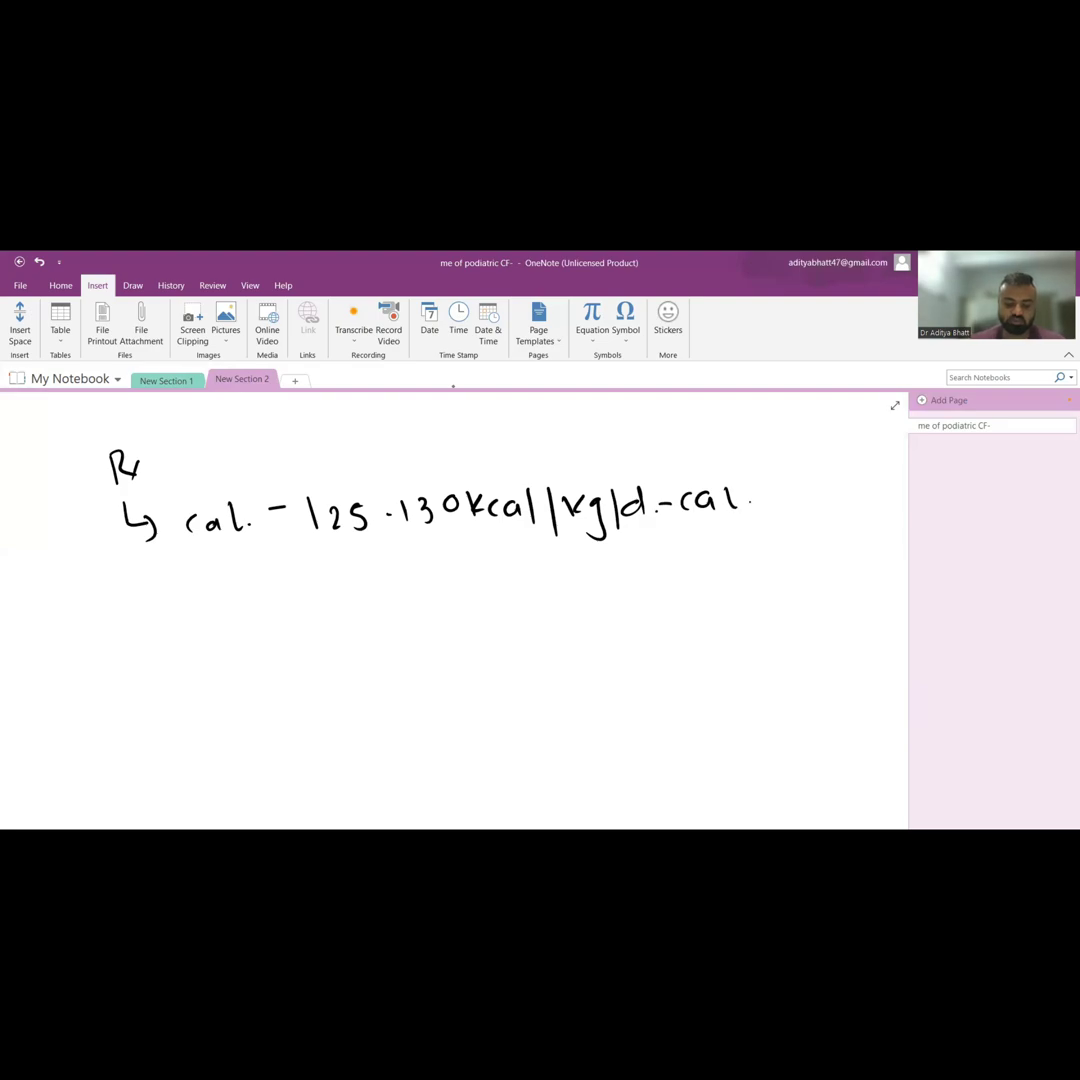
Write the carbs line with its g/kg/d amount and the fats line with its limit
{"action": "mouse_move", "coordinate": [315, 565]}
{"action": "left_mouse_down"}
{"action": "mouse_move", "coordinate": [310, 592]}
{"action": "mouse_move", "coordinate": [320, 595]}
{"action": "left_mouse_up"}
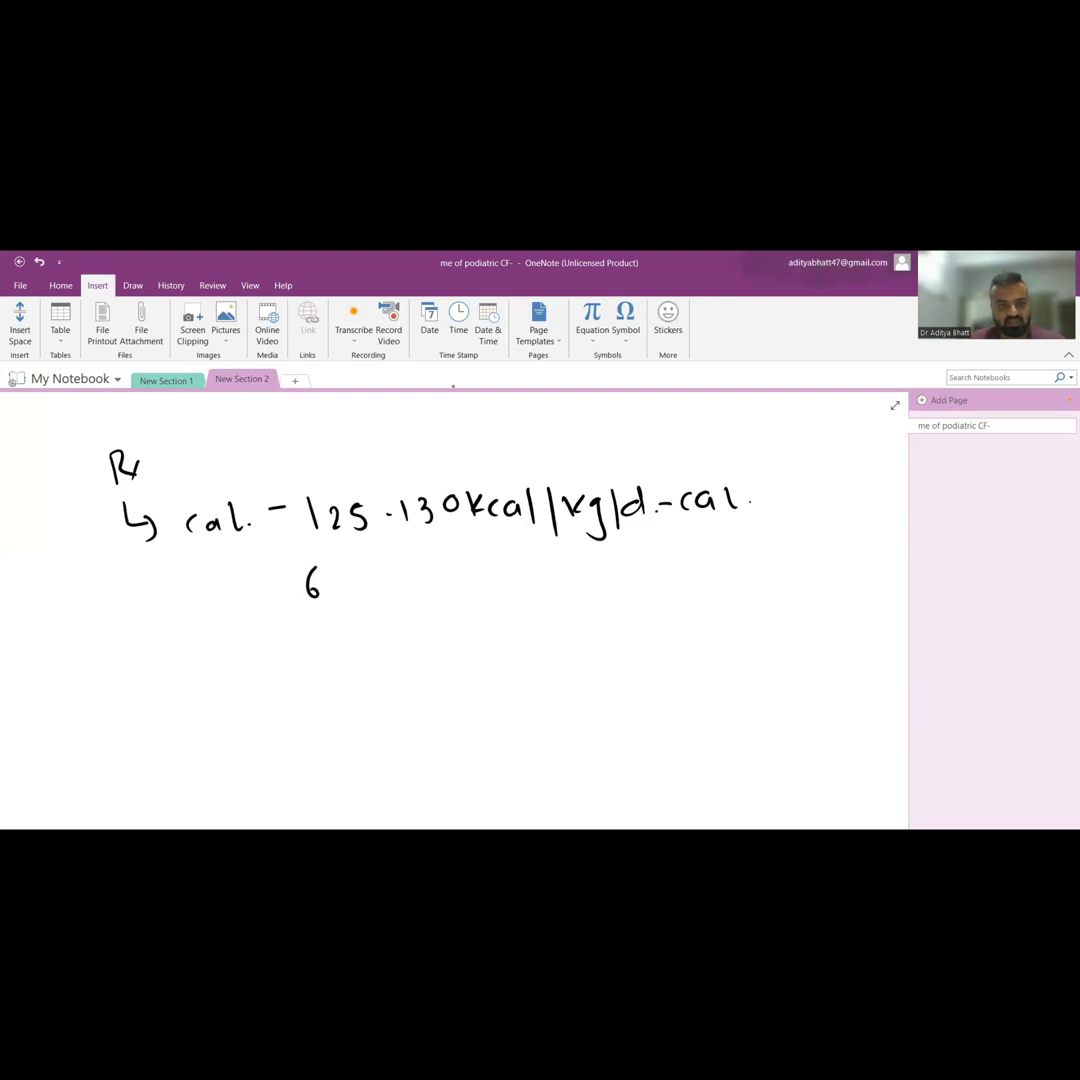
{"action": "mouse_move", "coordinate": [215, 575]}
{"action": "left_mouse_down"}
{"action": "mouse_move", "coordinate": [205, 600]}
{"action": "mouse_move", "coordinate": [265, 598]}
{"action": "left_mouse_up"}
{"action": "mouse_move", "coordinate": [278, 582]}
{"action": "left_mouse_down"}
{"action": "mouse_move", "coordinate": [345, 605]}
{"action": "mouse_move", "coordinate": [395, 588]}
{"action": "mouse_move", "coordinate": [420, 600]}
{"action": "mouse_move", "coordinate": [470, 548]}
{"action": "left_mouse_up"}
{"action": "left_click_drag", "start_coordinate": [484, 570], "coordinate": [485, 571]}
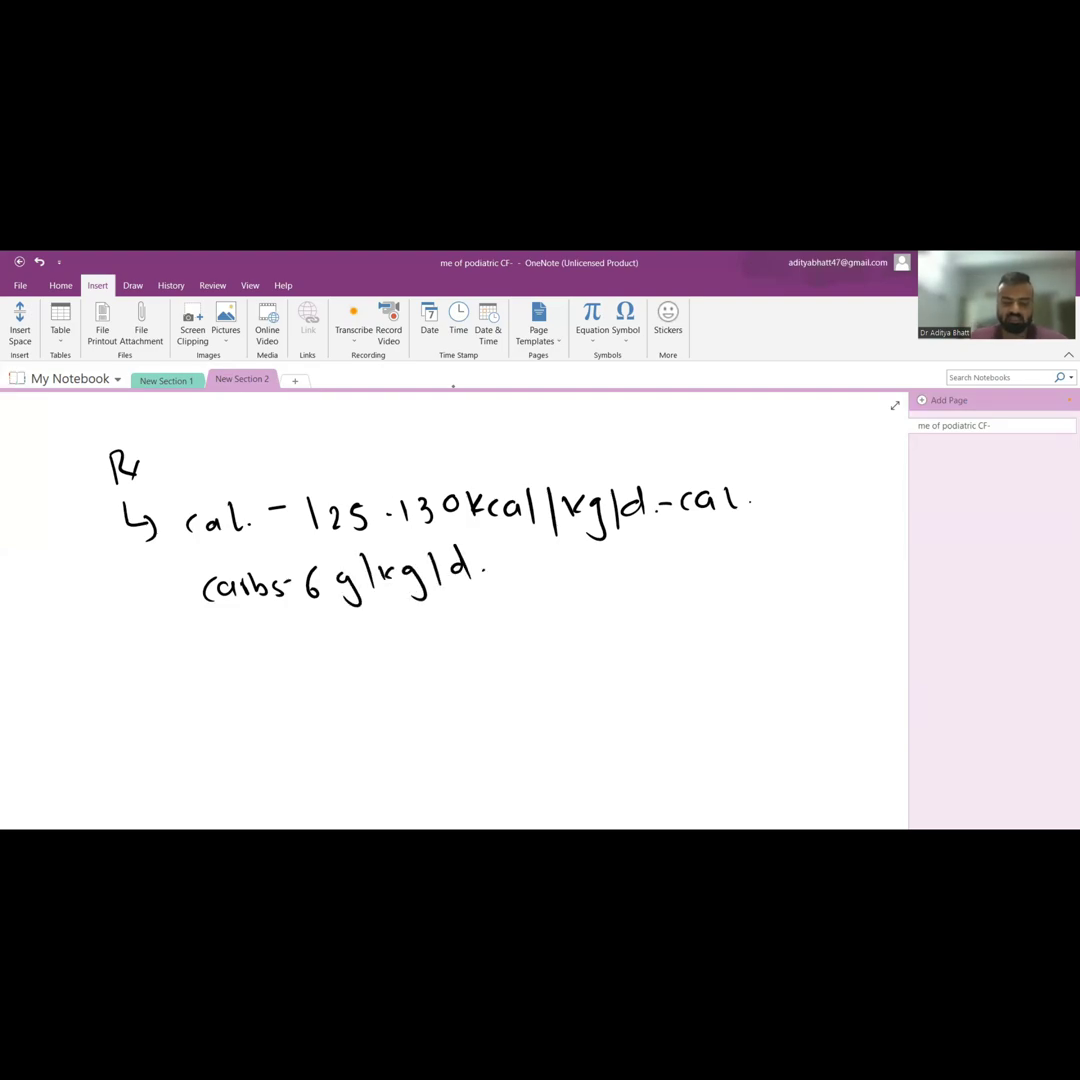
{"action": "mouse_move", "coordinate": [210, 625]}
{"action": "left_mouse_down"}
{"action": "mouse_move", "coordinate": [208, 668]}
{"action": "mouse_move", "coordinate": [218, 645]}
{"action": "left_mouse_up"}
{"action": "mouse_move", "coordinate": [235, 635]}
{"action": "left_mouse_down"}
{"action": "mouse_move", "coordinate": [240, 655]}
{"action": "mouse_move", "coordinate": [275, 655]}
{"action": "left_mouse_up"}
{"action": "mouse_move", "coordinate": [320, 625]}
{"action": "left_mouse_down"}
{"action": "mouse_move", "coordinate": [335, 652]}
{"action": "mouse_move", "coordinate": [381, 646]}
{"action": "left_mouse_up"}
{"action": "mouse_move", "coordinate": [405, 625]}
{"action": "left_mouse_down"}
{"action": "mouse_move", "coordinate": [395, 645]}
{"action": "mouse_move", "coordinate": [415, 665]}
{"action": "mouse_move", "coordinate": [455, 660]}
{"action": "left_mouse_up"}
{"action": "left_click_drag", "start_coordinate": [465, 615], "coordinate": [485, 668]}
{"action": "mouse_move", "coordinate": [525, 610]}
{"action": "left_mouse_down"}
{"action": "mouse_move", "coordinate": [520, 660]}
{"action": "mouse_move", "coordinate": [555, 600]}
{"action": "left_mouse_up"}
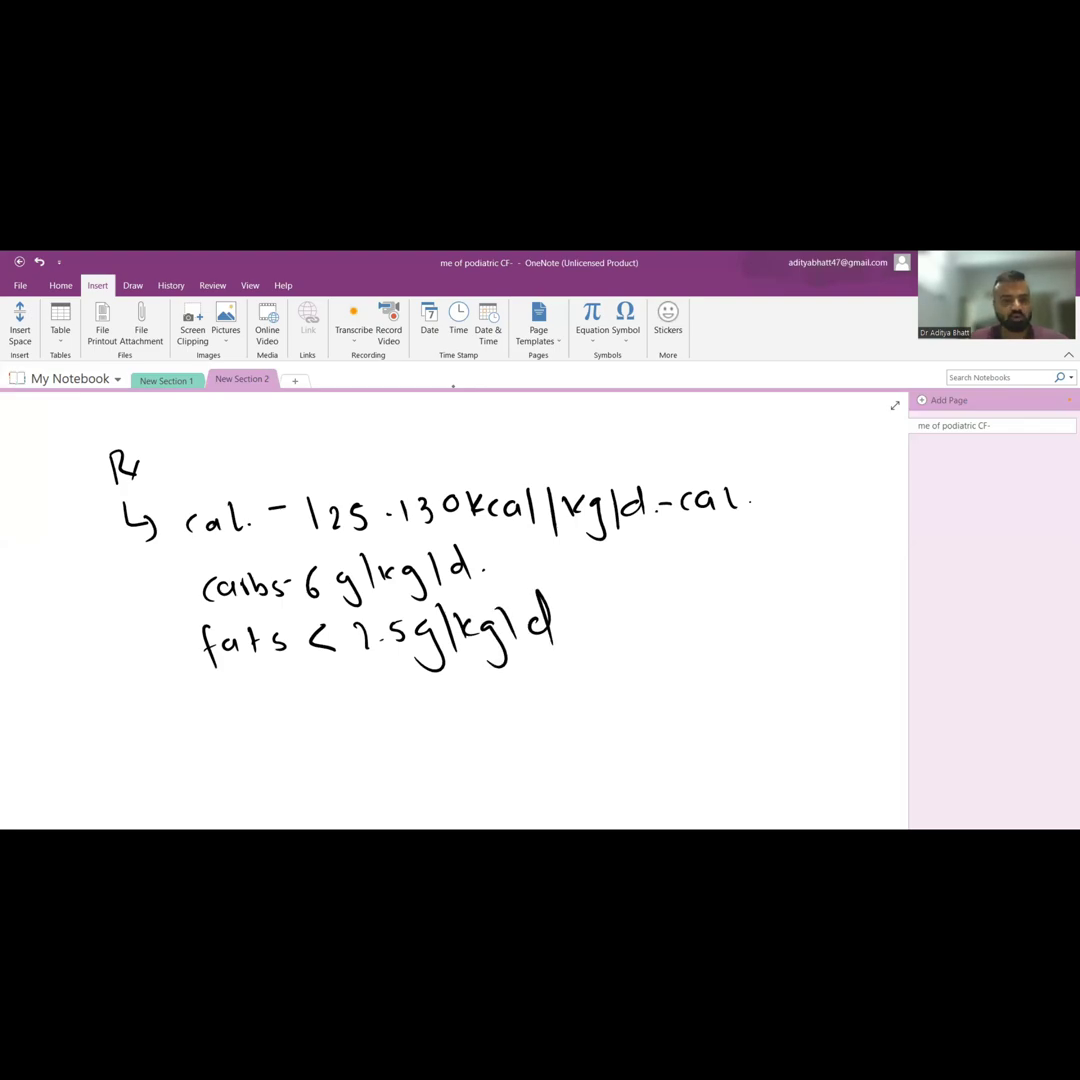
{"action": "mouse_move", "coordinate": [200, 700]}
{"action": "left_mouse_down"}
{"action": "mouse_move", "coordinate": [205, 740]}
{"action": "mouse_move", "coordinate": [255, 720]}
{"action": "mouse_move", "coordinate": [355, 722]}
{"action": "left_mouse_up"}
Add the protein 1.5 g/kg/d line and SpO2 >90% beneath fats
{"action": "mouse_move", "coordinate": [390, 685]}
{"action": "left_mouse_down"}
{"action": "mouse_move", "coordinate": [390, 712]}
{"action": "mouse_move", "coordinate": [420, 740]}
{"action": "mouse_move", "coordinate": [450, 730]}
{"action": "left_mouse_up"}
{"action": "mouse_move", "coordinate": [465, 695]}
{"action": "left_mouse_down"}
{"action": "mouse_move", "coordinate": [500, 738]}
{"action": "mouse_move", "coordinate": [515, 735]}
{"action": "mouse_move", "coordinate": [545, 680]}
{"action": "left_mouse_up"}
{"action": "left_click_drag", "start_coordinate": [552, 695], "coordinate": [553, 697]}
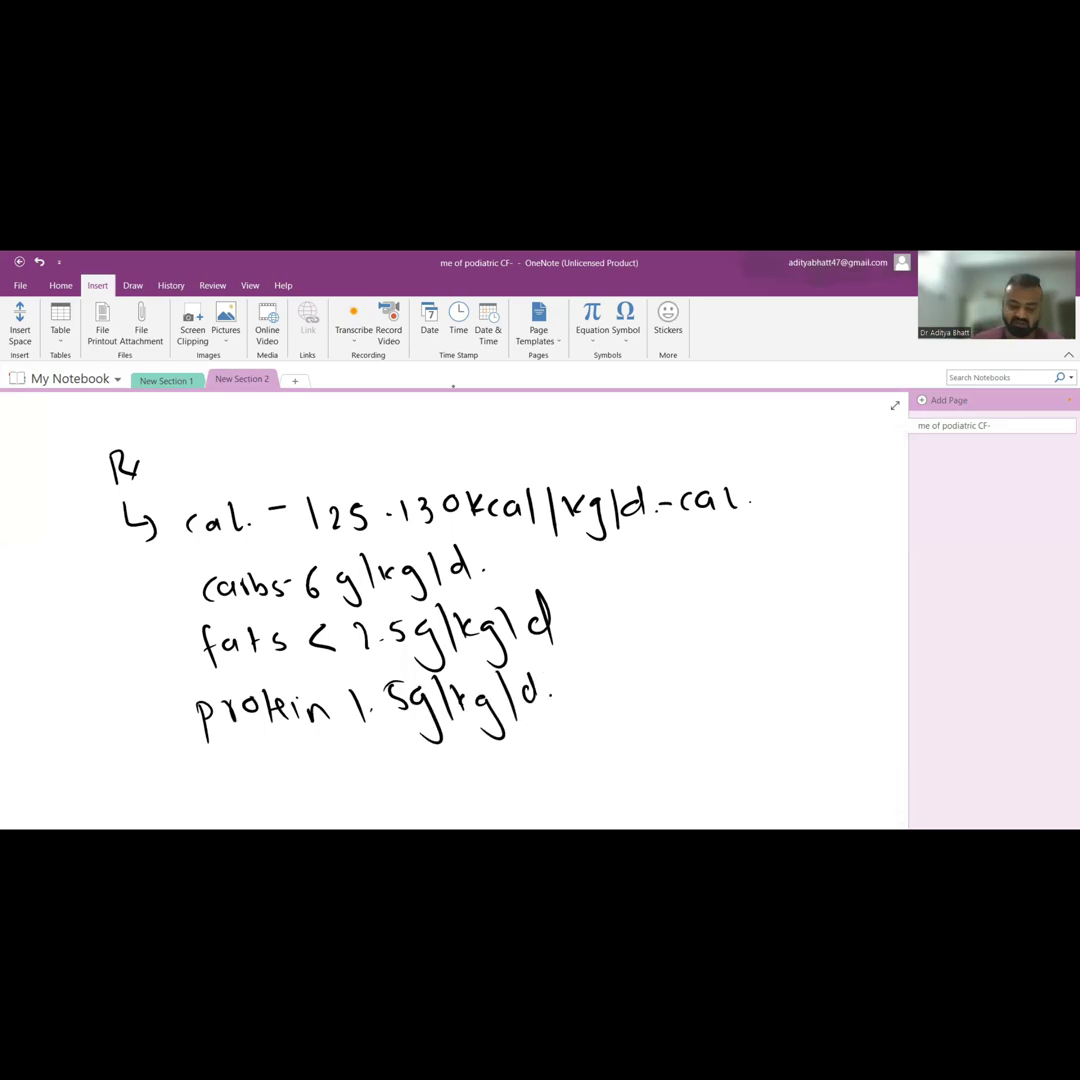
{"action": "mouse_move", "coordinate": [240, 760]}
{"action": "left_mouse_down"}
{"action": "mouse_move", "coordinate": [225, 790]}
{"action": "mouse_move", "coordinate": [258, 800]}
{"action": "mouse_move", "coordinate": [285, 780]}
{"action": "left_mouse_up"}
{"action": "mouse_move", "coordinate": [290, 770]}
{"action": "left_mouse_down"}
{"action": "mouse_move", "coordinate": [322, 800]}
{"action": "mouse_move", "coordinate": [335, 795]}
{"action": "left_mouse_up"}
{"action": "mouse_move", "coordinate": [365, 760]}
{"action": "left_mouse_down"}
{"action": "mouse_move", "coordinate": [378, 790]}
{"action": "mouse_move", "coordinate": [445, 770]}
{"action": "mouse_move", "coordinate": [432, 785]}
{"action": "left_mouse_up"}
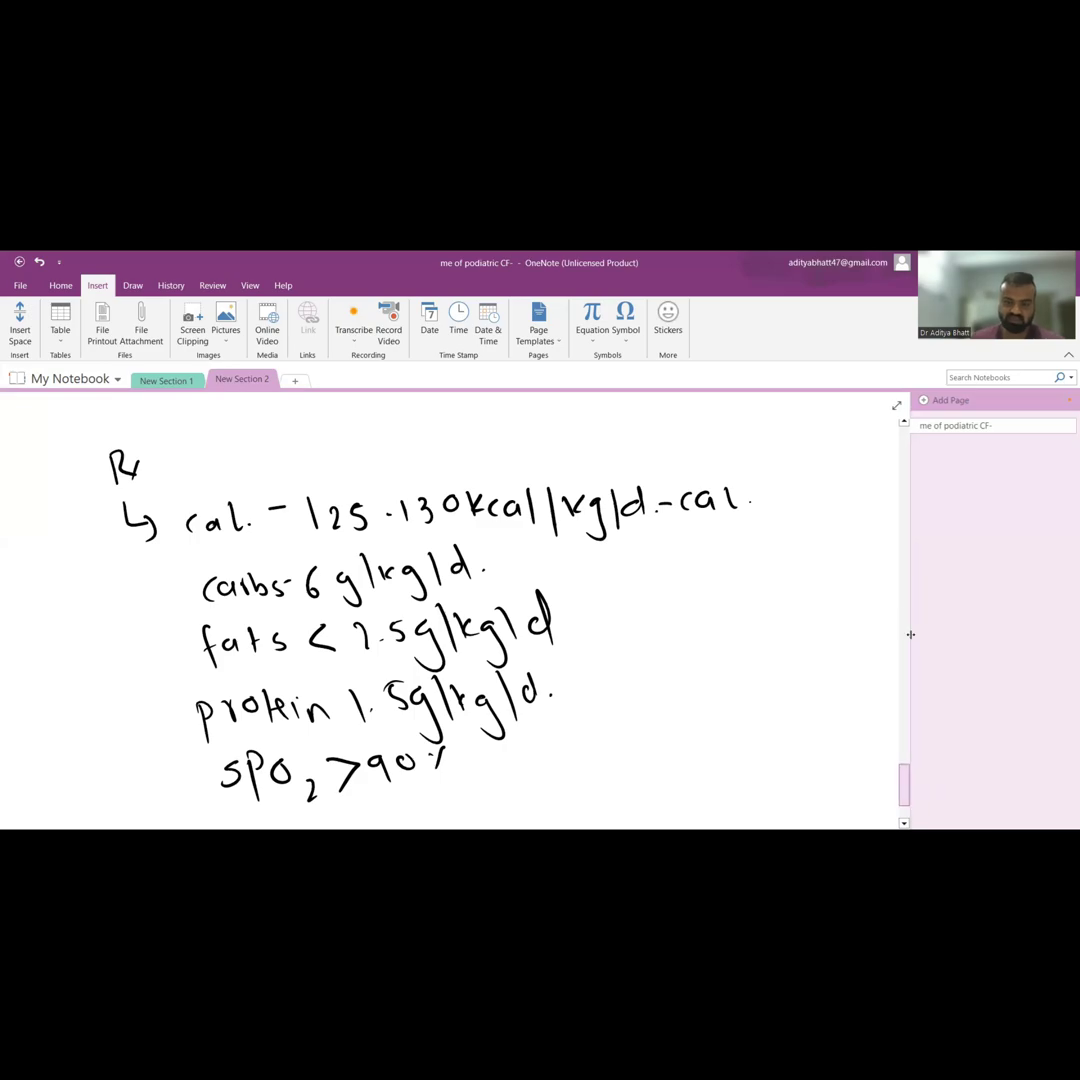
{"action": "scroll", "coordinate": [450, 600], "scroll_direction": "down", "scroll_amount": 3}
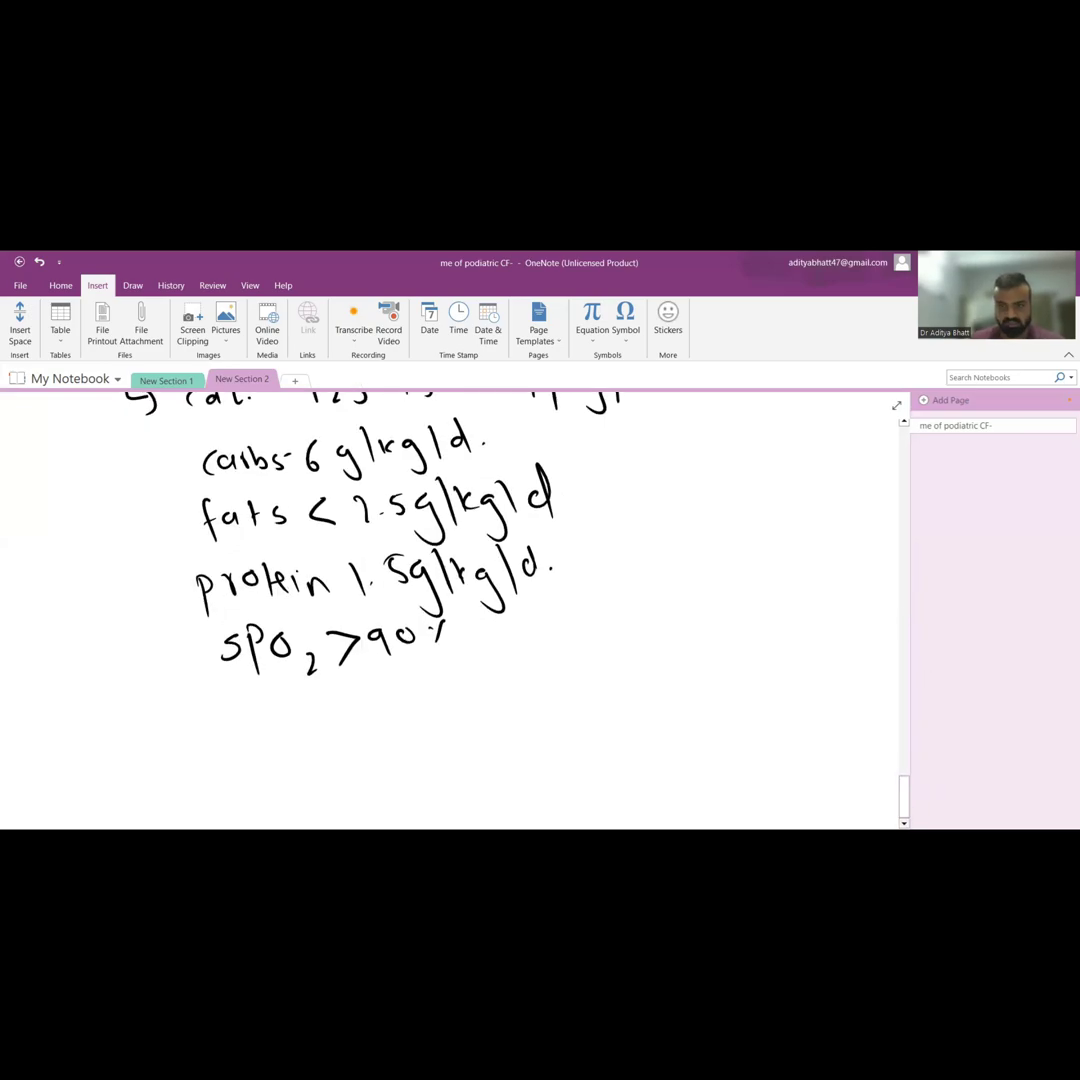
{"action": "scroll", "coordinate": [450, 600], "scroll_direction": "down", "scroll_amount": 3}
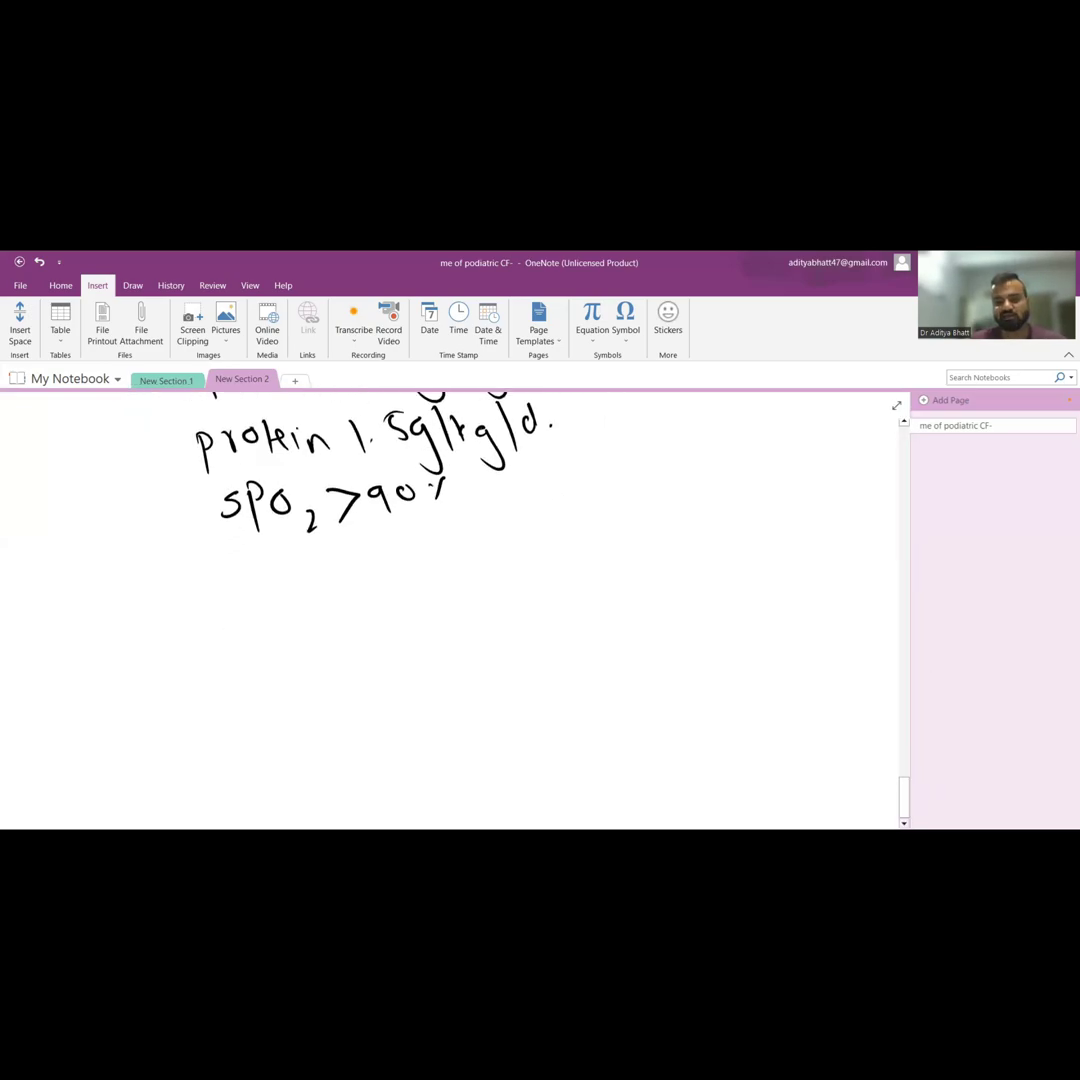
{"action": "scroll", "coordinate": [450, 600], "scroll_direction": "down", "scroll_amount": 3}
Handwrite Diuretic with spironolactone and Furosedine listed beneath it
{"action": "mouse_move", "coordinate": [133, 465]}
{"action": "left_mouse_down"}
{"action": "mouse_move", "coordinate": [135, 498]}
{"action": "mouse_move", "coordinate": [185, 492]}
{"action": "mouse_move", "coordinate": [203, 470]}
{"action": "mouse_move", "coordinate": [215, 488]}
{"action": "mouse_move", "coordinate": [252, 488]}
{"action": "left_mouse_up"}
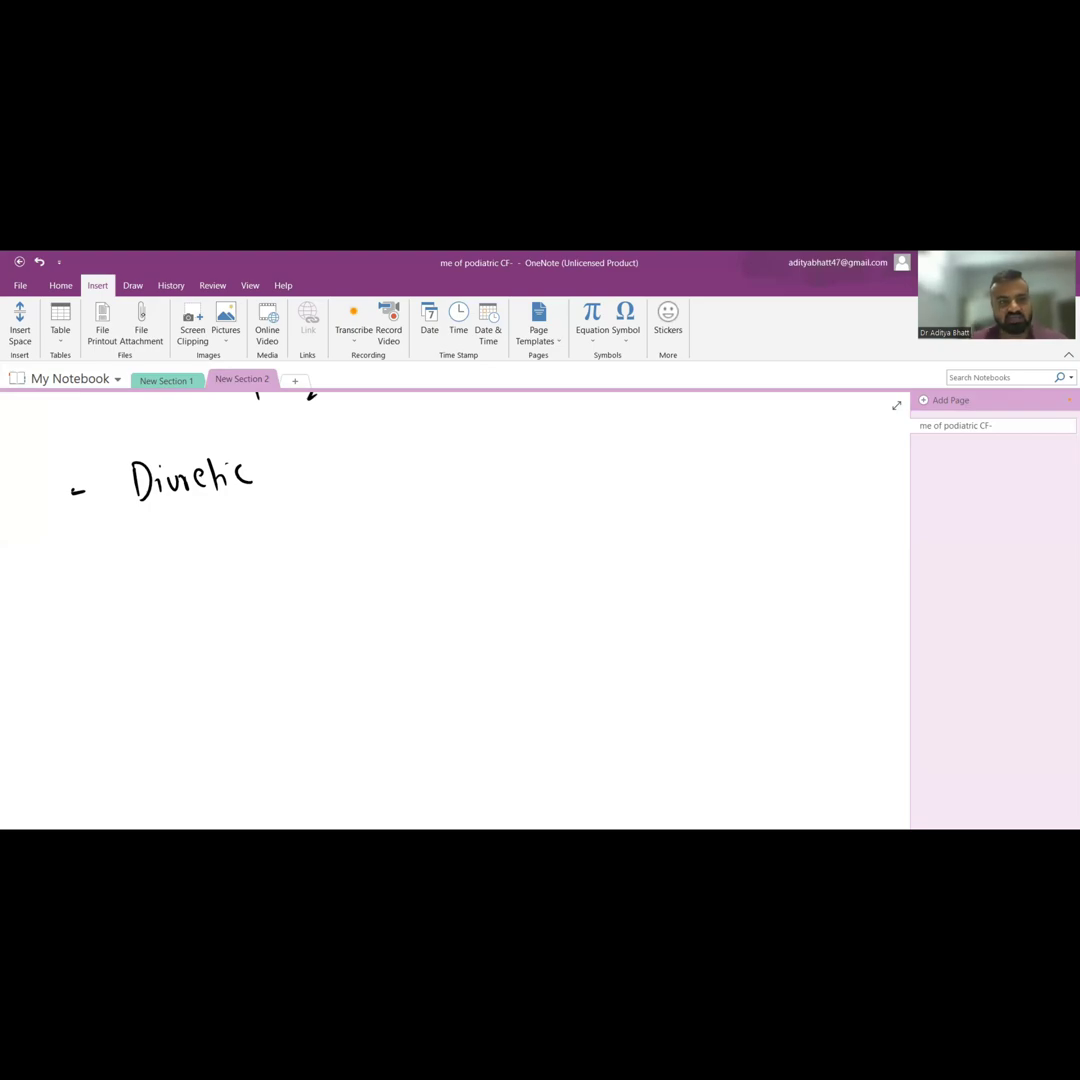
{"action": "mouse_move", "coordinate": [186, 520]}
{"action": "left_mouse_down"}
{"action": "mouse_move", "coordinate": [195, 545]}
{"action": "mouse_move", "coordinate": [218, 555]}
{"action": "mouse_move", "coordinate": [248, 540]}
{"action": "mouse_move", "coordinate": [310, 545]}
{"action": "left_mouse_up"}
{"action": "mouse_move", "coordinate": [312, 520]}
{"action": "left_mouse_down"}
{"action": "mouse_move", "coordinate": [325, 545]}
{"action": "mouse_move", "coordinate": [422, 540]}
{"action": "left_mouse_up"}
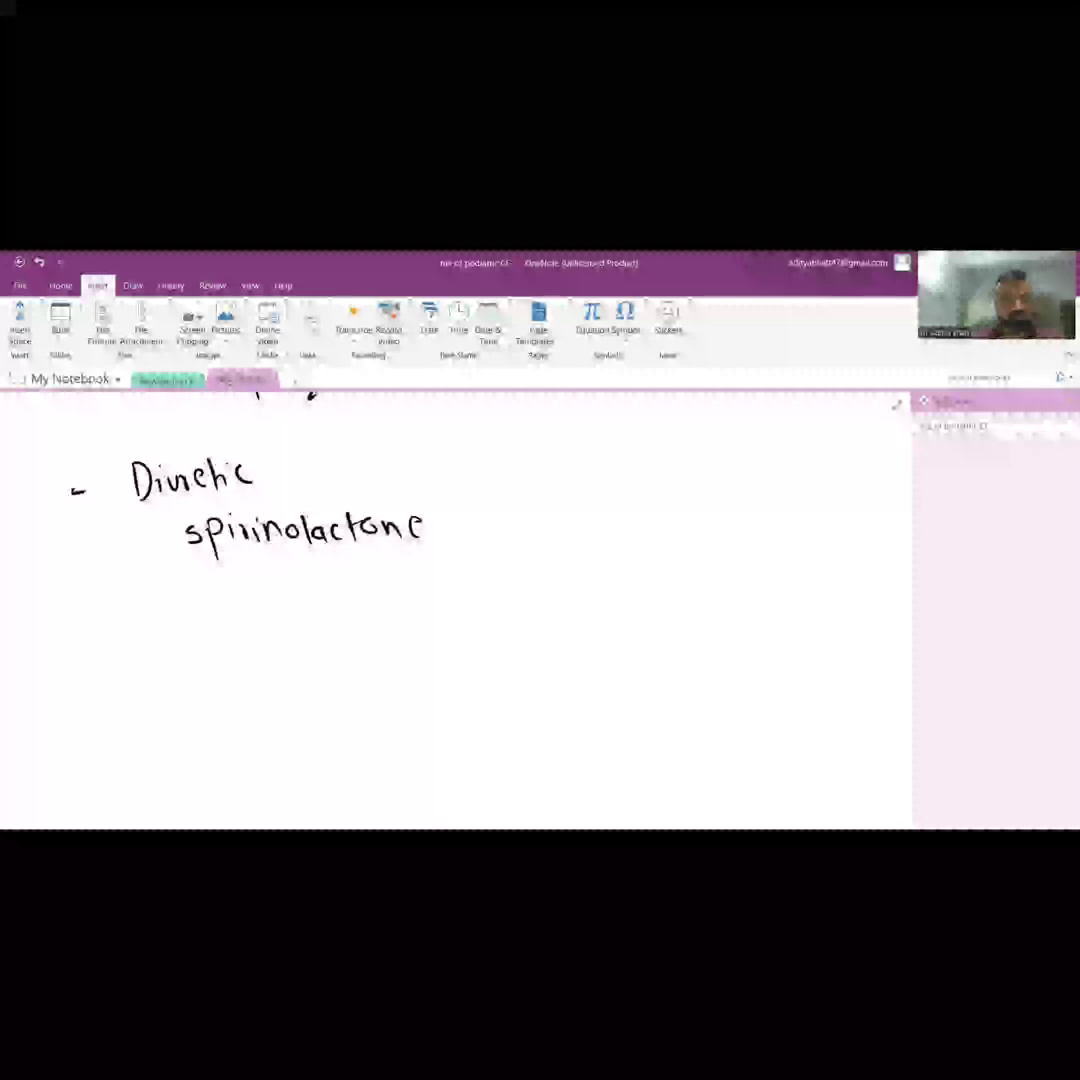
{"action": "mouse_move", "coordinate": [195, 575]}
{"action": "left_mouse_down"}
{"action": "mouse_move", "coordinate": [215, 600]}
{"action": "mouse_move", "coordinate": [398, 602]}
{"action": "left_mouse_up"}
Add dashed items ACEI and β blockers below the diuretics
{"action": "mouse_move", "coordinate": [60, 676]}
{"action": "left_mouse_down"}
{"action": "mouse_move", "coordinate": [112, 695]}
{"action": "mouse_move", "coordinate": [148, 690]}
{"action": "left_mouse_up"}
{"action": "mouse_move", "coordinate": [178, 658]}
{"action": "left_mouse_down"}
{"action": "mouse_move", "coordinate": [180, 688]}
{"action": "mouse_move", "coordinate": [215, 692]}
{"action": "left_mouse_up"}
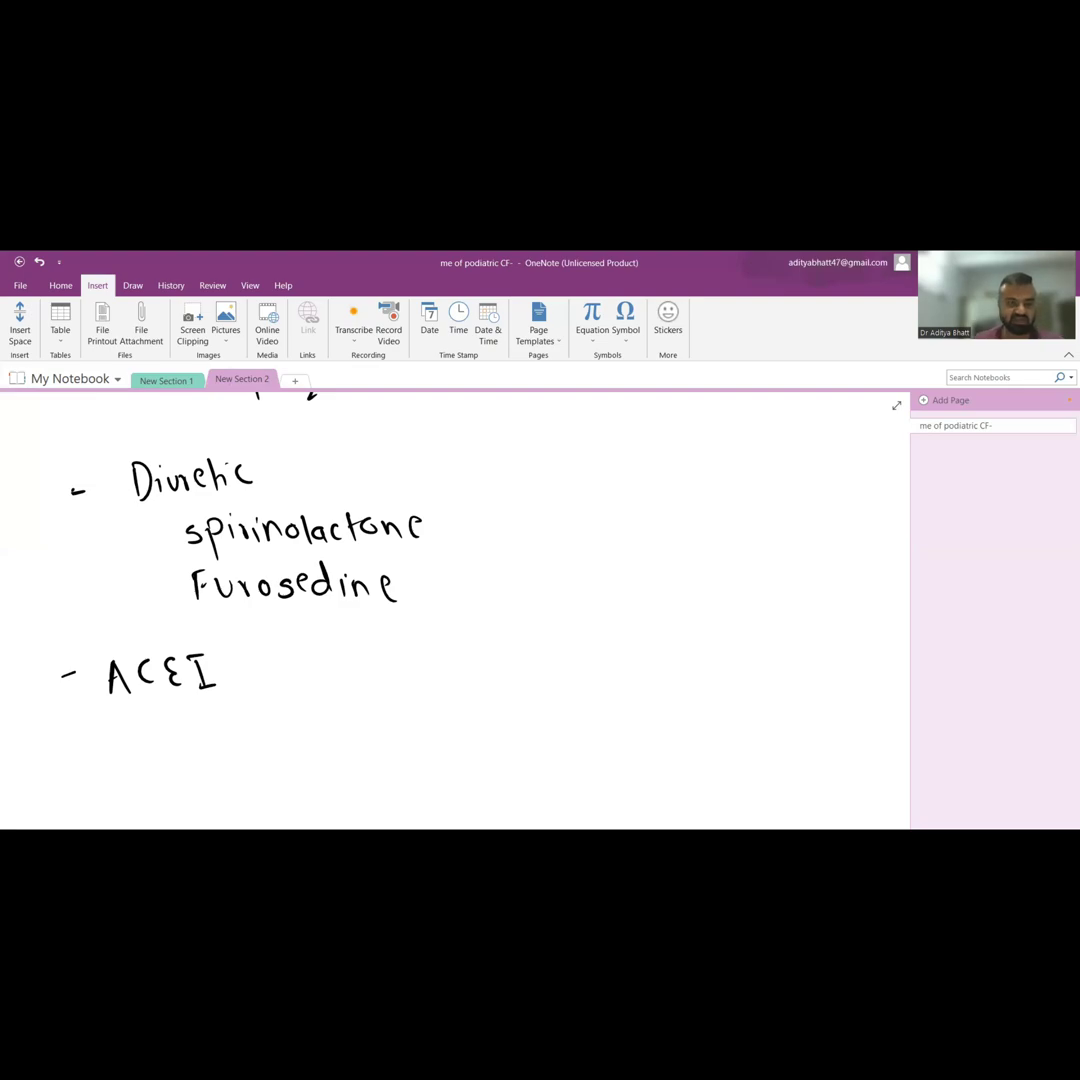
{"action": "mouse_move", "coordinate": [61, 754]}
{"action": "left_mouse_down"}
{"action": "mouse_move", "coordinate": [77, 748]}
{"action": "mouse_move", "coordinate": [100, 780]}
{"action": "mouse_move", "coordinate": [118, 760]}
{"action": "mouse_move", "coordinate": [192, 752]}
{"action": "left_mouse_up"}
{"action": "mouse_move", "coordinate": [200, 740]}
{"action": "left_mouse_down"}
{"action": "mouse_move", "coordinate": [235, 755]}
{"action": "mouse_move", "coordinate": [282, 728]}
{"action": "mouse_move", "coordinate": [292, 748]}
{"action": "left_mouse_up"}
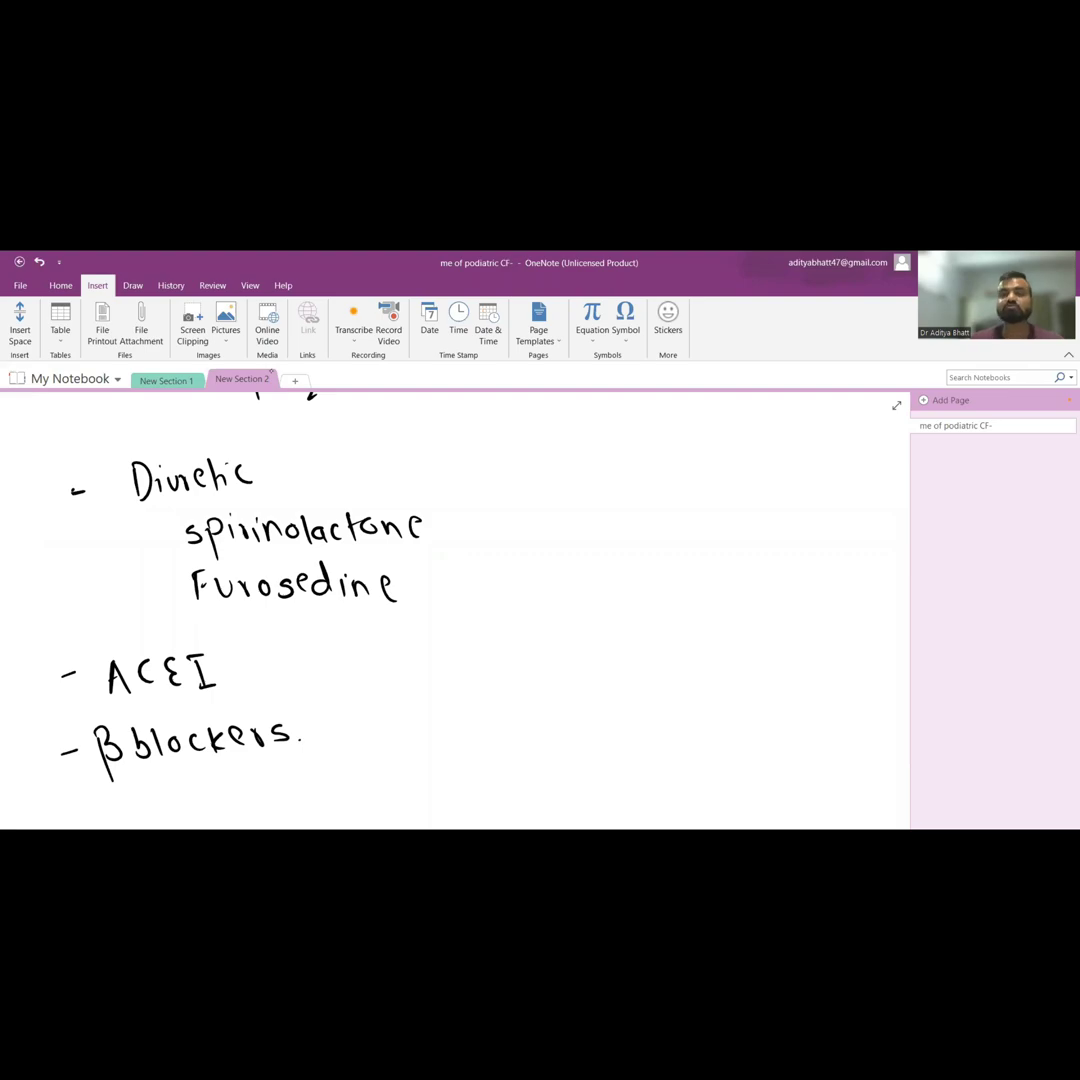
{"action": "scroll", "coordinate": [450, 600], "scroll_direction": "down", "scroll_amount": 2}
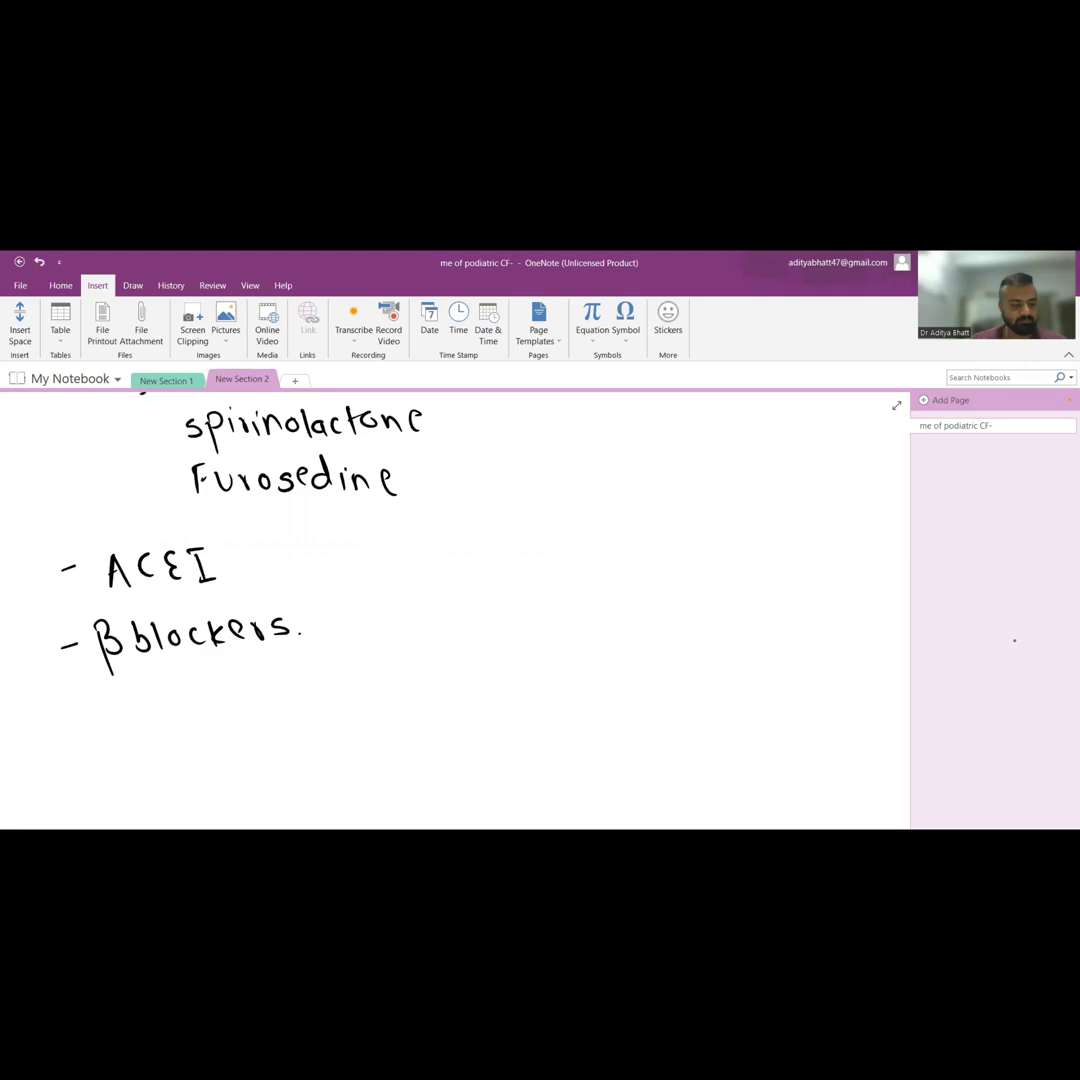
Handwrite Digoxin → DOC PHF and a vasopressor item below β blockers
{"action": "mouse_move", "coordinate": [58, 718]}
{"action": "left_mouse_down"}
{"action": "mouse_move", "coordinate": [141, 735]}
{"action": "mouse_move", "coordinate": [160, 752]}
{"action": "mouse_move", "coordinate": [185, 725]}
{"action": "mouse_move", "coordinate": [213, 720]}
{"action": "left_mouse_up"}
{"action": "mouse_move", "coordinate": [222, 708]}
{"action": "left_mouse_down"}
{"action": "mouse_move", "coordinate": [242, 720]}
{"action": "mouse_move", "coordinate": [288, 706]}
{"action": "mouse_move", "coordinate": [278, 720]}
{"action": "mouse_move", "coordinate": [330, 718]}
{"action": "left_mouse_up"}
{"action": "mouse_move", "coordinate": [350, 695]}
{"action": "left_mouse_down"}
{"action": "mouse_move", "coordinate": [352, 715]}
{"action": "mouse_move", "coordinate": [410, 718]}
{"action": "mouse_move", "coordinate": [420, 702]}
{"action": "left_mouse_up"}
{"action": "mouse_move", "coordinate": [438, 688]}
{"action": "left_mouse_down"}
{"action": "mouse_move", "coordinate": [440, 716]}
{"action": "mouse_move", "coordinate": [474, 716]}
{"action": "left_mouse_up"}
{"action": "left_click_drag", "start_coordinate": [472, 690], "coordinate": [488, 700]}
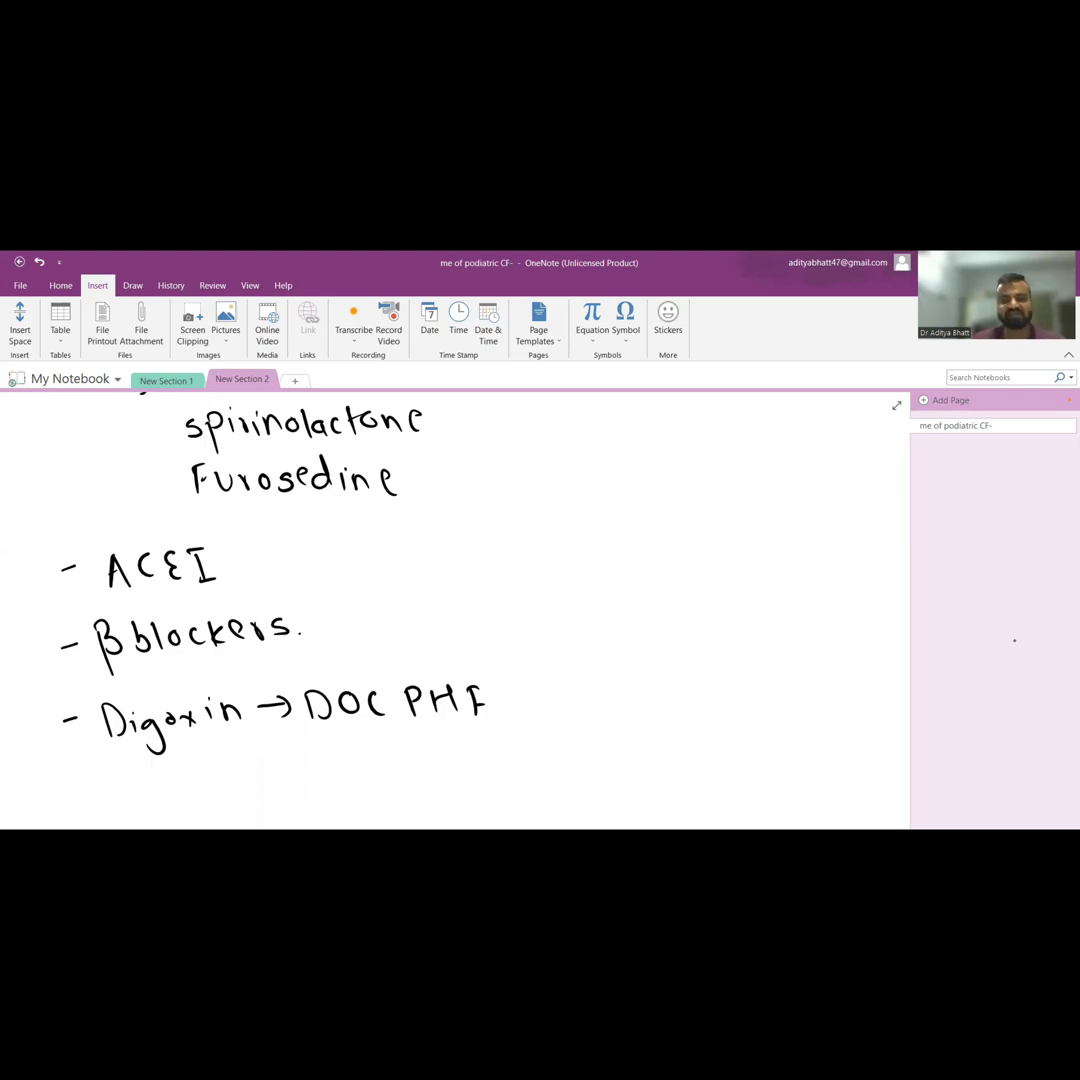
{"action": "scroll", "coordinate": [936, 742], "scroll_direction": "down", "scroll_amount": 2}
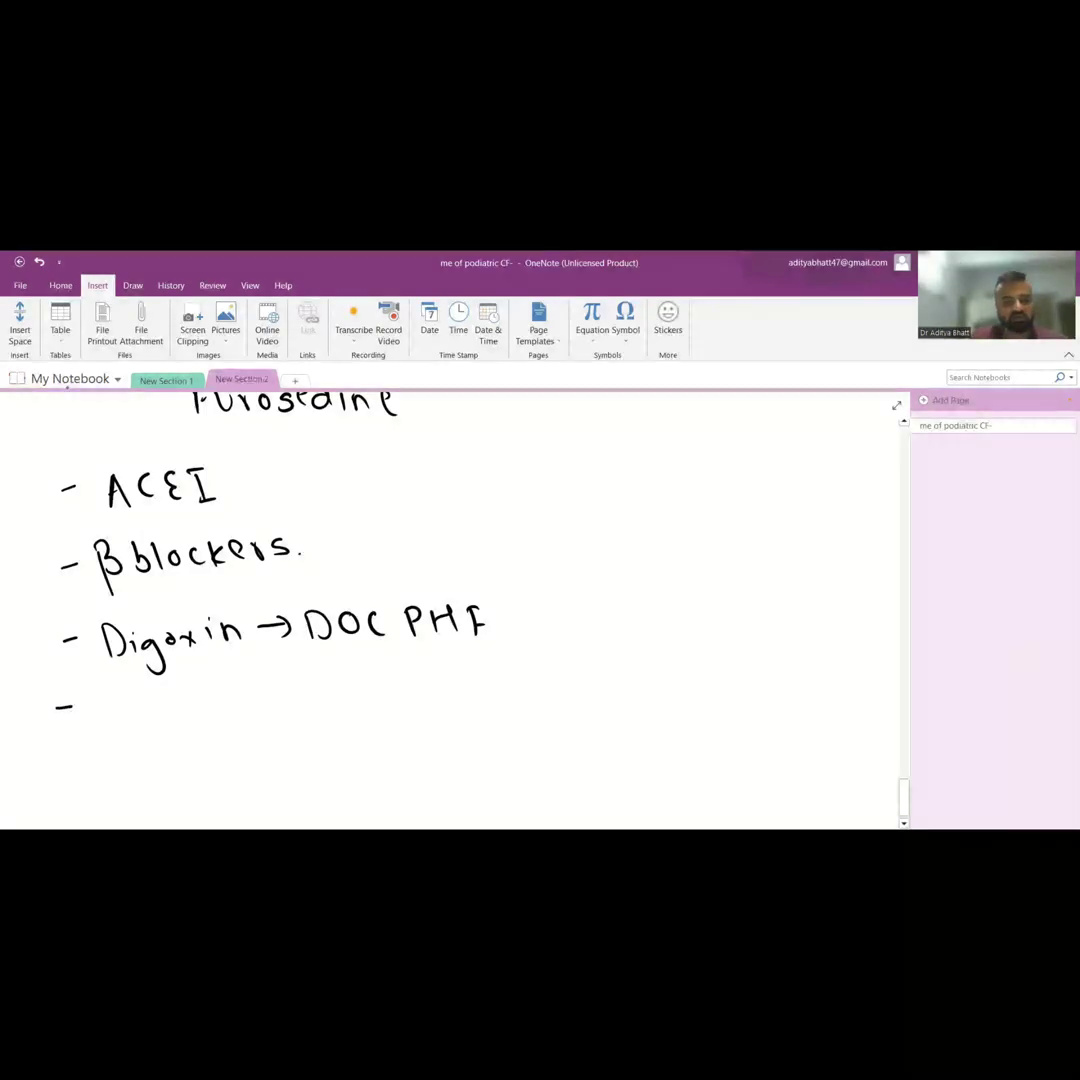
{"action": "left_click_drag", "start_coordinate": [102, 700], "coordinate": [320, 702]}
Write PDE3 inhibitors – milrinone ↳ ionodilator, then start the levosimendan item
{"action": "mouse_move", "coordinate": [58, 778]}
{"action": "left_mouse_down"}
{"action": "mouse_move", "coordinate": [120, 765]}
{"action": "mouse_move", "coordinate": [160, 788]}
{"action": "mouse_move", "coordinate": [215, 788]}
{"action": "left_mouse_up"}
{"action": "mouse_move", "coordinate": [230, 765]}
{"action": "left_mouse_down"}
{"action": "mouse_move", "coordinate": [262, 782]}
{"action": "mouse_move", "coordinate": [300, 780]}
{"action": "left_mouse_up"}
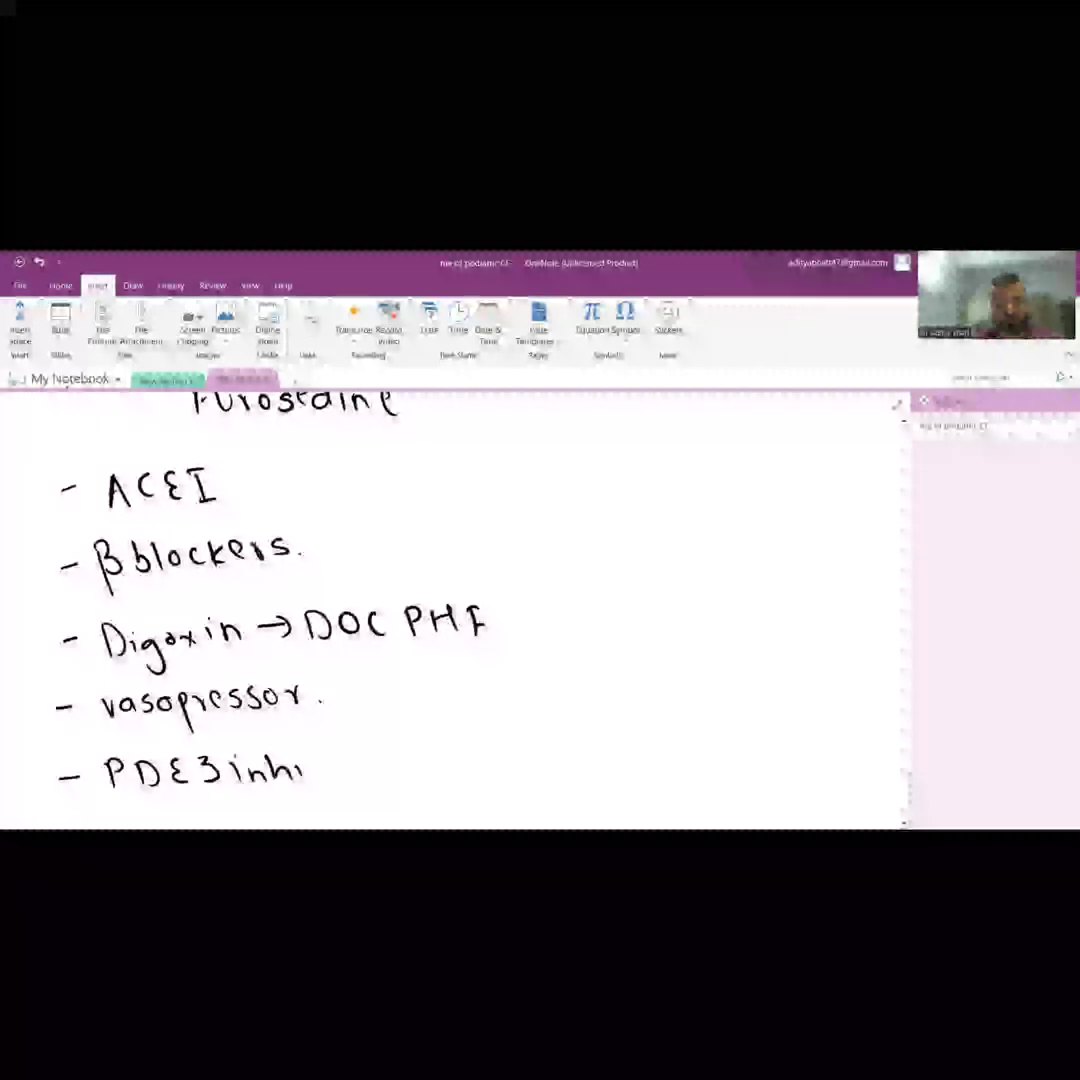
{"action": "mouse_move", "coordinate": [320, 755]}
{"action": "left_mouse_down"}
{"action": "mouse_move", "coordinate": [335, 785]}
{"action": "mouse_move", "coordinate": [400, 775]}
{"action": "mouse_move", "coordinate": [482, 725]}
{"action": "mouse_move", "coordinate": [522, 752]}
{"action": "left_mouse_up"}
{"action": "mouse_move", "coordinate": [532, 720]}
{"action": "left_mouse_down"}
{"action": "mouse_move", "coordinate": [545, 755]}
{"action": "mouse_move", "coordinate": [645, 740]}
{"action": "left_mouse_up"}
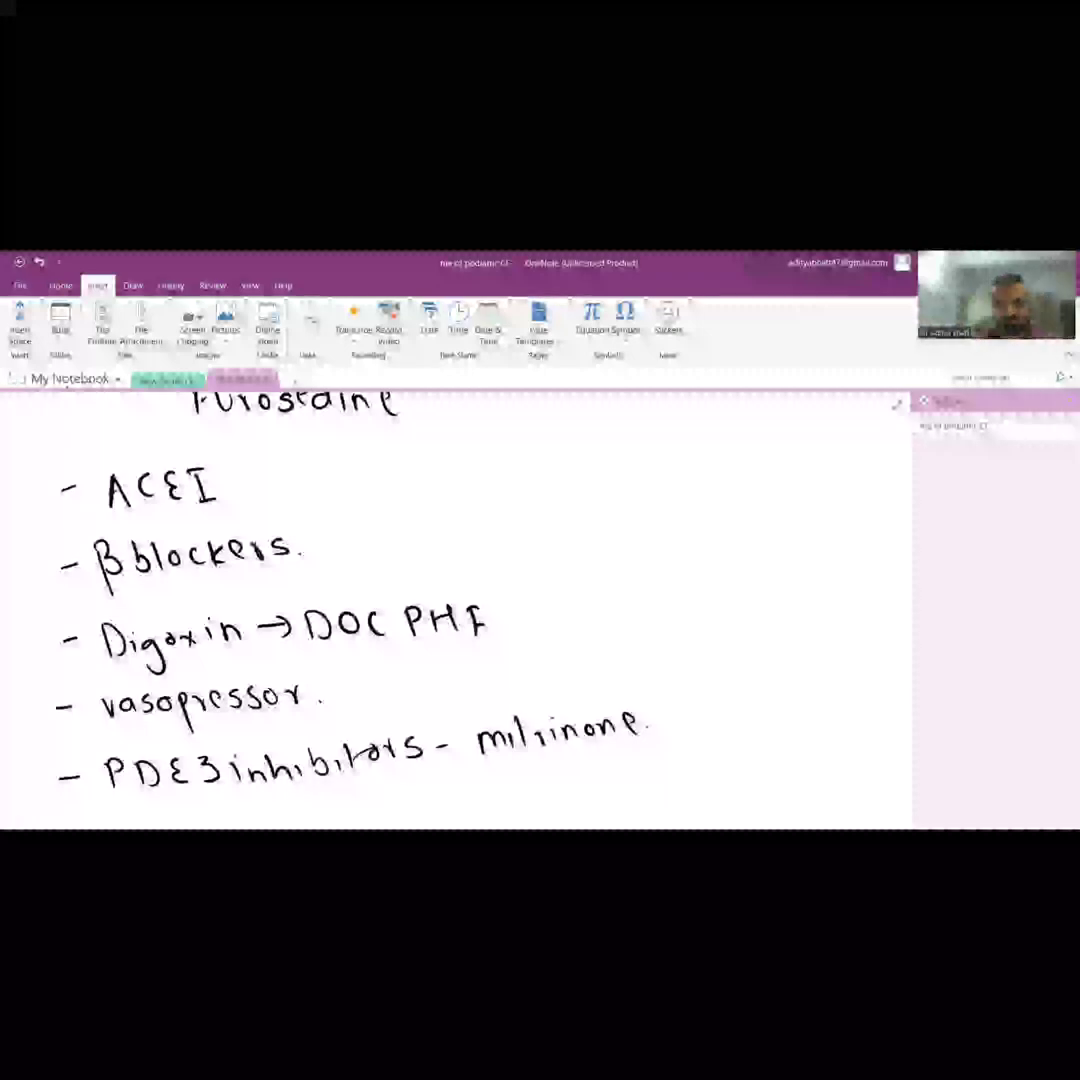
{"action": "mouse_move", "coordinate": [348, 785]}
{"action": "left_mouse_down"}
{"action": "mouse_move", "coordinate": [398, 800]}
{"action": "mouse_move", "coordinate": [600, 798]}
{"action": "left_mouse_up"}
{"action": "left_click_drag", "start_coordinate": [622, 790], "coordinate": [624, 793]}
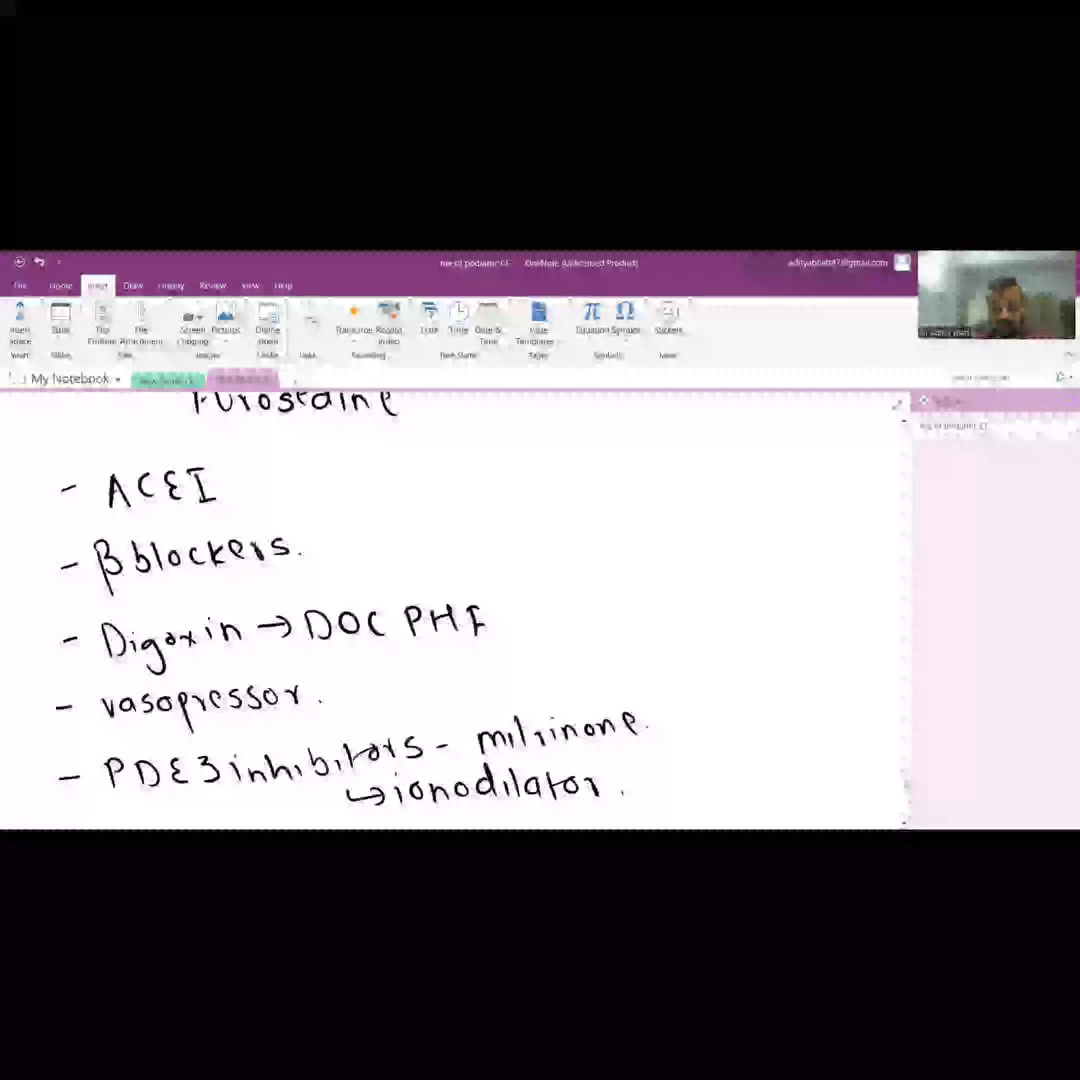
{"action": "scroll", "coordinate": [450, 600], "scroll_direction": "down", "scroll_amount": 3}
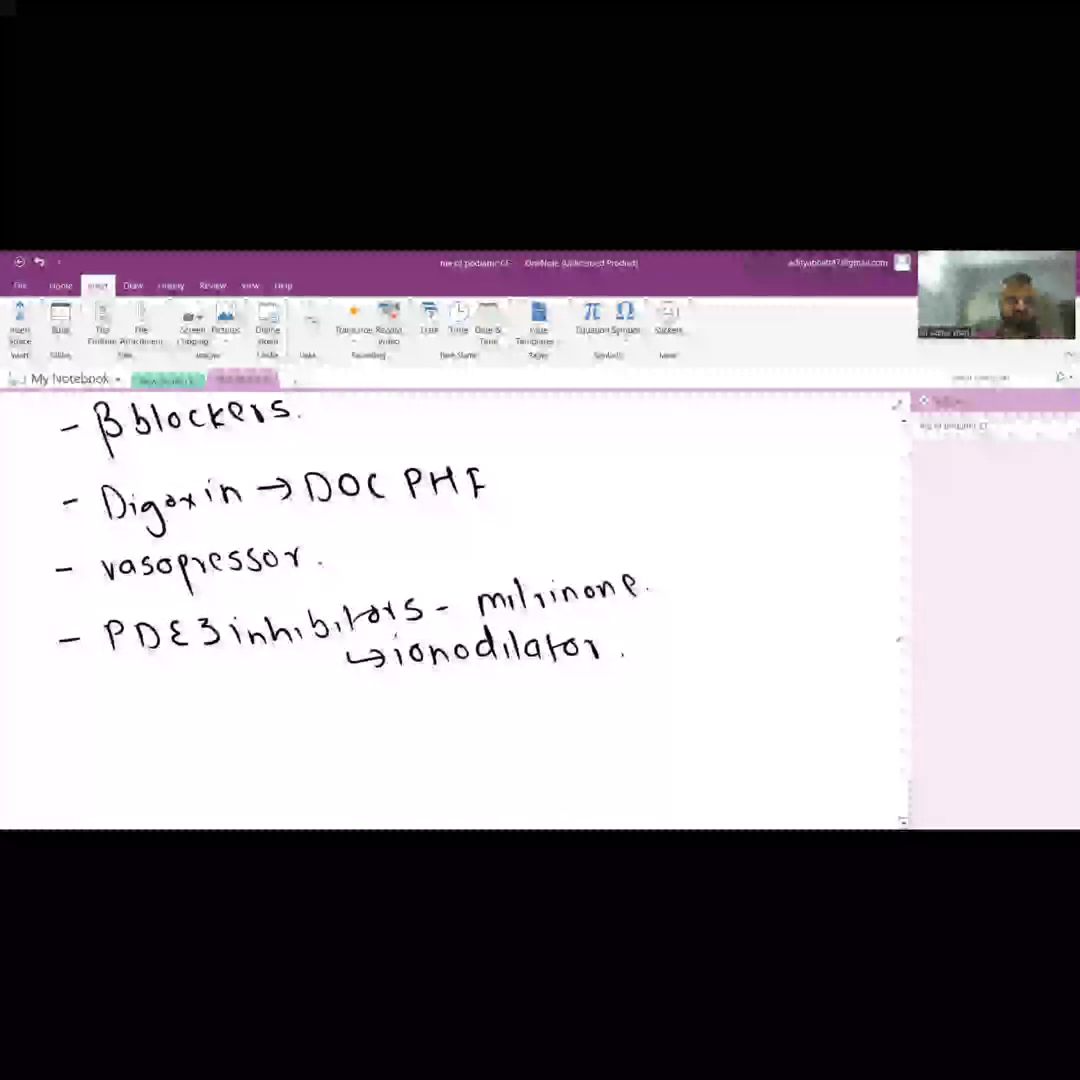
{"action": "left_click_drag", "start_coordinate": [52, 746], "coordinate": [330, 750]}
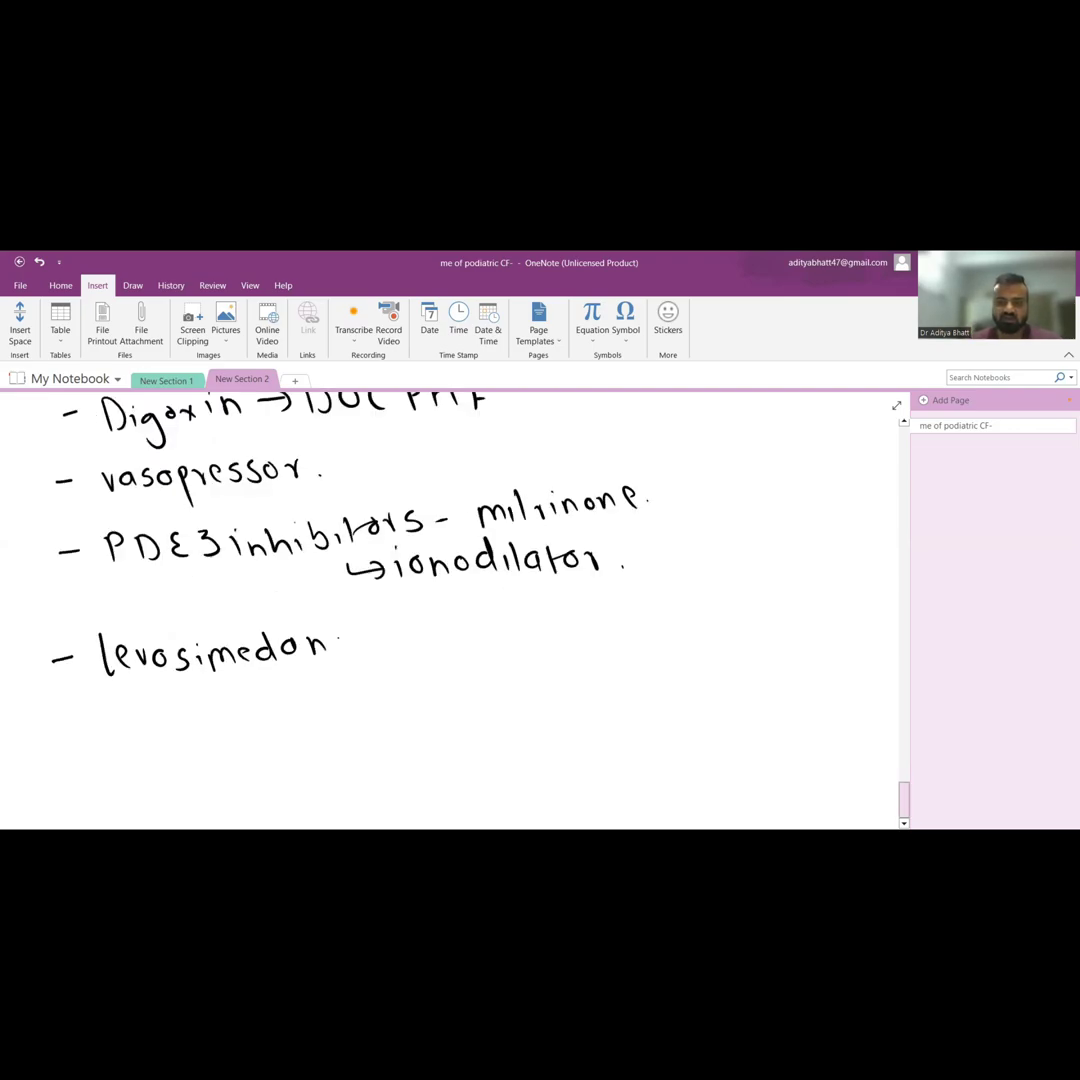
{"action": "scroll", "coordinate": [450, 600], "scroll_direction": "down", "scroll_amount": 5}
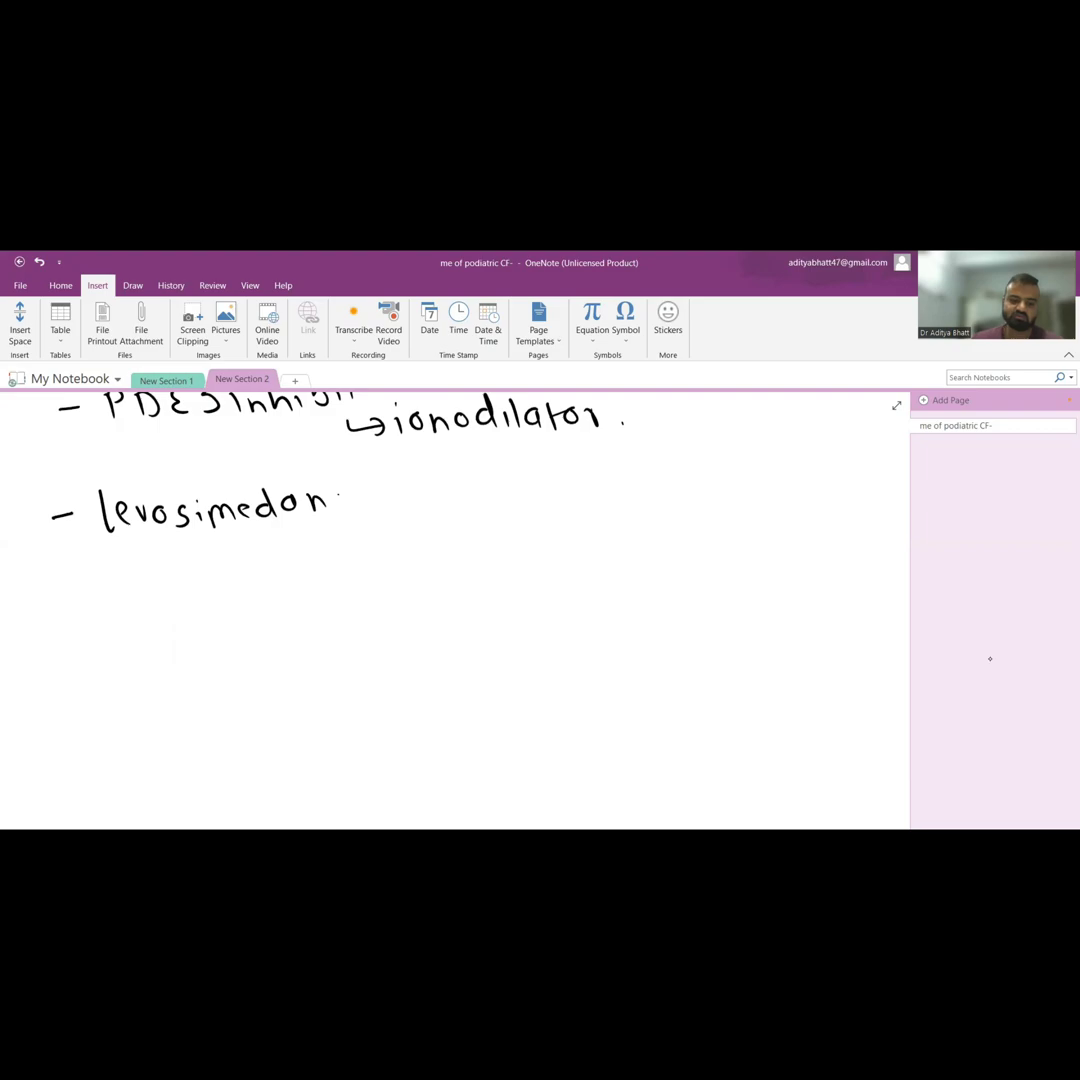
{"action": "scroll", "coordinate": [450, 600], "scroll_direction": "down", "scroll_amount": 3}
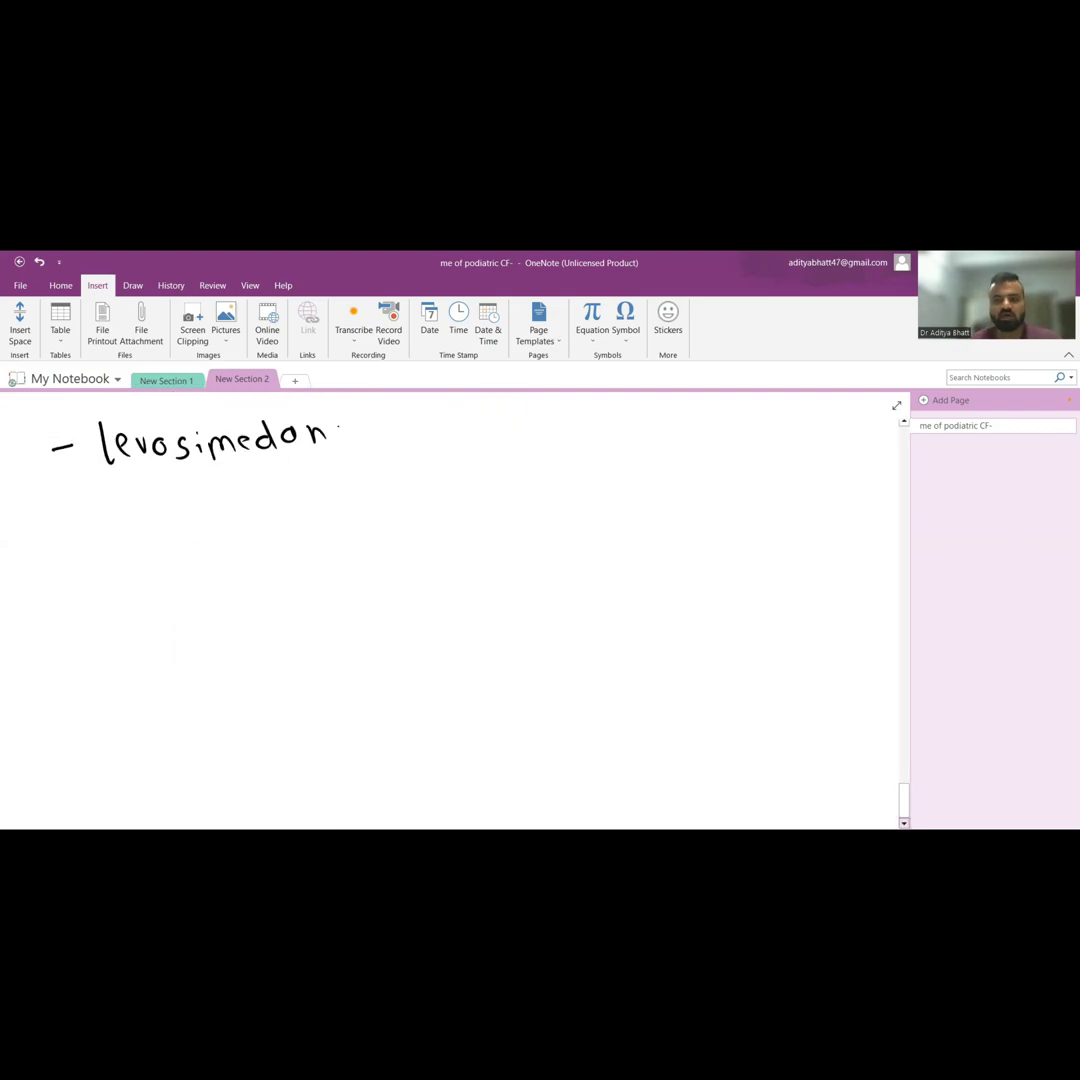
{"action": "scroll", "coordinate": [450, 600], "scroll_direction": "down", "scroll_amount": 3}
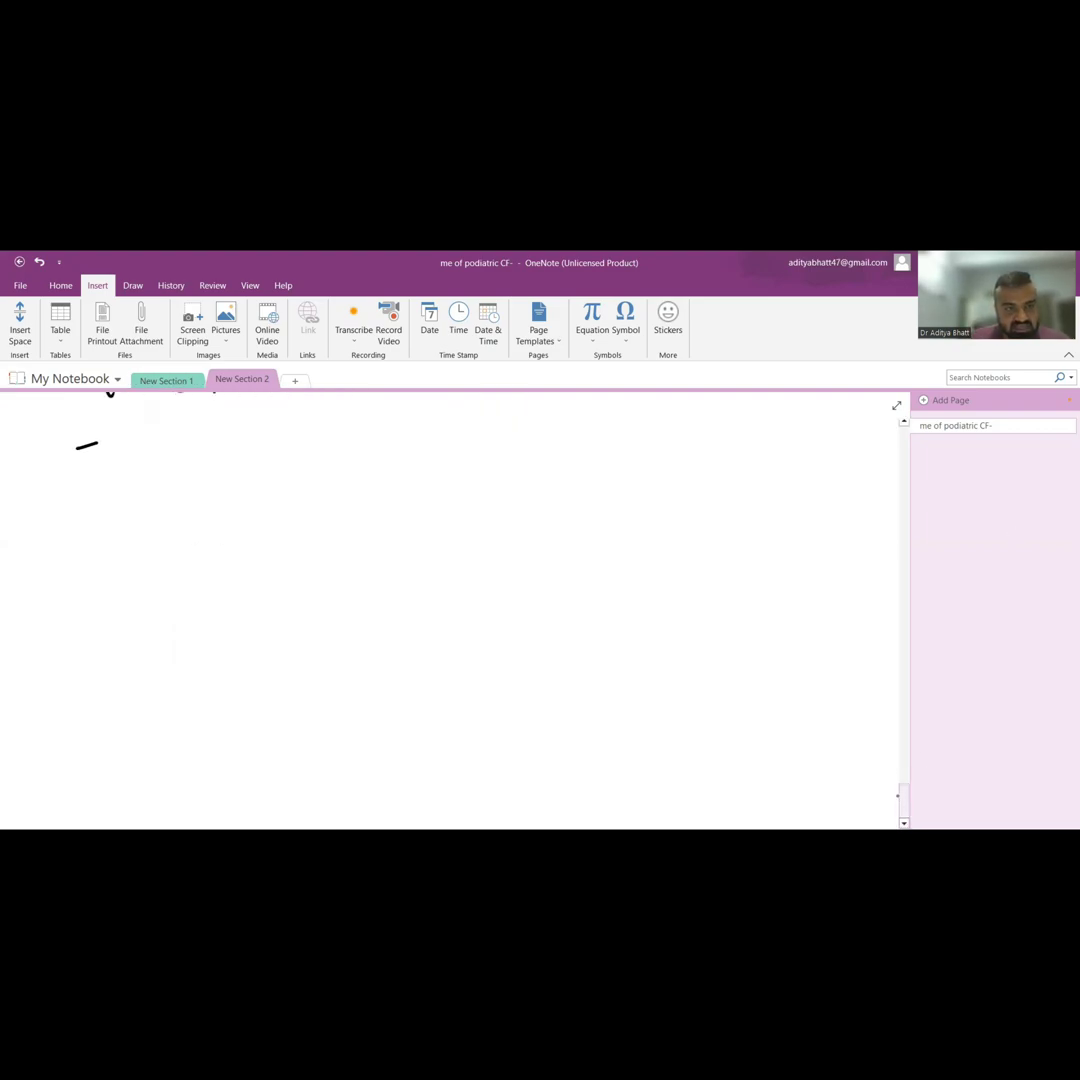
Handwrite the '- ICD ↳ indication' heading on the blank space
{"action": "mouse_move", "coordinate": [114, 434]}
{"action": "left_mouse_down"}
{"action": "mouse_move", "coordinate": [128, 466]}
{"action": "mouse_move", "coordinate": [178, 465]}
{"action": "mouse_move", "coordinate": [185, 512]}
{"action": "left_mouse_up"}
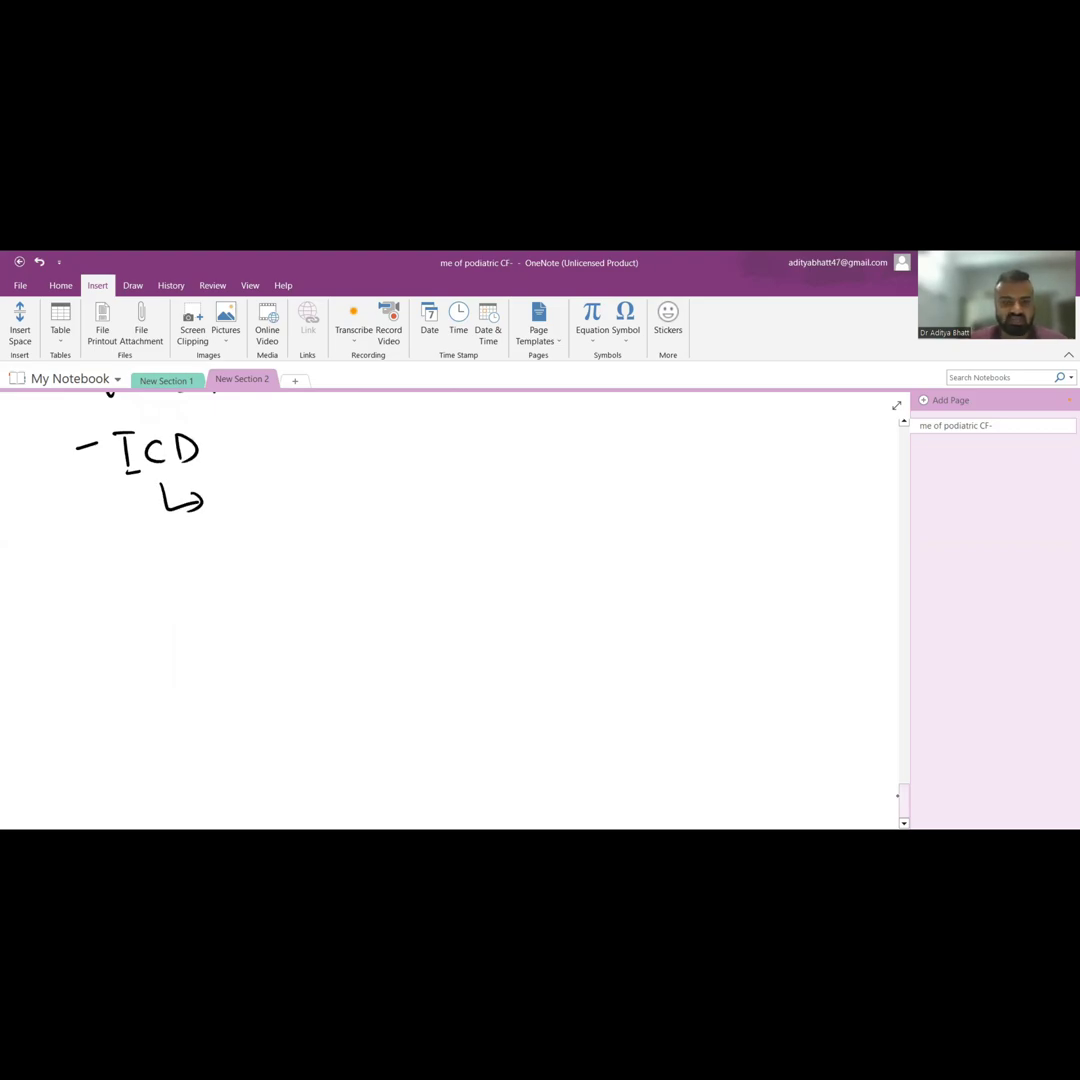
{"action": "mouse_move", "coordinate": [262, 498]}
{"action": "left_mouse_down"}
{"action": "mouse_move", "coordinate": [276, 512]}
{"action": "mouse_move", "coordinate": [318, 508]}
{"action": "left_mouse_up"}
{"action": "left_click_drag", "start_coordinate": [335, 495], "coordinate": [340, 510]}
{"action": "left_click_drag", "start_coordinate": [350, 485], "coordinate": [352, 515]}
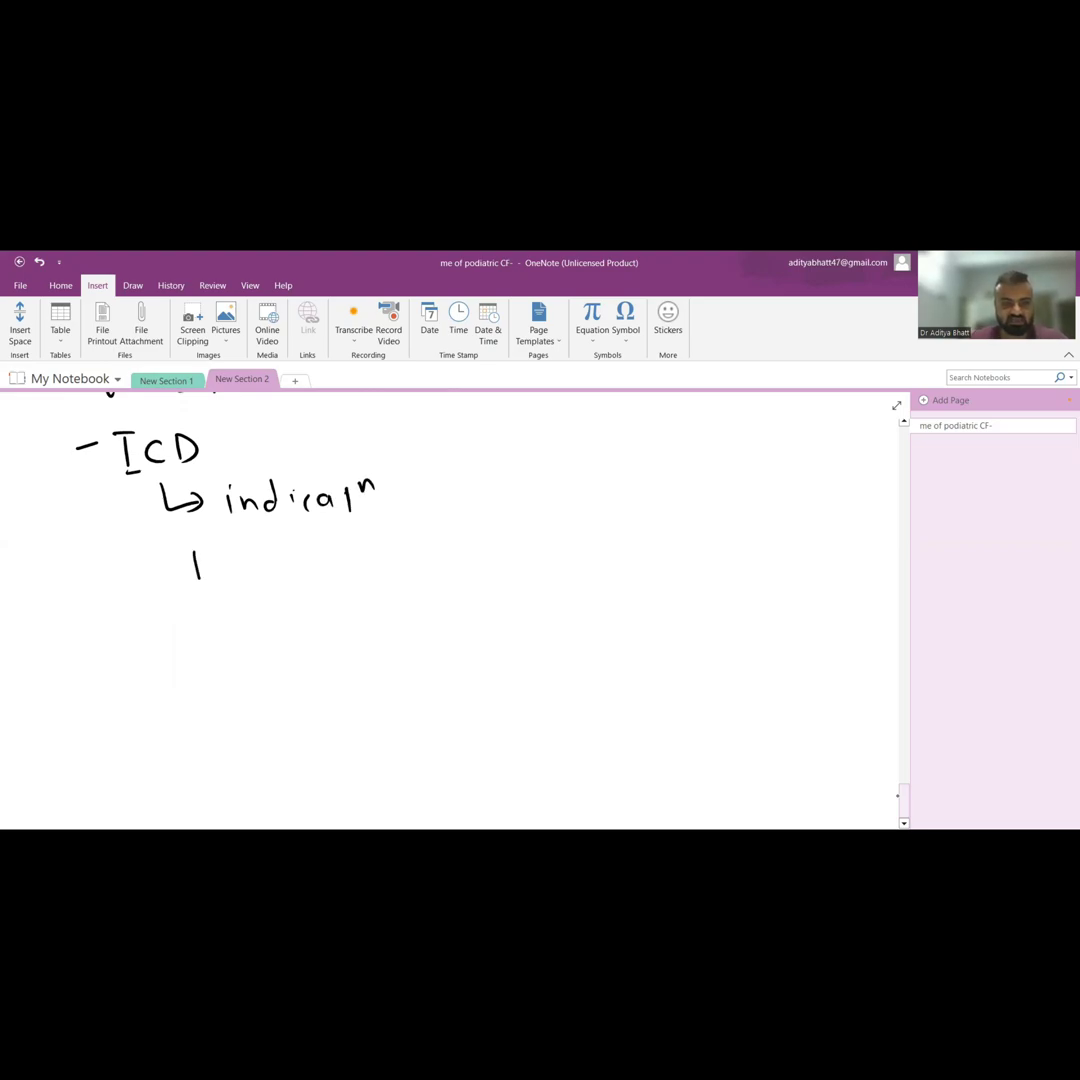
Write the first bulleted indication: h/o aborted cardiac arrest
{"action": "left_click_drag", "start_coordinate": [198, 570], "coordinate": [212, 582]}
{"action": "left_click", "coordinate": [246, 560]}
{"action": "mouse_move", "coordinate": [222, 555]}
{"action": "left_mouse_down"}
{"action": "mouse_move", "coordinate": [235, 585]}
{"action": "mouse_move", "coordinate": [296, 578]}
{"action": "left_mouse_up"}
{"action": "mouse_move", "coordinate": [305, 552]}
{"action": "left_mouse_down"}
{"action": "mouse_move", "coordinate": [320, 578]}
{"action": "mouse_move", "coordinate": [372, 572]}
{"action": "left_mouse_up"}
{"action": "mouse_move", "coordinate": [378, 550]}
{"action": "left_mouse_down"}
{"action": "mouse_move", "coordinate": [382, 578]}
{"action": "mouse_move", "coordinate": [396, 575]}
{"action": "left_mouse_up"}
{"action": "mouse_move", "coordinate": [405, 548]}
{"action": "left_mouse_down"}
{"action": "mouse_move", "coordinate": [402, 578]}
{"action": "mouse_move", "coordinate": [530, 575]}
{"action": "left_mouse_up"}
{"action": "mouse_move", "coordinate": [545, 555]}
{"action": "left_mouse_down"}
{"action": "mouse_move", "coordinate": [545, 575]}
{"action": "mouse_move", "coordinate": [672, 575]}
{"action": "left_mouse_up"}
{"action": "left_click_drag", "start_coordinate": [660, 558], "coordinate": [682, 556]}
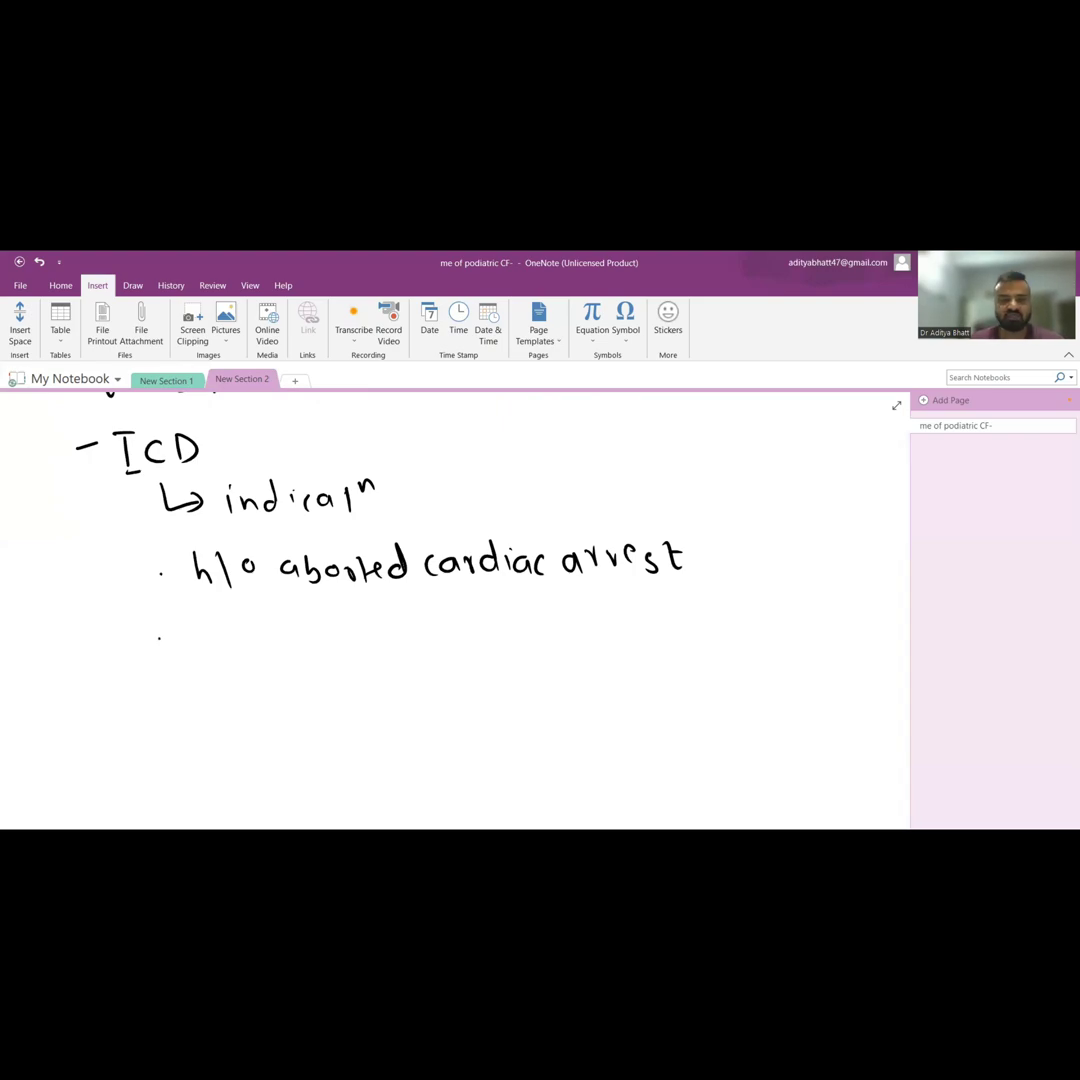
Write the second indication: unexplained syncope in surgically corrected CHD
{"action": "mouse_move", "coordinate": [188, 625]}
{"action": "left_mouse_down"}
{"action": "mouse_move", "coordinate": [212, 655]}
{"action": "mouse_move", "coordinate": [262, 650]}
{"action": "mouse_move", "coordinate": [300, 665]}
{"action": "mouse_move", "coordinate": [308, 652]}
{"action": "left_mouse_up"}
{"action": "left_click_drag", "start_coordinate": [318, 635], "coordinate": [350, 648]}
{"action": "left_click_drag", "start_coordinate": [356, 632], "coordinate": [386, 646]}
{"action": "mouse_move", "coordinate": [392, 618]}
{"action": "left_mouse_down"}
{"action": "mouse_move", "coordinate": [400, 648]}
{"action": "mouse_move", "coordinate": [440, 665]}
{"action": "mouse_move", "coordinate": [482, 650]}
{"action": "left_mouse_up"}
{"action": "mouse_move", "coordinate": [500, 632]}
{"action": "left_mouse_down"}
{"action": "mouse_move", "coordinate": [524, 670]}
{"action": "mouse_move", "coordinate": [536, 645]}
{"action": "left_mouse_up"}
{"action": "mouse_move", "coordinate": [542, 635]}
{"action": "left_mouse_down"}
{"action": "mouse_move", "coordinate": [550, 648]}
{"action": "mouse_move", "coordinate": [606, 645]}
{"action": "left_mouse_up"}
{"action": "mouse_move", "coordinate": [636, 622]}
{"action": "left_mouse_down"}
{"action": "mouse_move", "coordinate": [648, 640]}
{"action": "mouse_move", "coordinate": [700, 645]}
{"action": "left_mouse_up"}
{"action": "mouse_move", "coordinate": [705, 625]}
{"action": "left_mouse_down"}
{"action": "mouse_move", "coordinate": [740, 672]}
{"action": "mouse_move", "coordinate": [752, 642]}
{"action": "left_mouse_up"}
{"action": "left_click_drag", "start_coordinate": [775, 628], "coordinate": [790, 645]}
{"action": "left_click_drag", "start_coordinate": [798, 615], "coordinate": [816, 680]}
{"action": "mouse_move", "coordinate": [238, 688]}
{"action": "left_mouse_down"}
{"action": "mouse_move", "coordinate": [228, 712]}
{"action": "mouse_move", "coordinate": [252, 710]}
{"action": "left_mouse_up"}
{"action": "mouse_move", "coordinate": [265, 695]}
{"action": "left_mouse_down"}
{"action": "mouse_move", "coordinate": [280, 708]}
{"action": "mouse_move", "coordinate": [380, 708]}
{"action": "left_mouse_up"}
{"action": "mouse_move", "coordinate": [400, 680]}
{"action": "left_mouse_down"}
{"action": "mouse_move", "coordinate": [405, 710]}
{"action": "mouse_move", "coordinate": [447, 712]}
{"action": "mouse_move", "coordinate": [462, 700]}
{"action": "left_mouse_up"}
{"action": "mouse_move", "coordinate": [462, 688]}
{"action": "left_mouse_down"}
{"action": "mouse_move", "coordinate": [462, 712]}
{"action": "mouse_move", "coordinate": [490, 712]}
{"action": "left_mouse_up"}
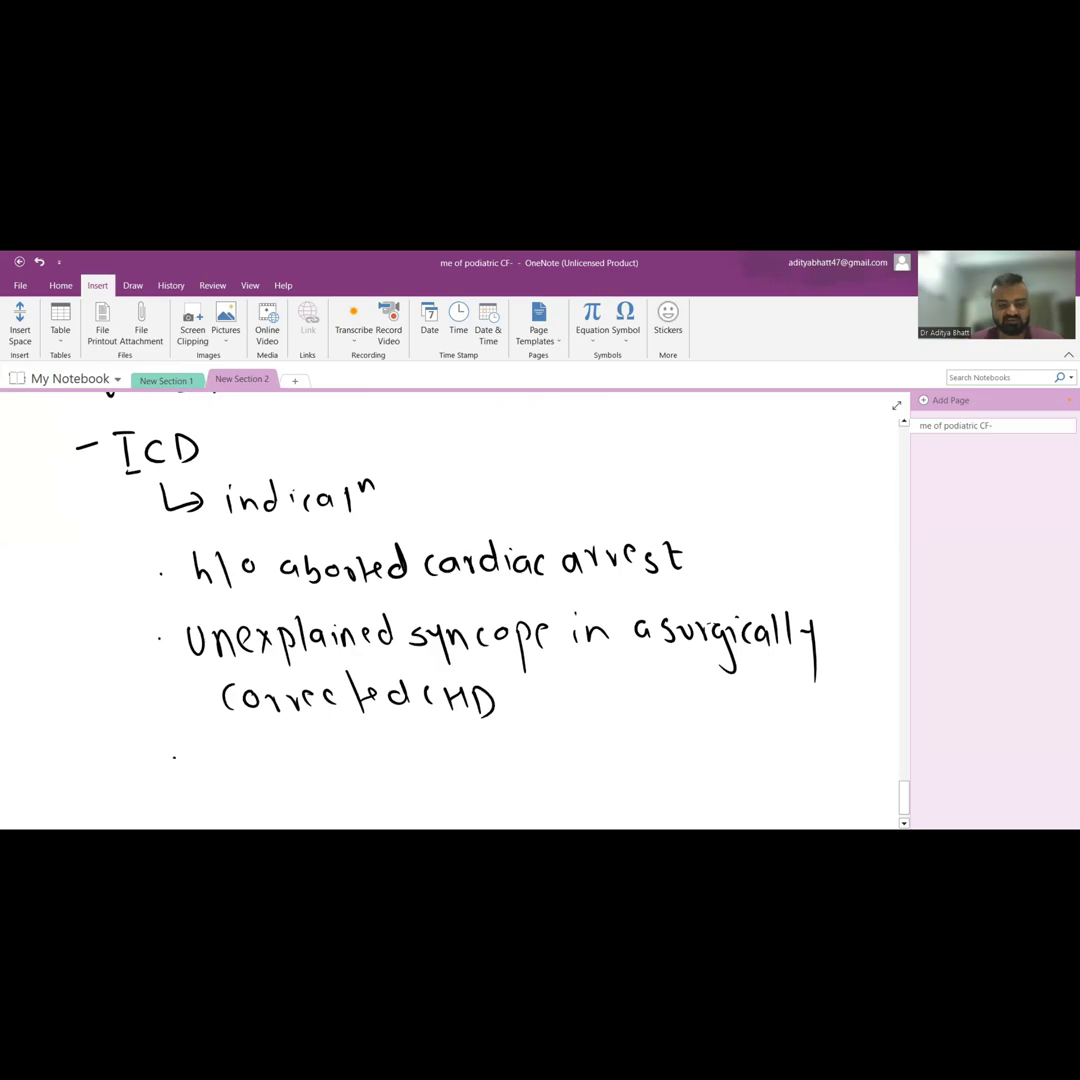
Write the third indication LVEF <35%
{"action": "mouse_move", "coordinate": [202, 740]}
{"action": "left_mouse_down"}
{"action": "mouse_move", "coordinate": [215, 768]}
{"action": "mouse_move", "coordinate": [248, 742]}
{"action": "left_mouse_up"}
{"action": "mouse_move", "coordinate": [272, 738]}
{"action": "left_mouse_down"}
{"action": "mouse_move", "coordinate": [266, 752]}
{"action": "mouse_move", "coordinate": [305, 748]}
{"action": "mouse_move", "coordinate": [348, 762]}
{"action": "left_mouse_up"}
{"action": "mouse_move", "coordinate": [362, 738]}
{"action": "left_mouse_down"}
{"action": "mouse_move", "coordinate": [370, 765]}
{"action": "mouse_move", "coordinate": [425, 765]}
{"action": "left_mouse_up"}
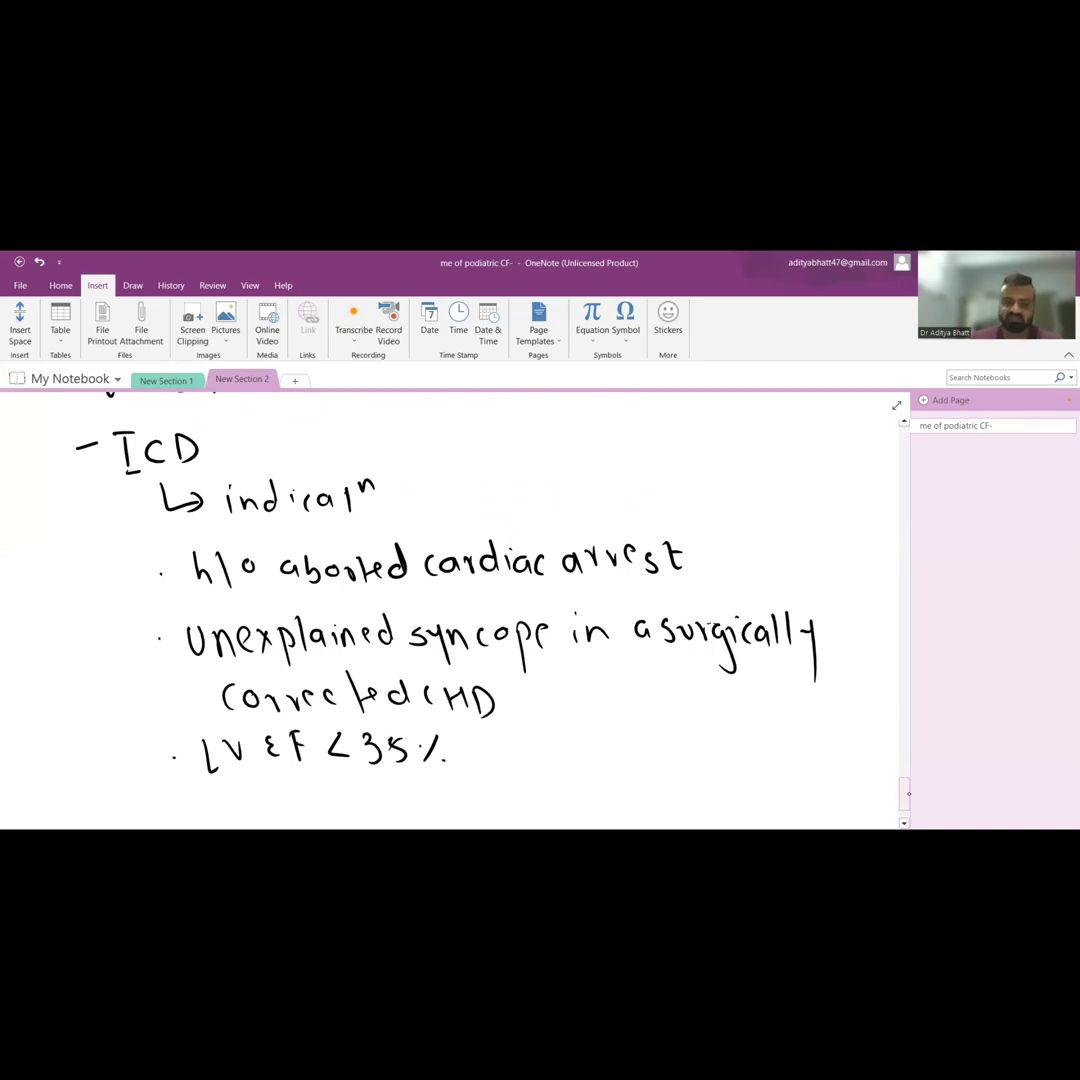
{"action": "scroll", "coordinate": [450, 600], "scroll_direction": "down", "scroll_amount": 1}
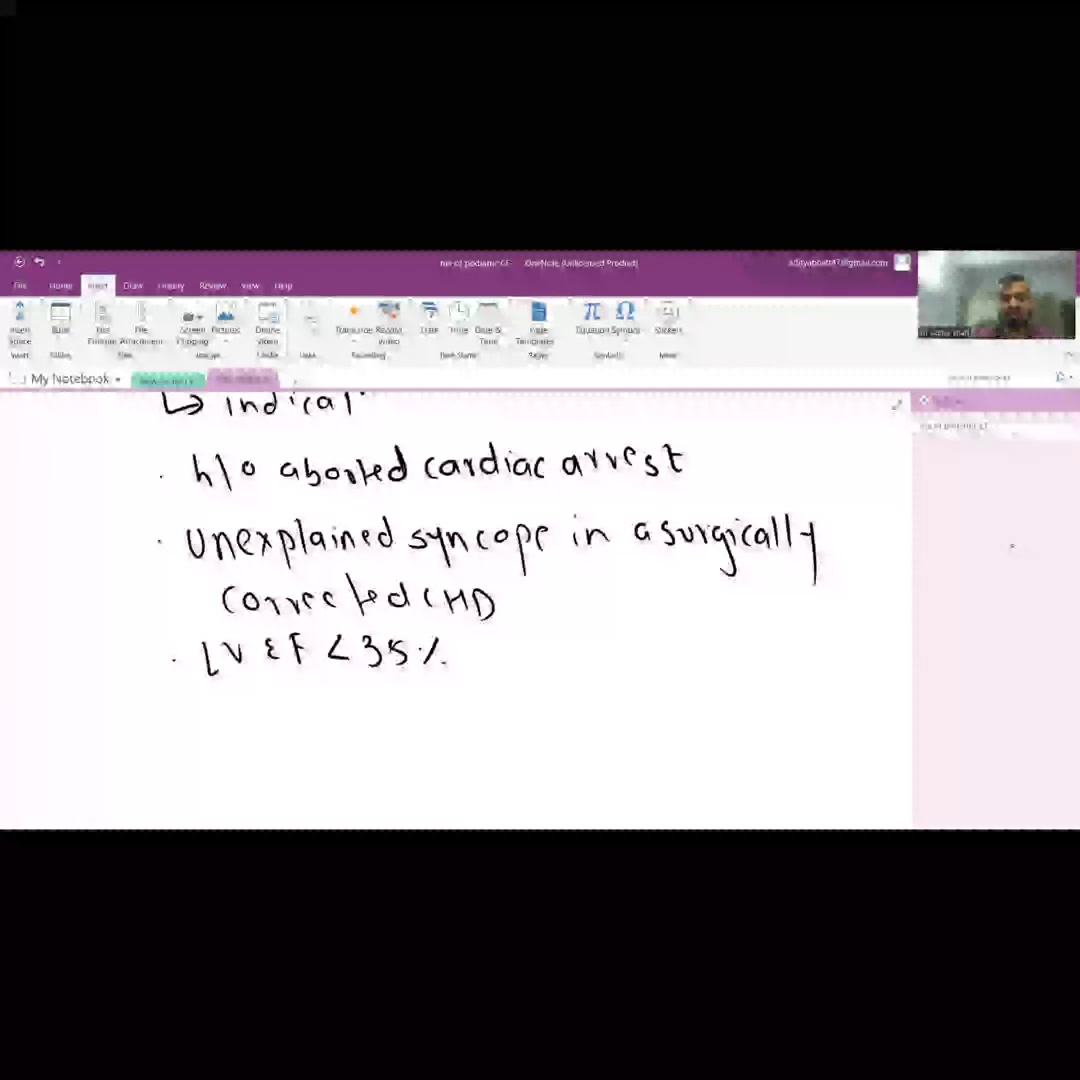
{"action": "left_click_drag", "start_coordinate": [92, 752], "coordinate": [150, 768]}
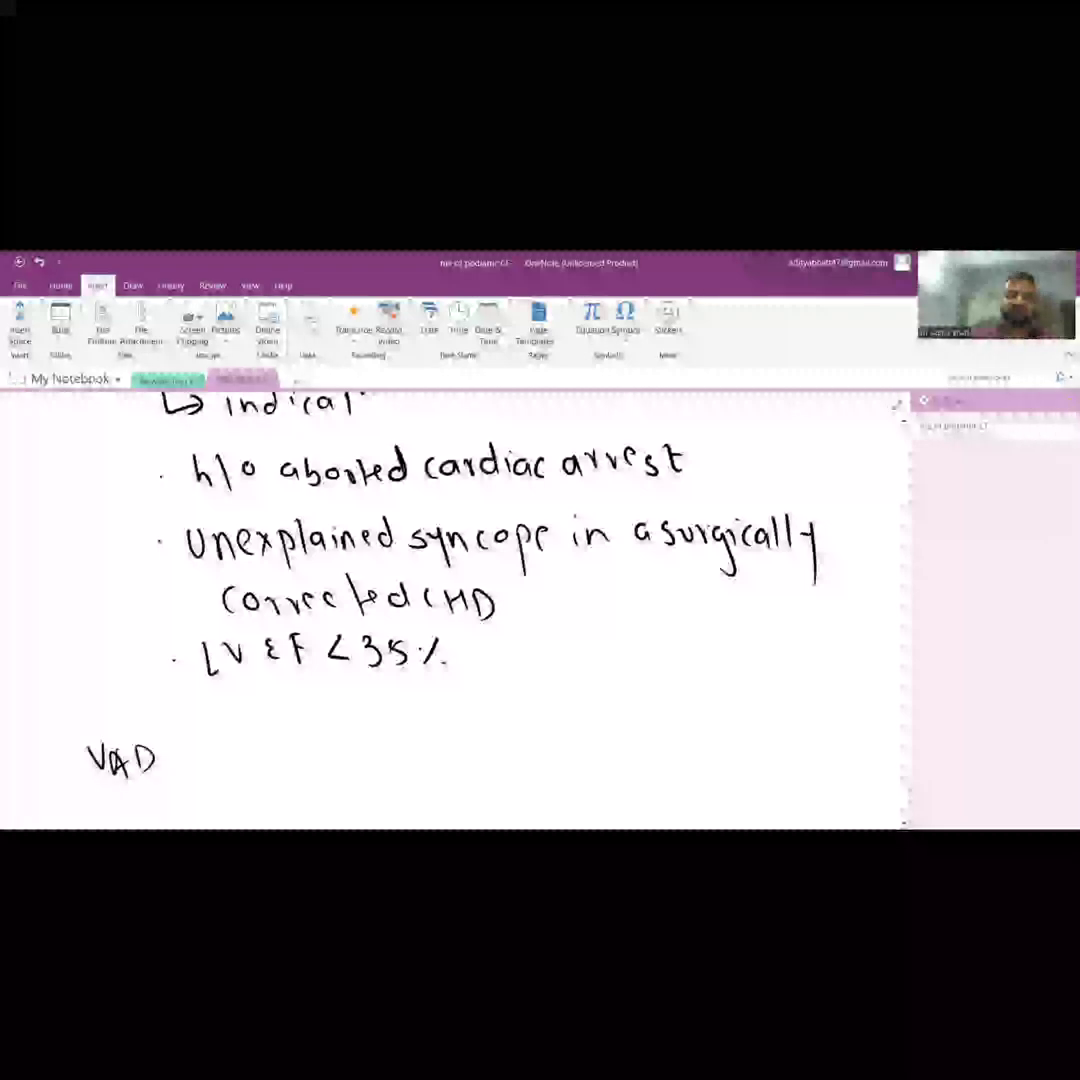